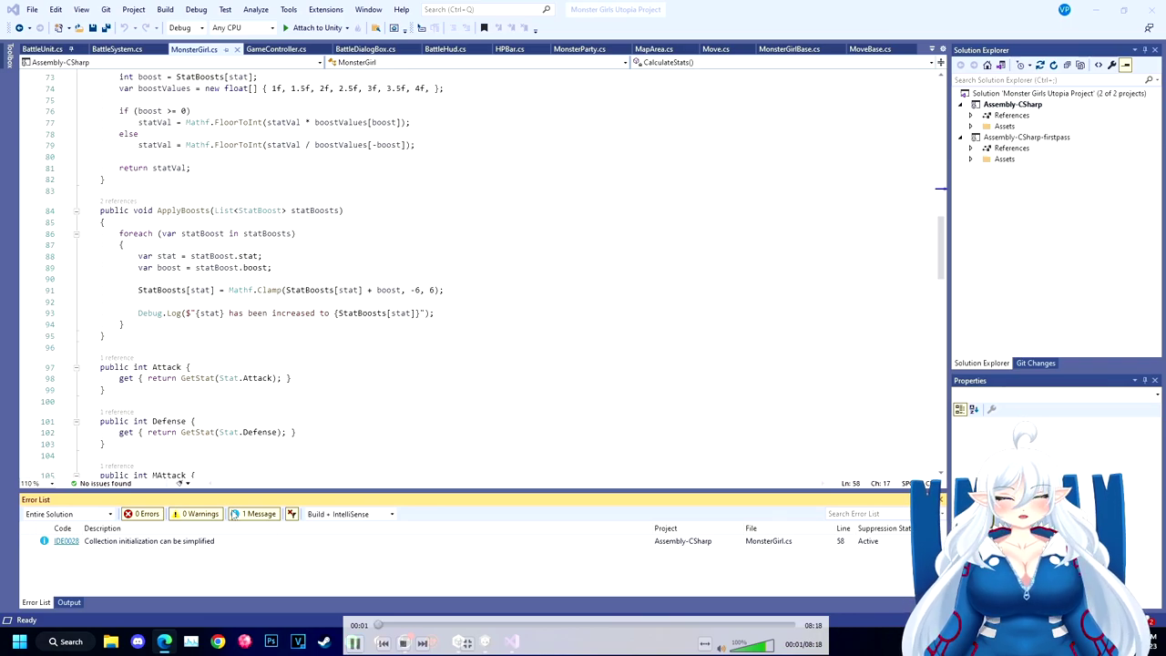
Step: Below StatBoosts, declare 'public Queue<string> StatusChanges { get; private set; }'
scroll(172, 274, "up", 20)
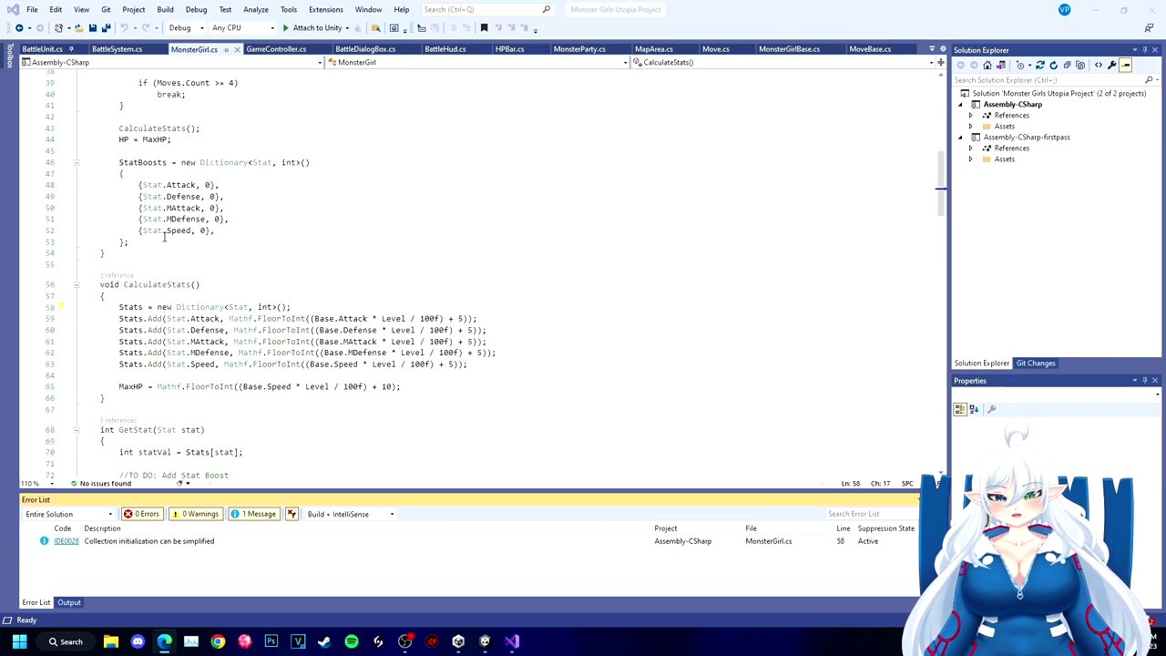
scroll(132, 323, "down", 2)
left_click(422, 316)
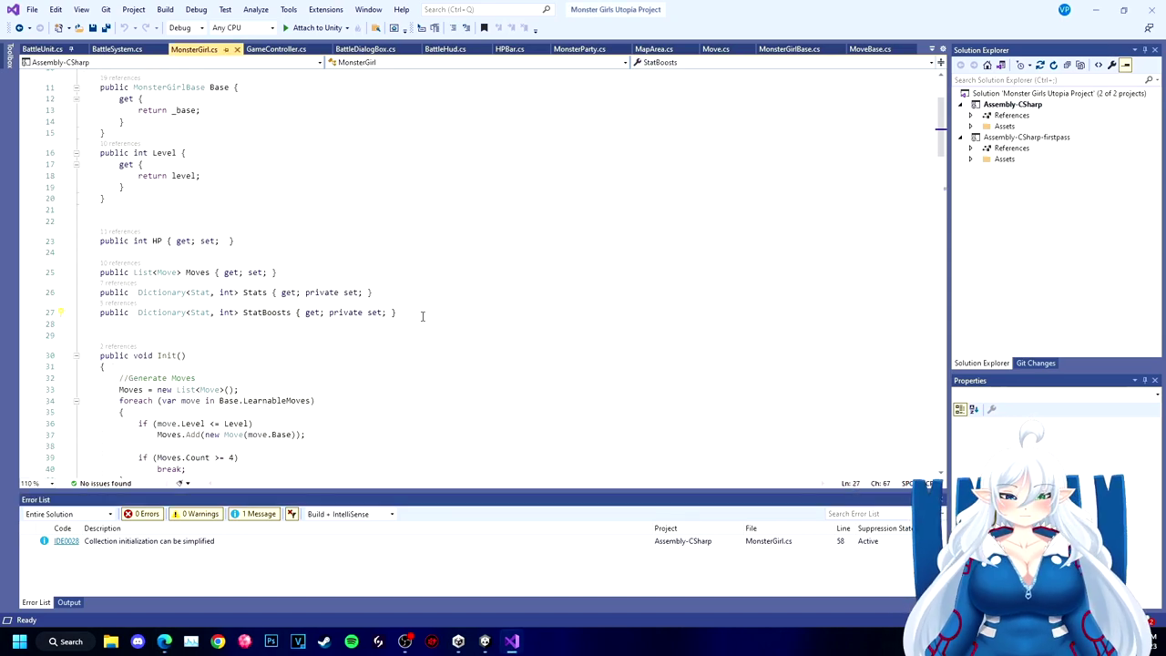
key("Return")
key("Return")
type("public ")
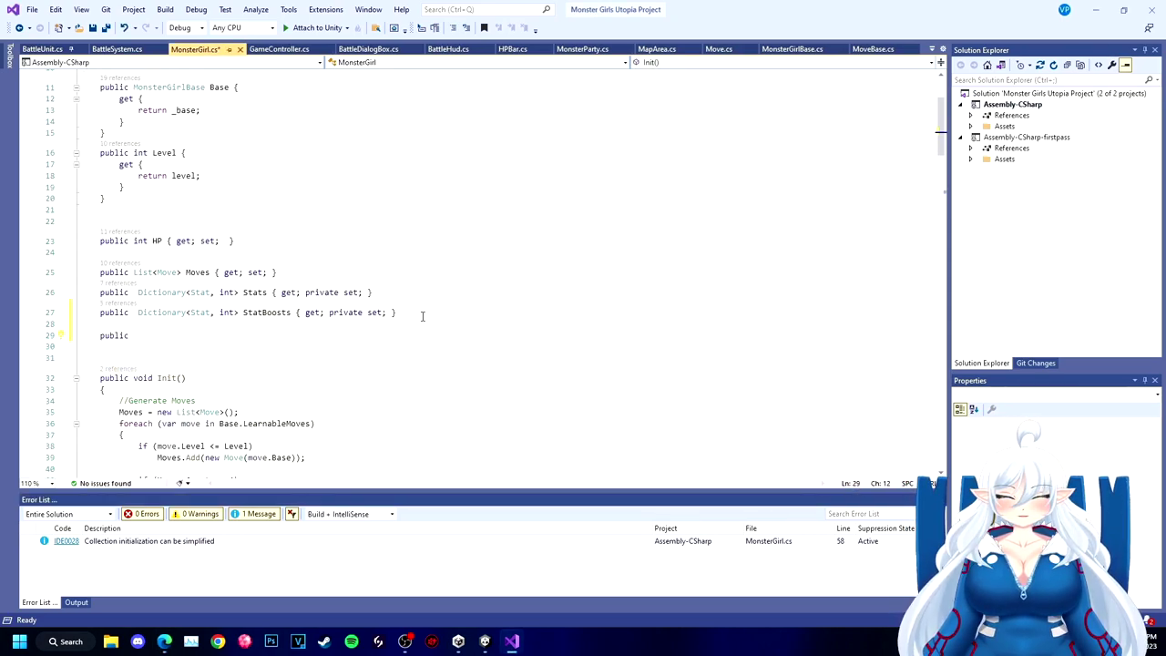
type("Quen")
key("BackSpace")
key("Tab")
type("<s")
key("Tab")
type("> StatusChanges (A")
key("Tab")
key("BackSpace")
key("BackSpace")
key("BackSpace")
key("BackSpace")
key("BackSpace")
key("BackSpace")
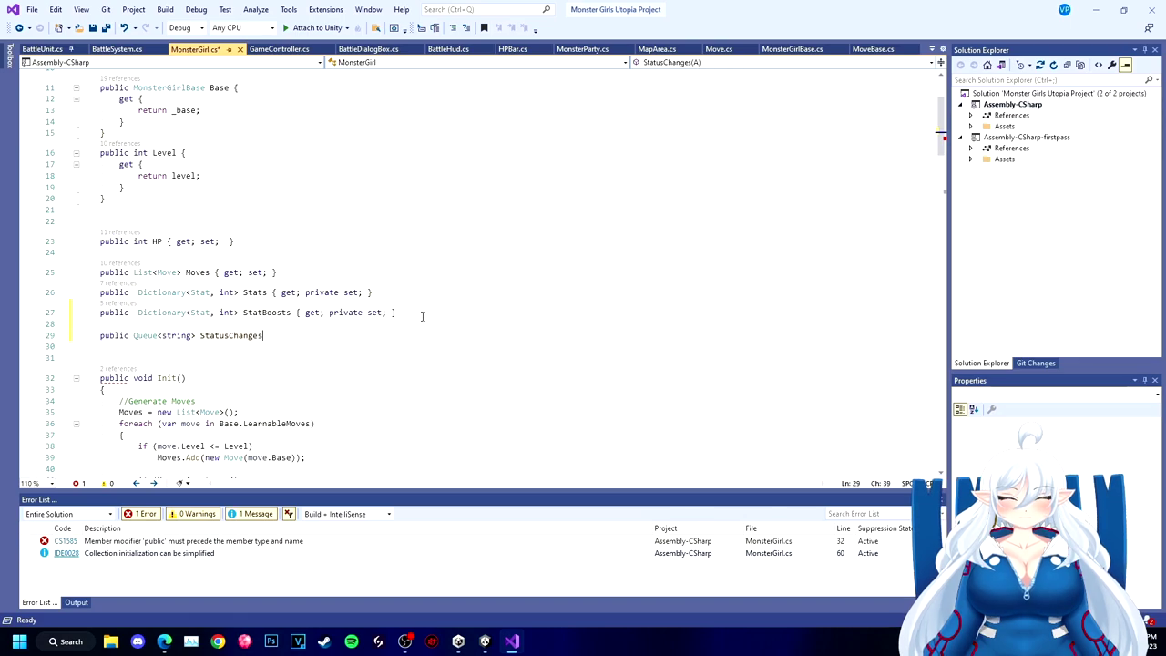
type("{ get; private set;")
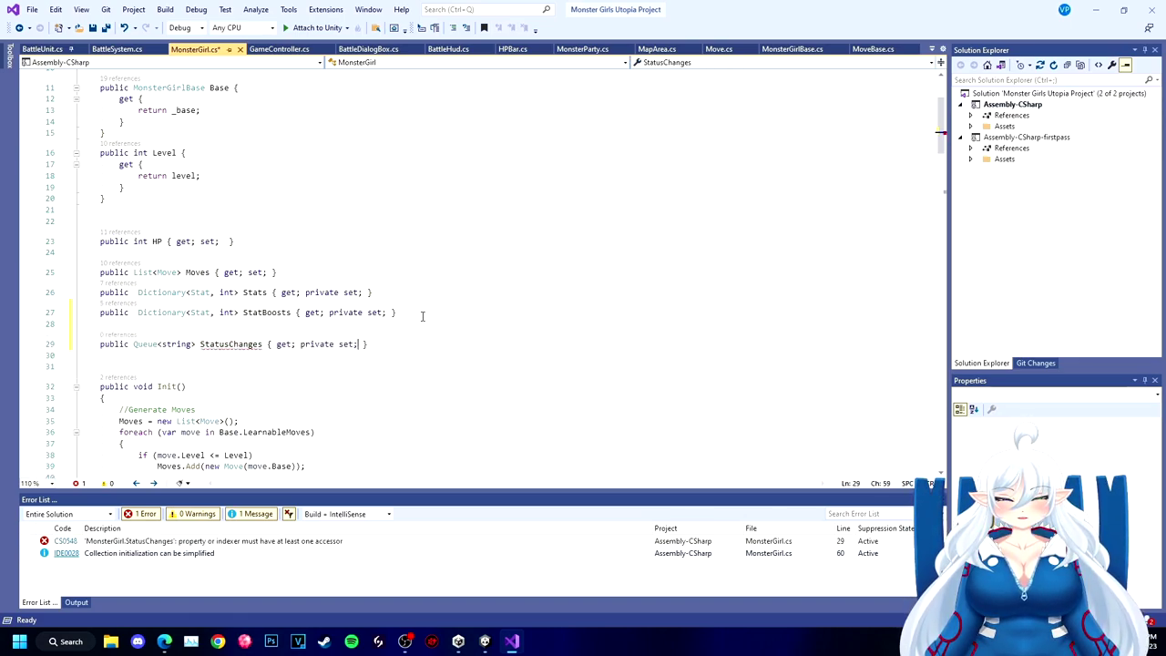
Step: Finish line 29 and save MonsterGirl.cs
left_click(366, 343)
key("ctrl+s")
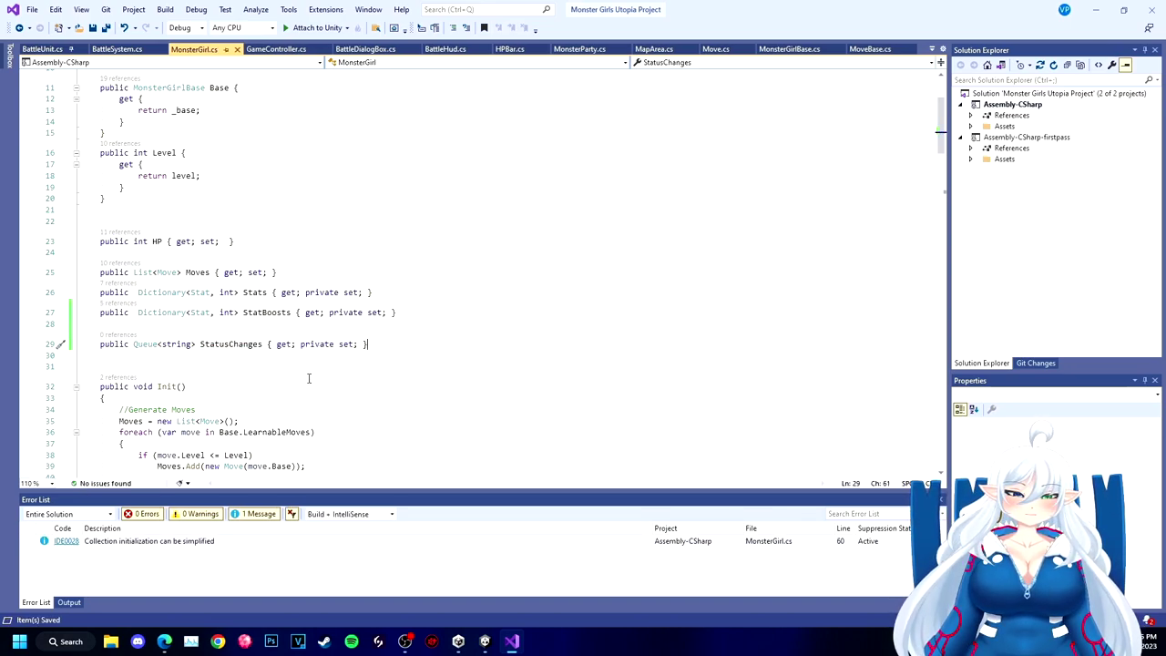
scroll(345, 352, "down", 6)
scroll(345, 352, "down", 20)
Step: Below the Clamp line, add if (boost > 0) with a StatusChanges.Enqueue 'increased' message
scroll(346, 352, "down", 17)
scroll(345, 352, "up", 10)
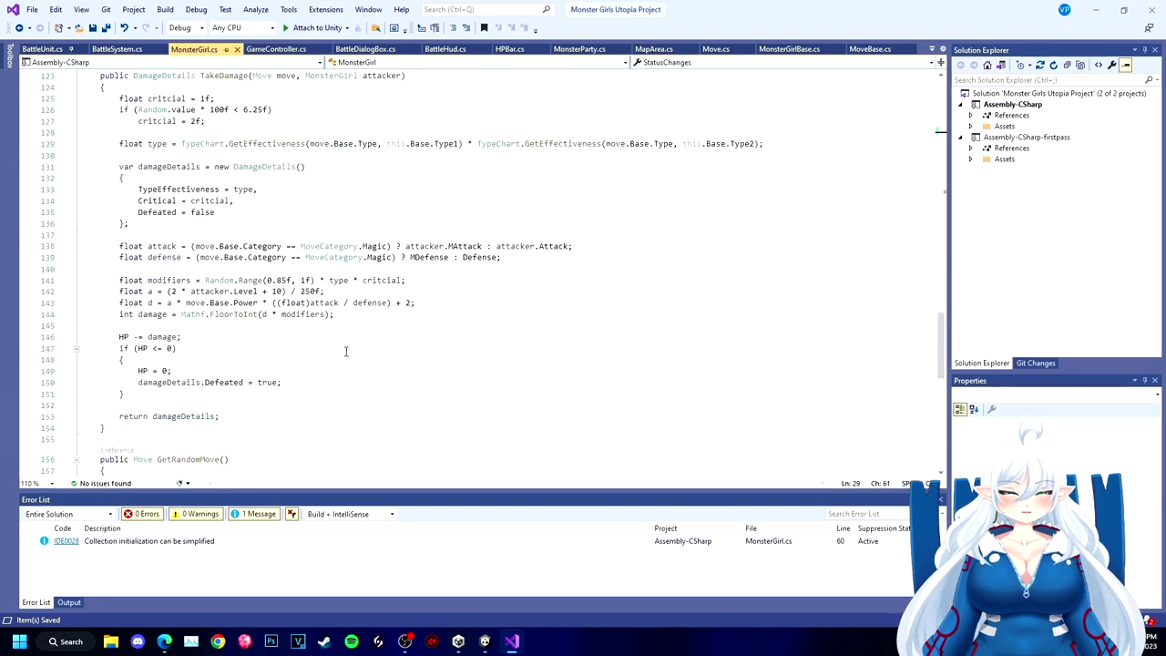
scroll(271, 315, "up", 15)
left_click(482, 252)
key("Return")
key("Return")
type("if (boost")
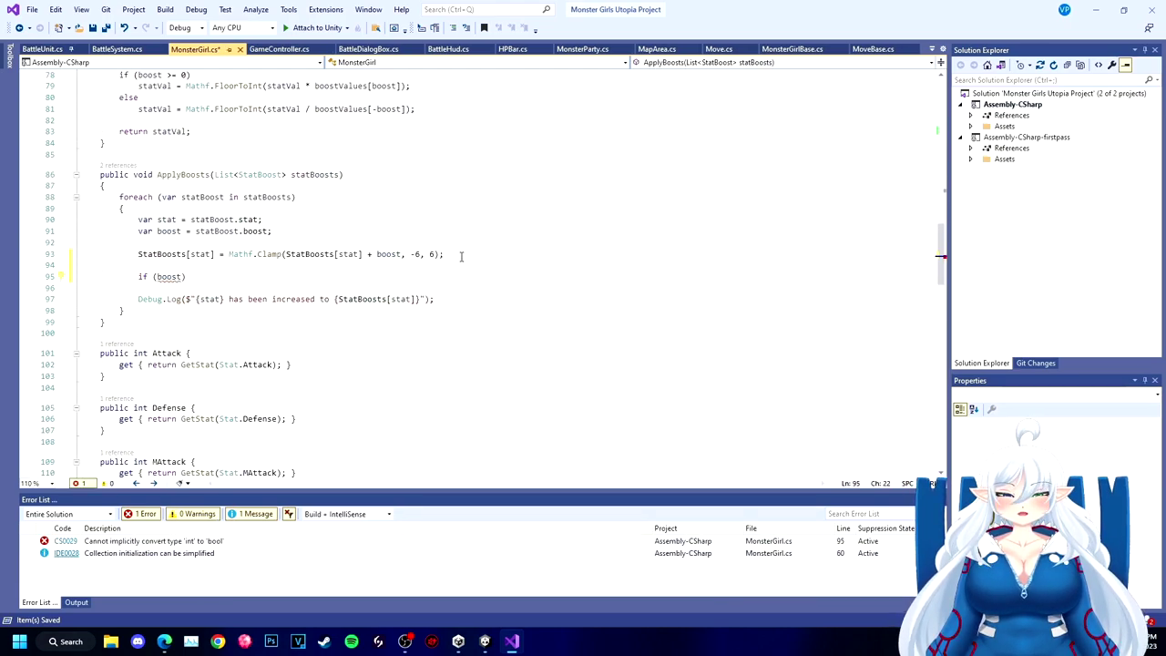
type(" > 0)")
key("Return")
type("StatusChanges.D")
key("BackSpace")
type("E")
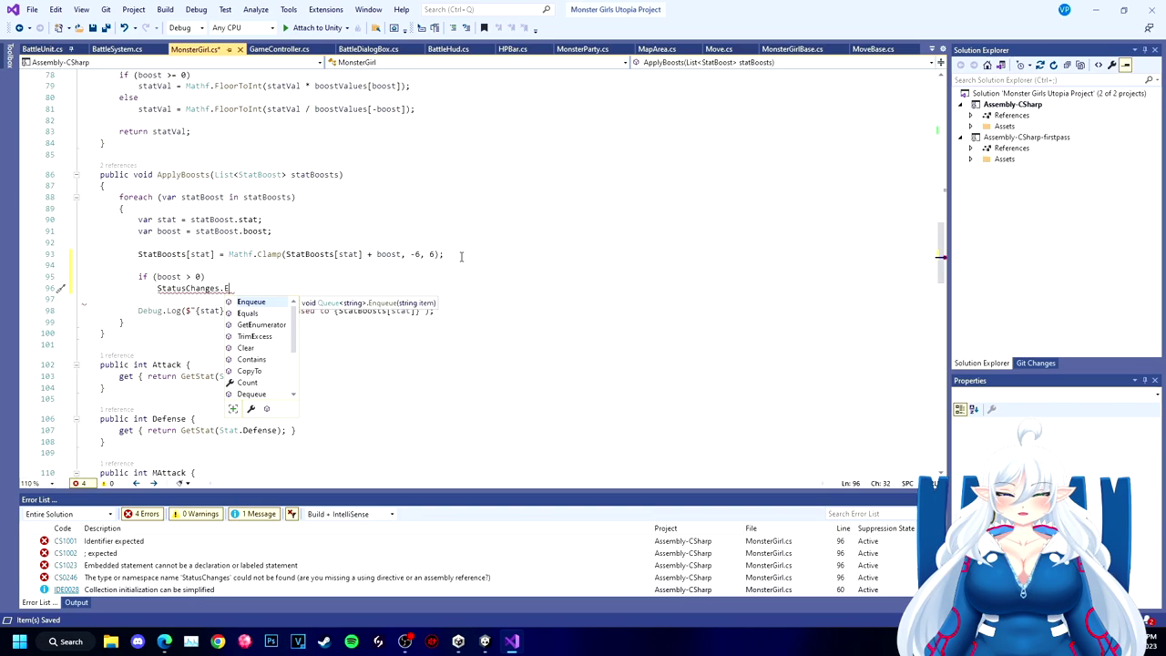
key("Tab")
type("(")
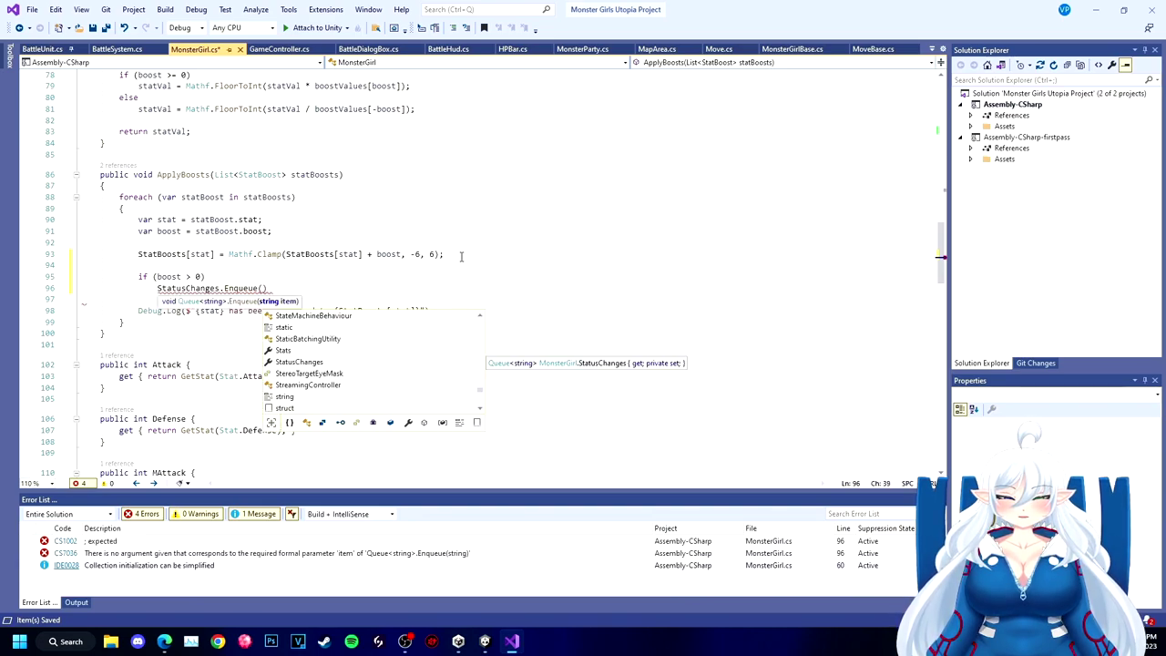
type("$")
type("{Base.Name")
type(")")
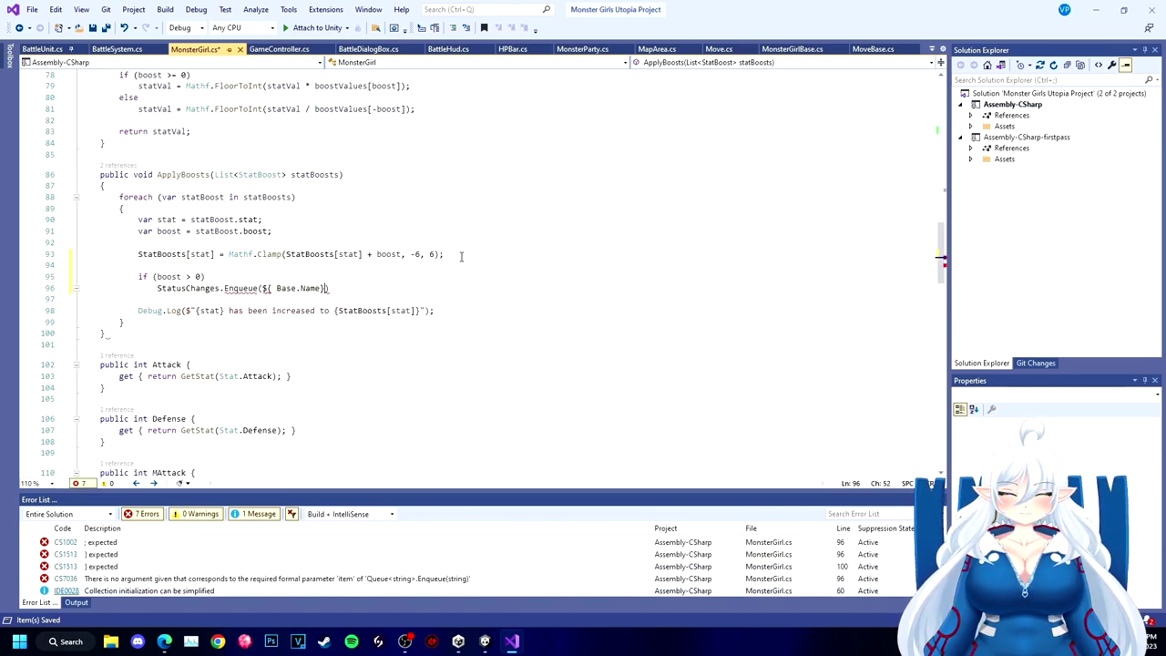
type("'s {stat")
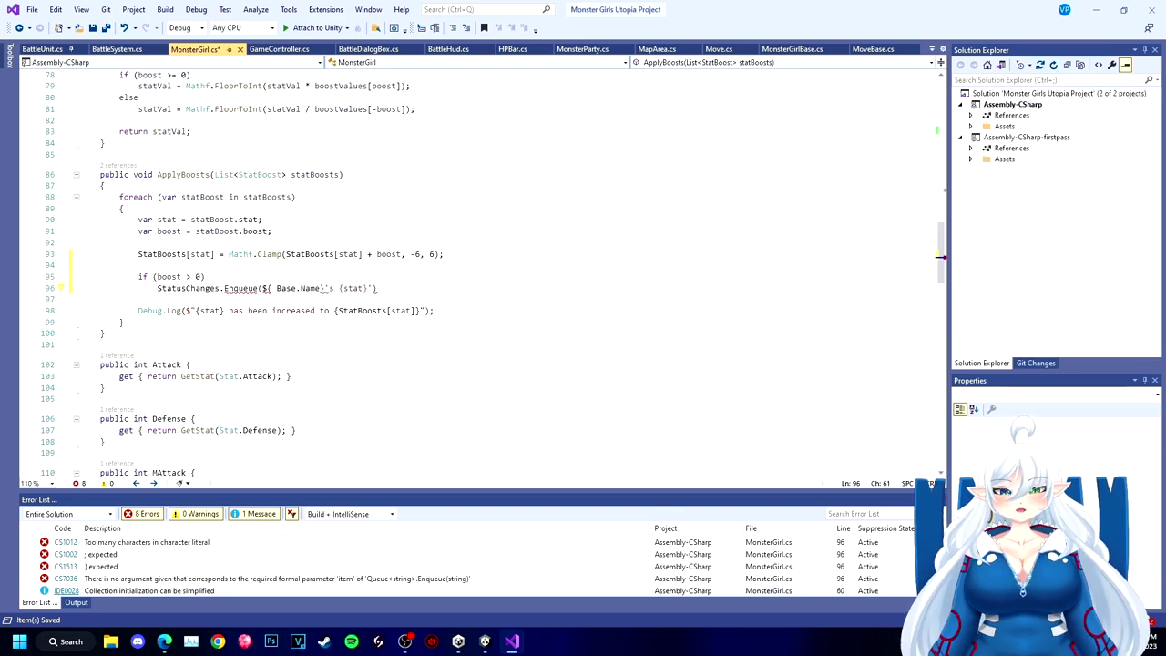
type("increase")
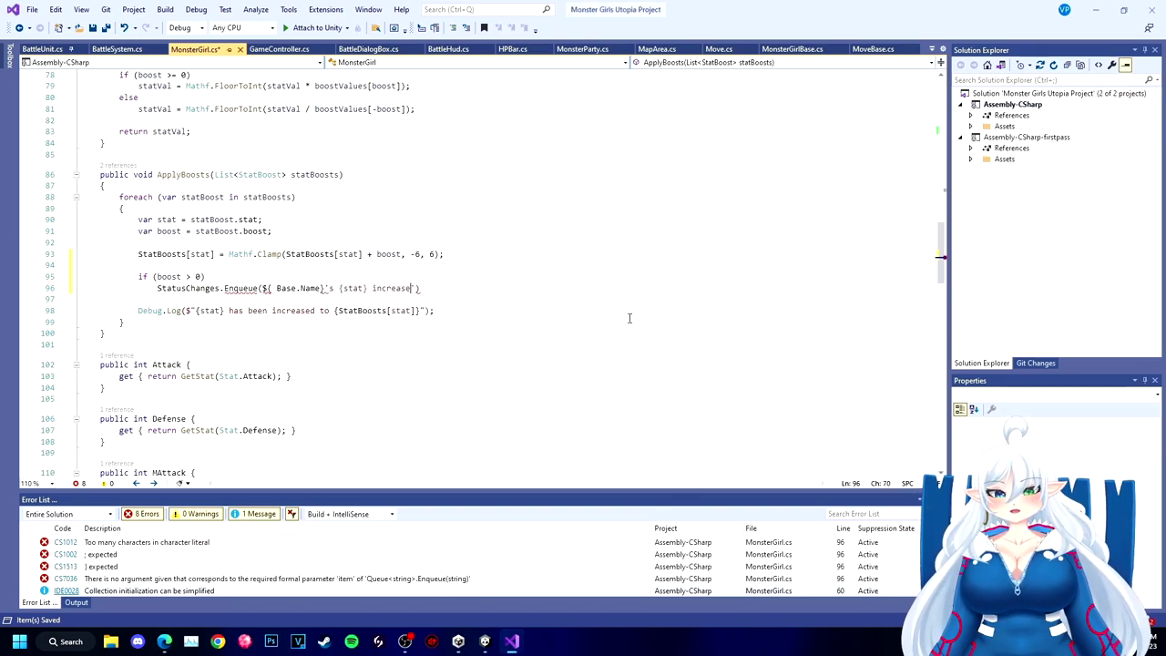
type("d\"")
Step: Fix the quotes in the "{Base.Name}'s {stat} increased" message and end the statement
key("ctrl+Left")
key("ctrl+Left")
key("ctrl+Left")
type("\"")
key("Delete")
type("'")
key("Right")
key("ctrl+Left")
key("ctrl+Left")
key("ctrl+Left")
type("\"")
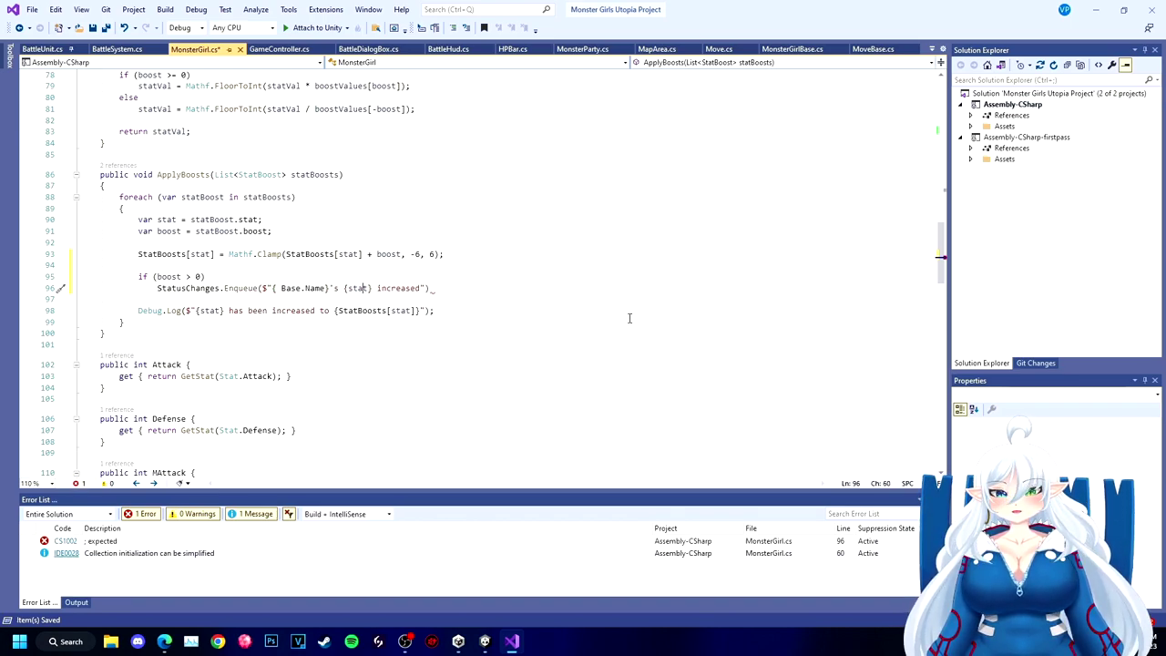
key("End")
type(";")
key("Return")
key("Tab")
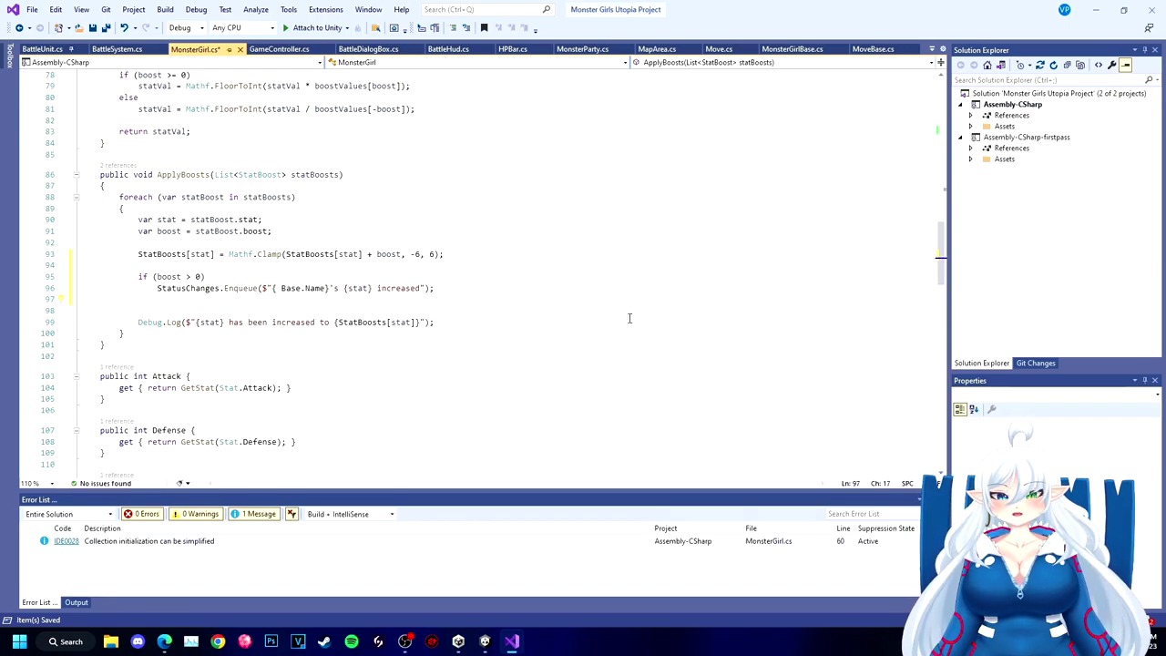
Step: Save MonsterGirl.cs with the completed if branch
type("else")
key("BackSpace")
key("BackSpace")
key("BackSpace")
left_click(257, 288)
key("ctrl+s")
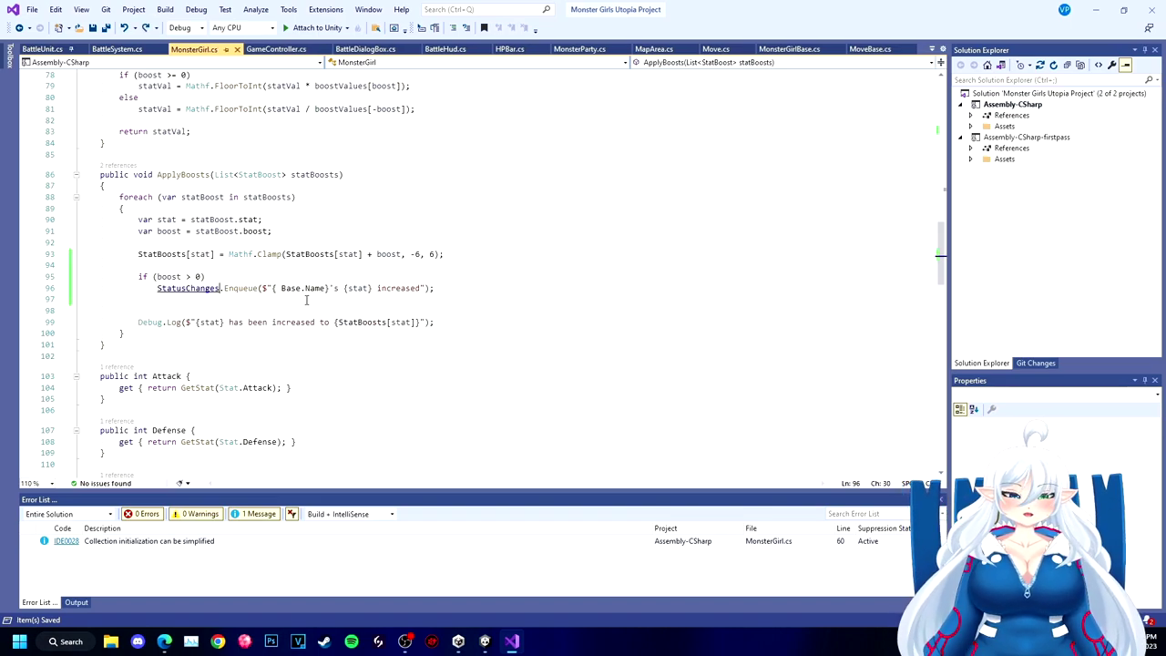
Step: Duplicate the Enqueue line into an else branch and change its message to 'decreased'
key("alt+d")
key("ctrl+d")
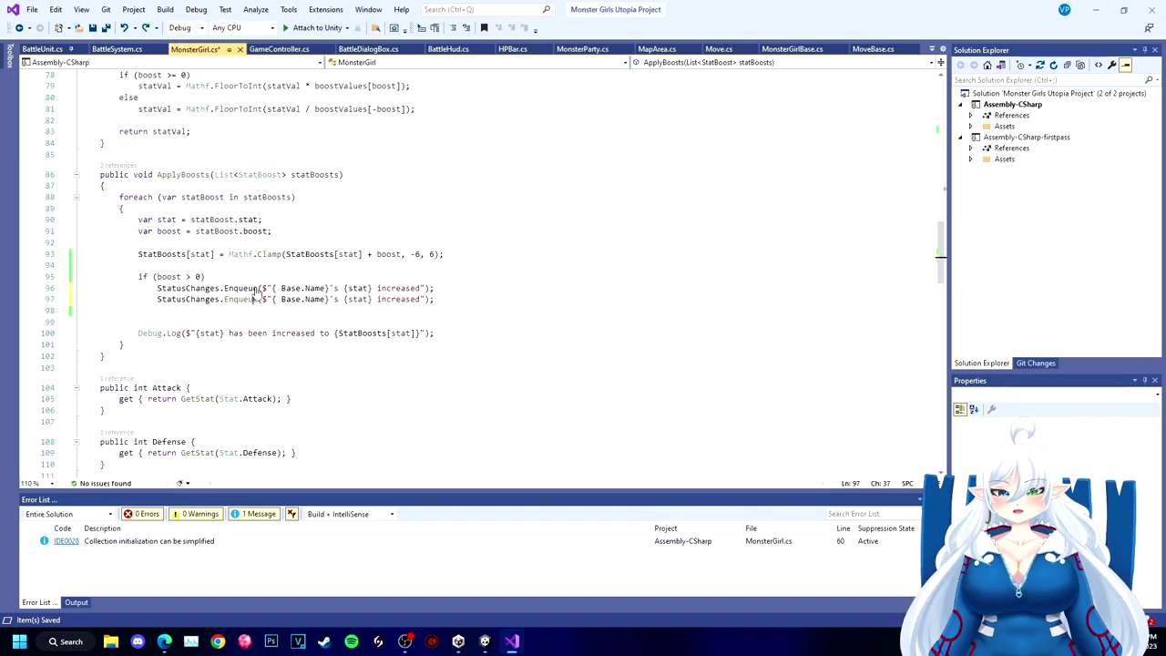
key("Return")
type("else")
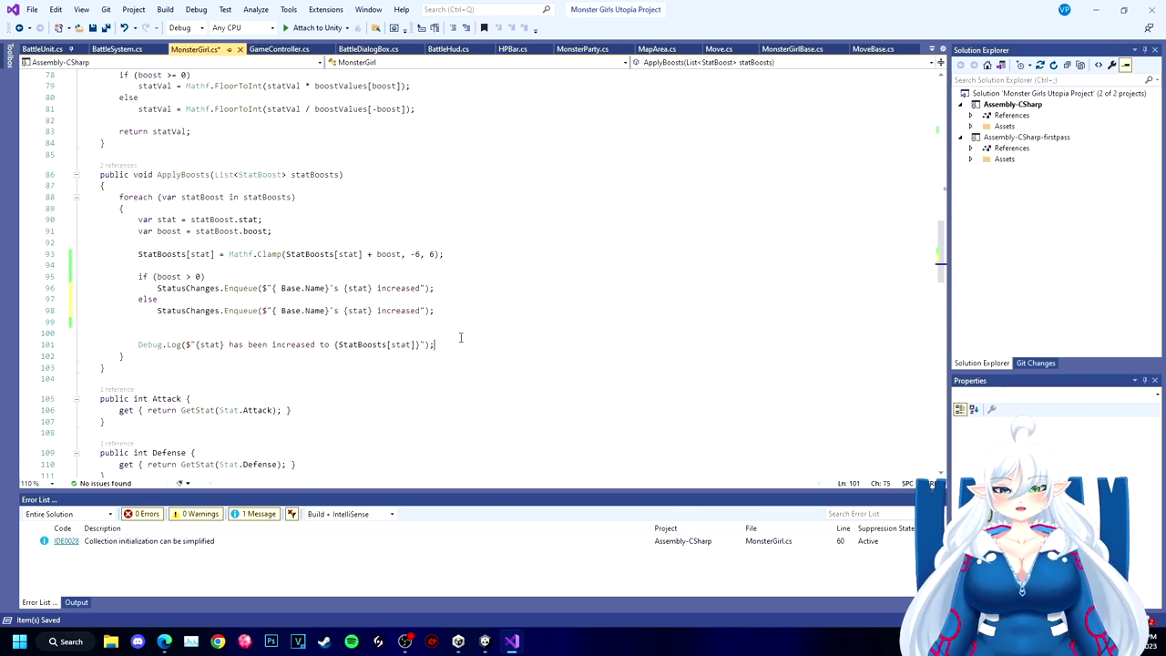
double_click(414, 311)
type("de")
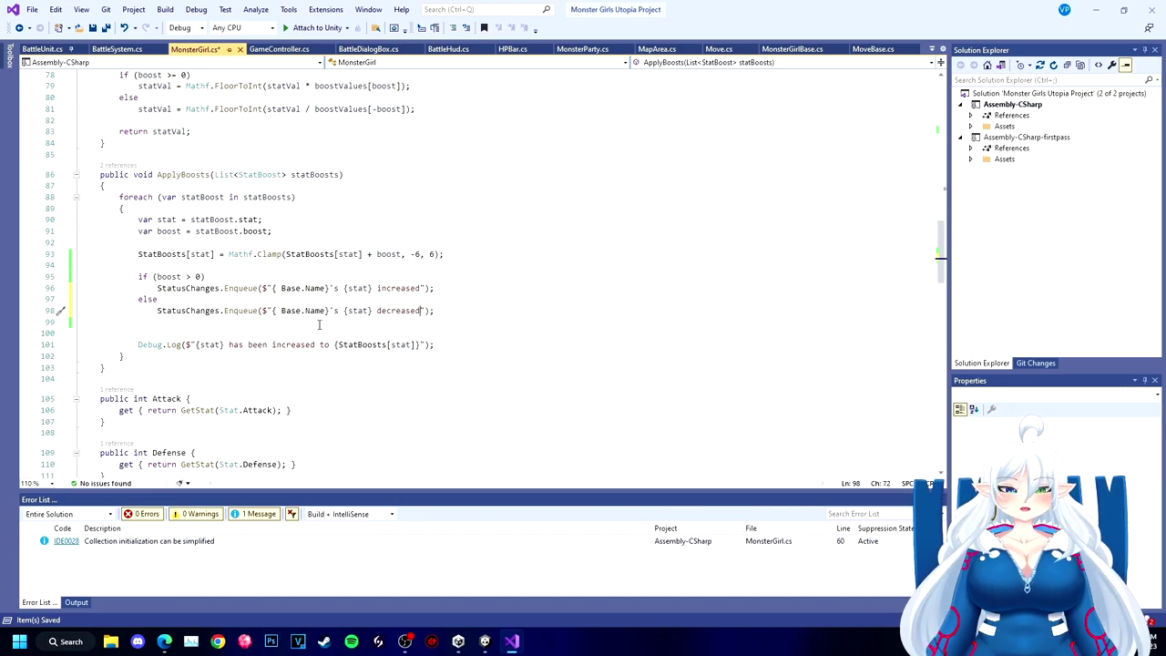
mouse_move(475, 619)
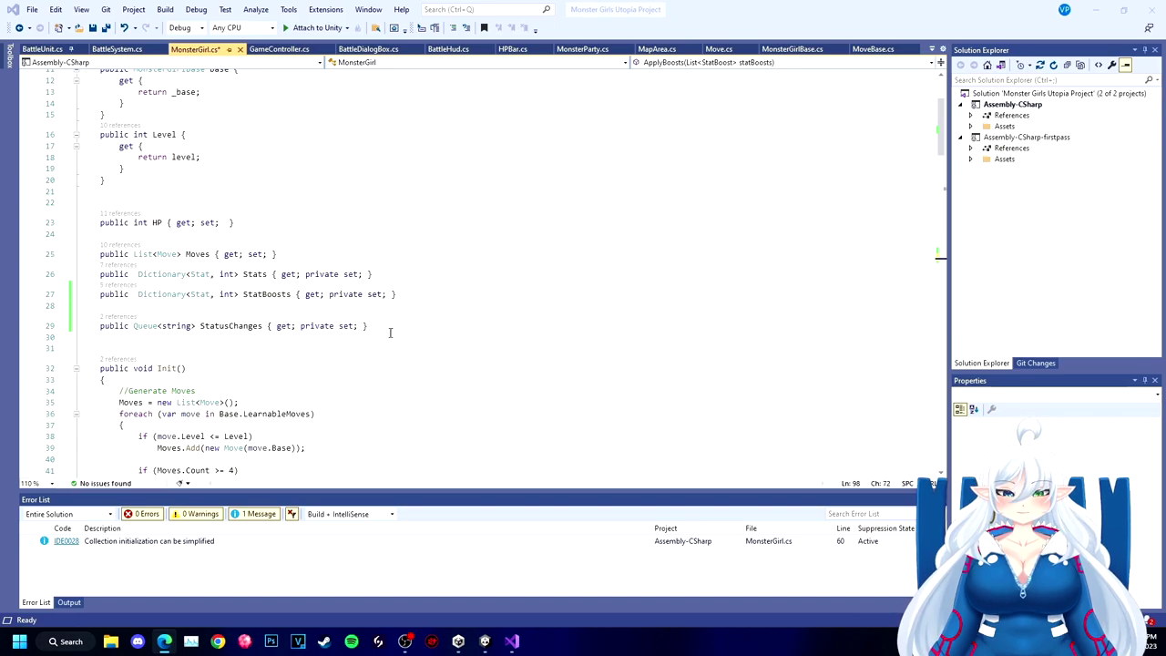
type("= QueryTriggerInteraction")
Step: Initialize StatusChanges with '= Queue<string>()', replacing the wrong QueryTriggerInteraction completion
key("Tab")
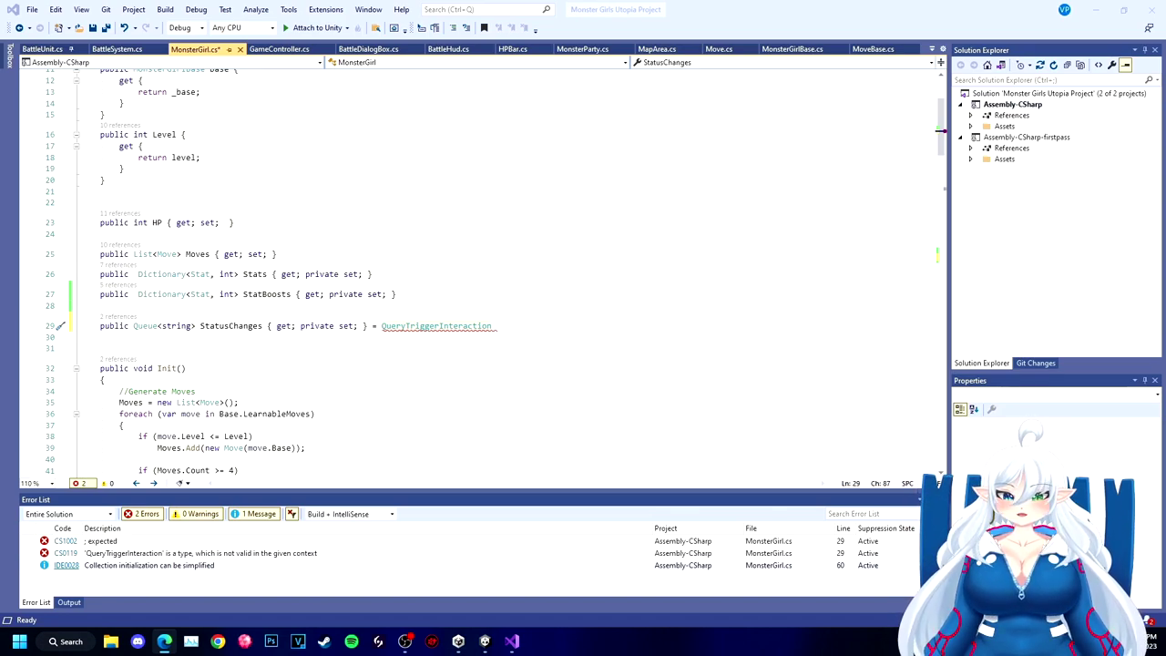
left_click_drag(502, 327, 381, 326)
type("Queue")
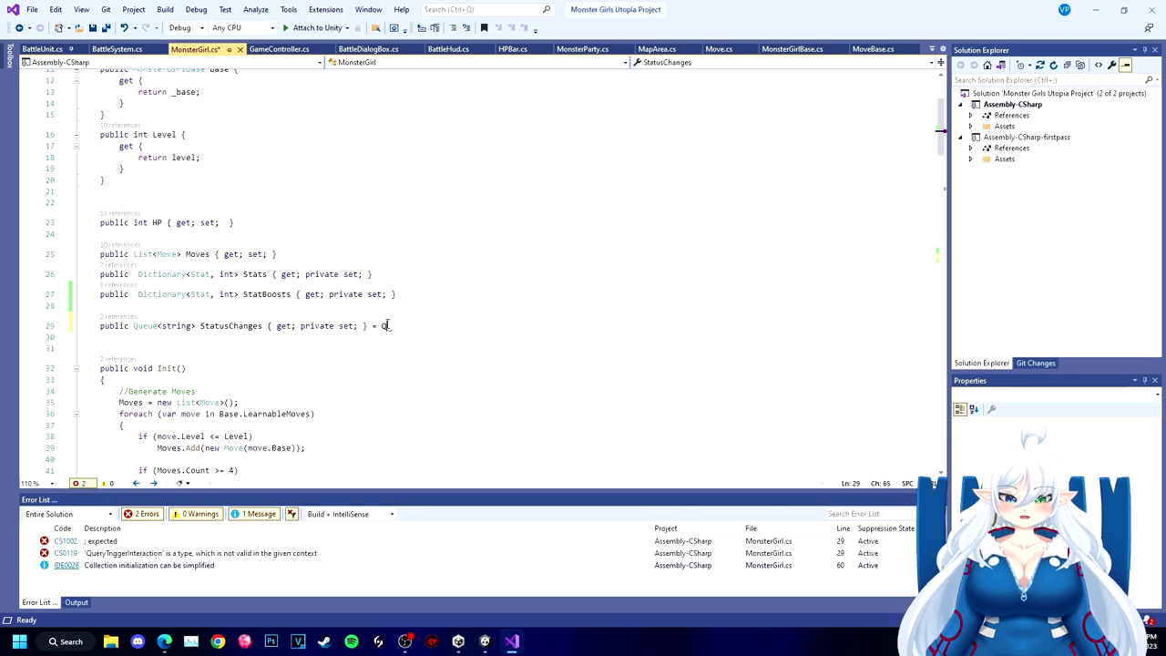
type("<")
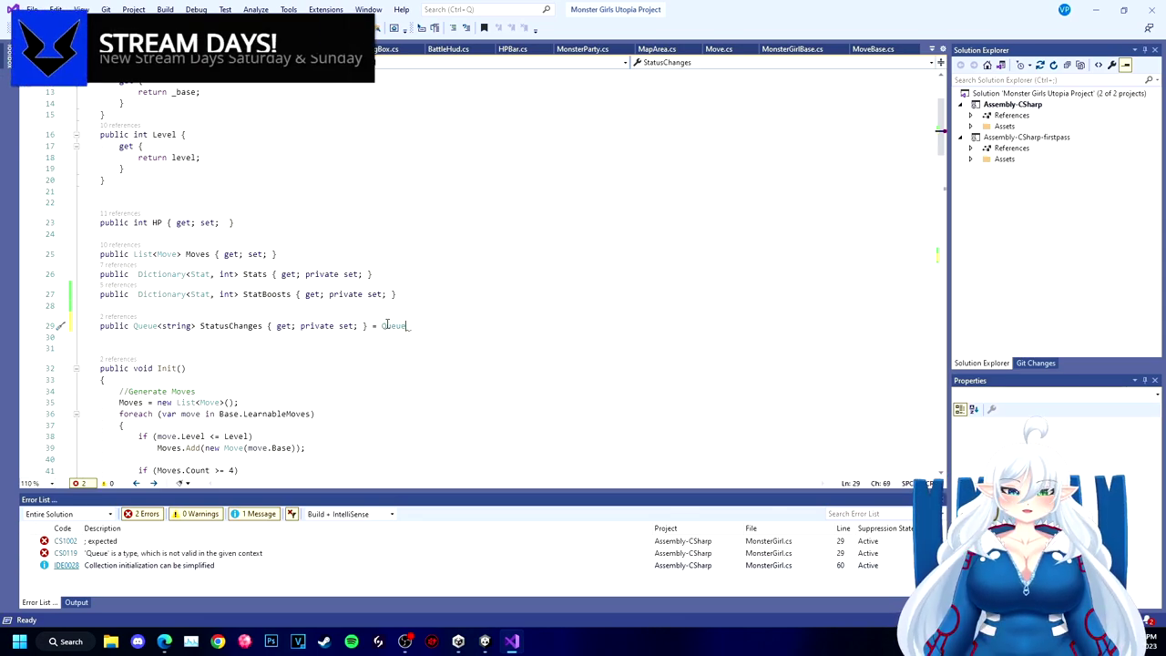
type("string>")
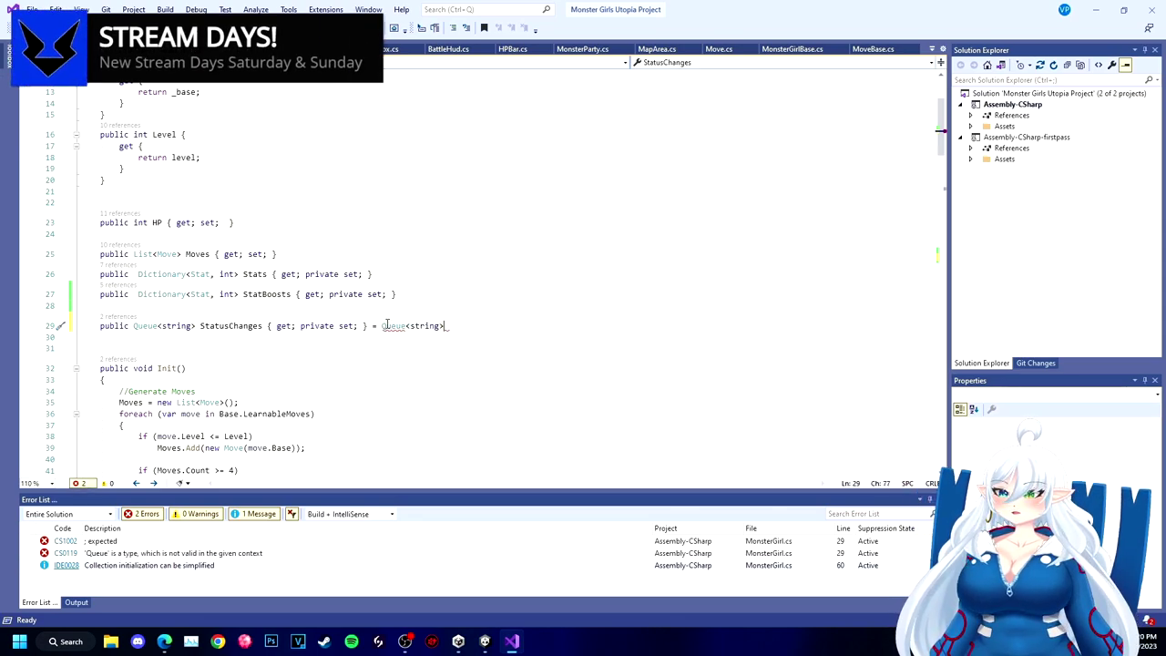
type("(")
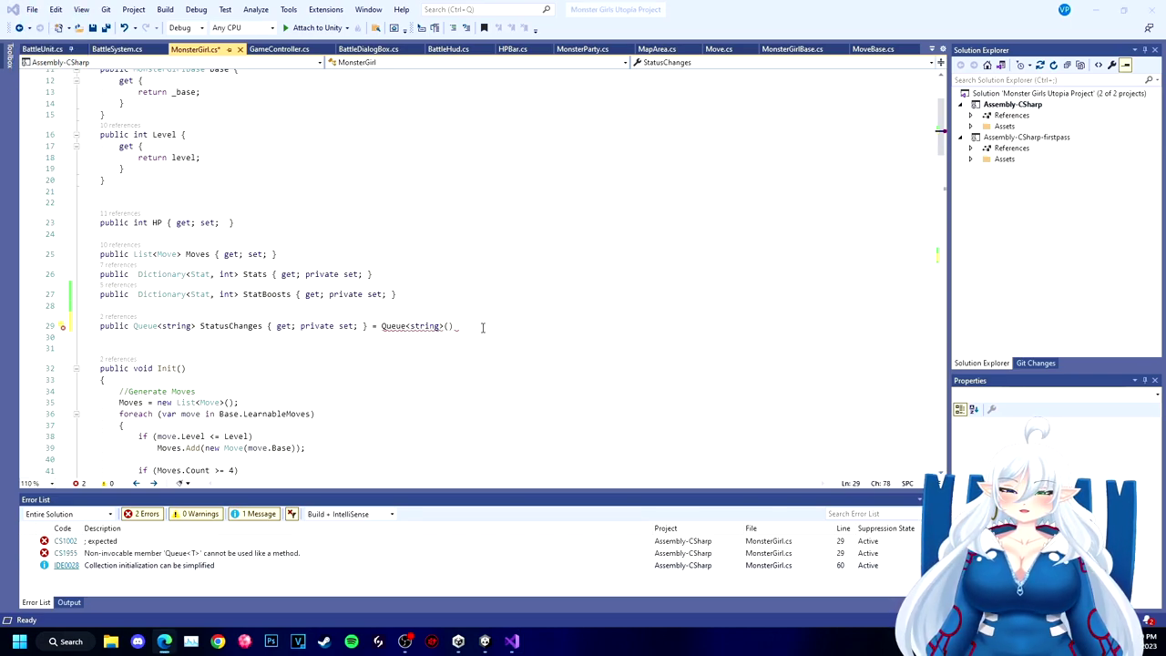
left_click(483, 328)
type(";")
double_click(386, 326)
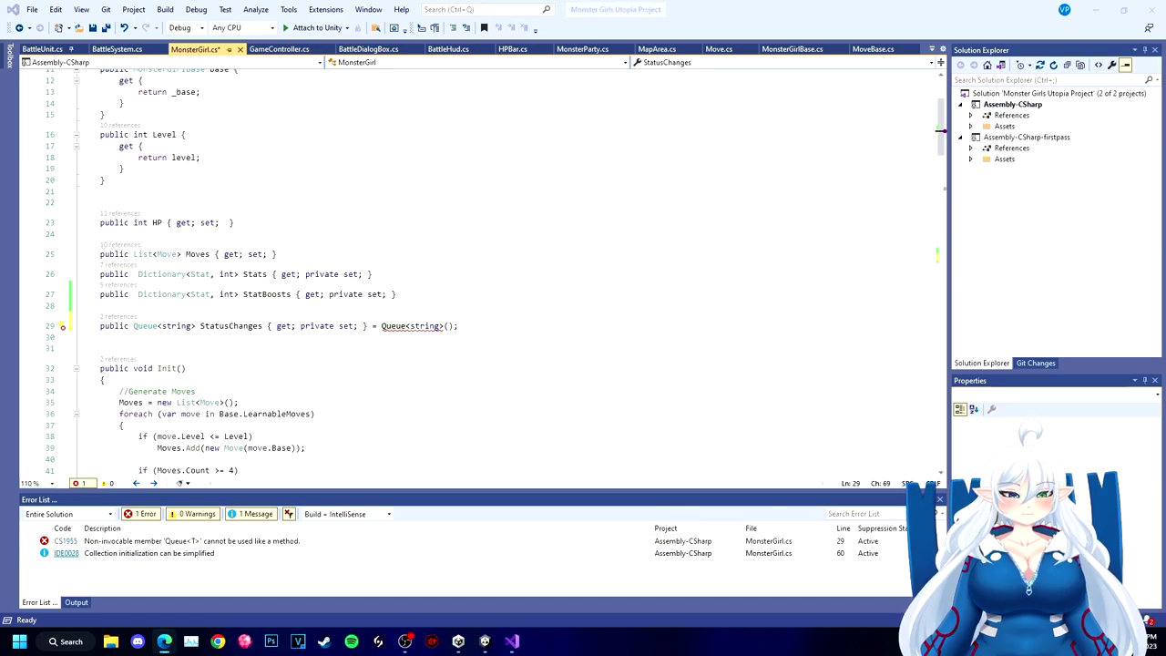
Step: Apply the quick fix that adds 'new' to the Queue initializer and save MonsterGirl.cs
left_click(411, 334)
key("ctrl+period")
left_click(397, 340)
key("ctrl+s")
scroll(576, 387, "down", 3)
scroll(576, 387, "up", 1)
Step: In BattleSystem.cs, declare IEnumerator ShowStatusChanges(MonsterGirl monsterGirl) above CheckForBattleOver
left_click(126, 51)
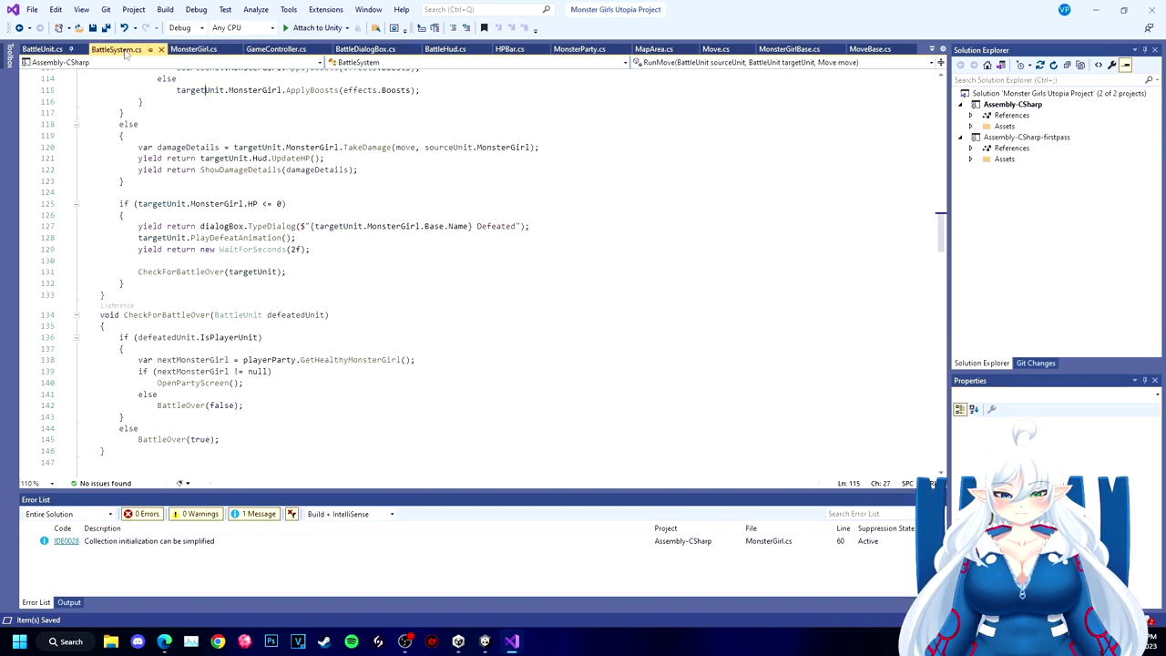
scroll(310, 308, "down", 10)
scroll(310, 308, "up", 16)
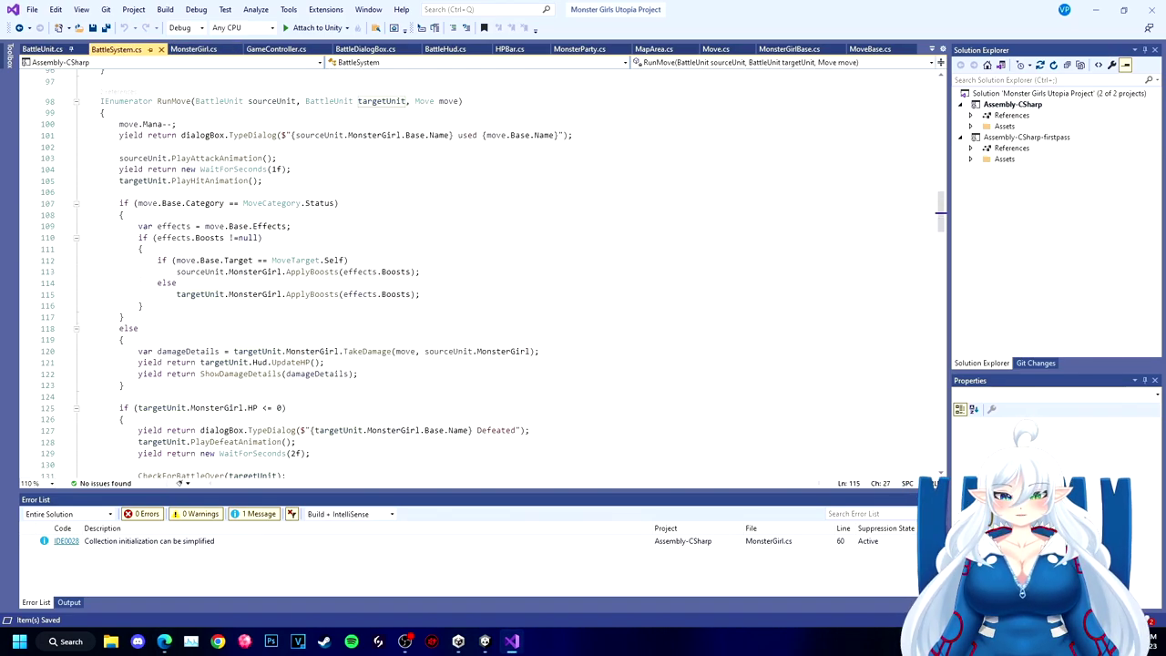
scroll(481, 303, "down", 2)
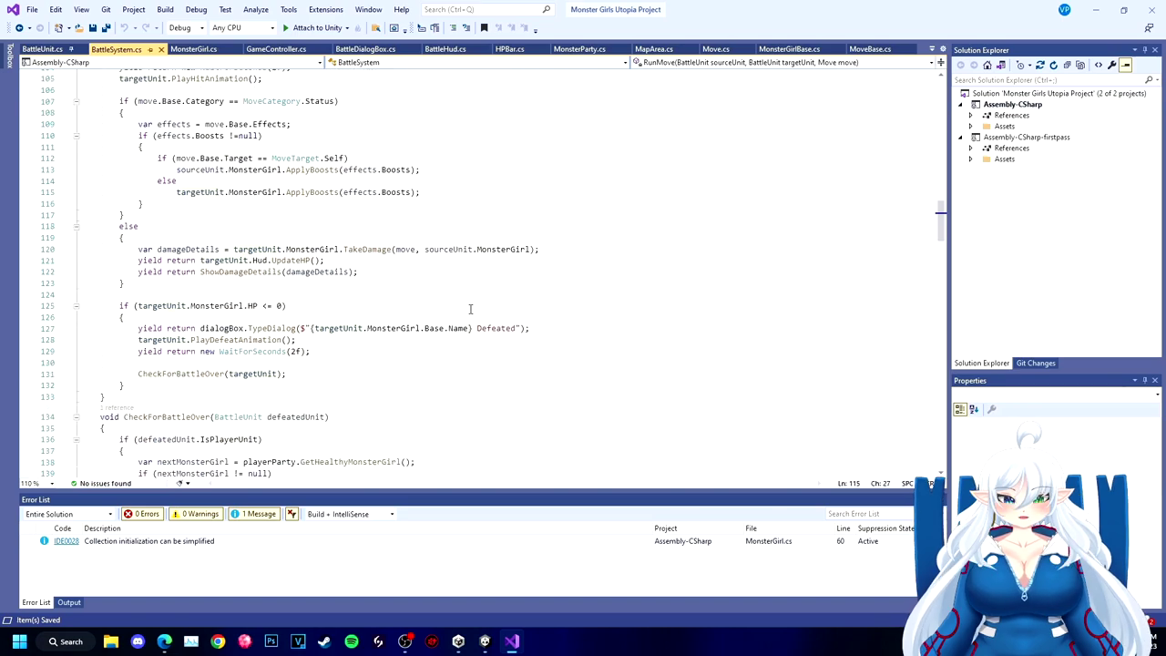
scroll(237, 318, "down", 2)
scroll(237, 318, "down", 1)
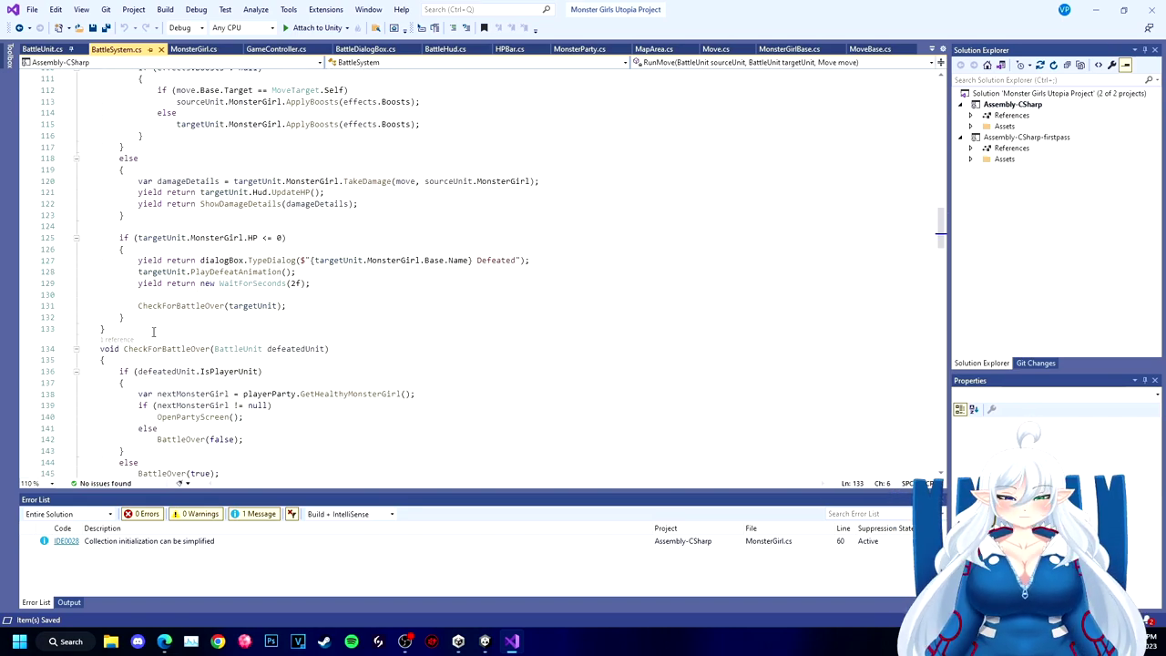
key("Return")
key("Return")
type("IEnumerator")
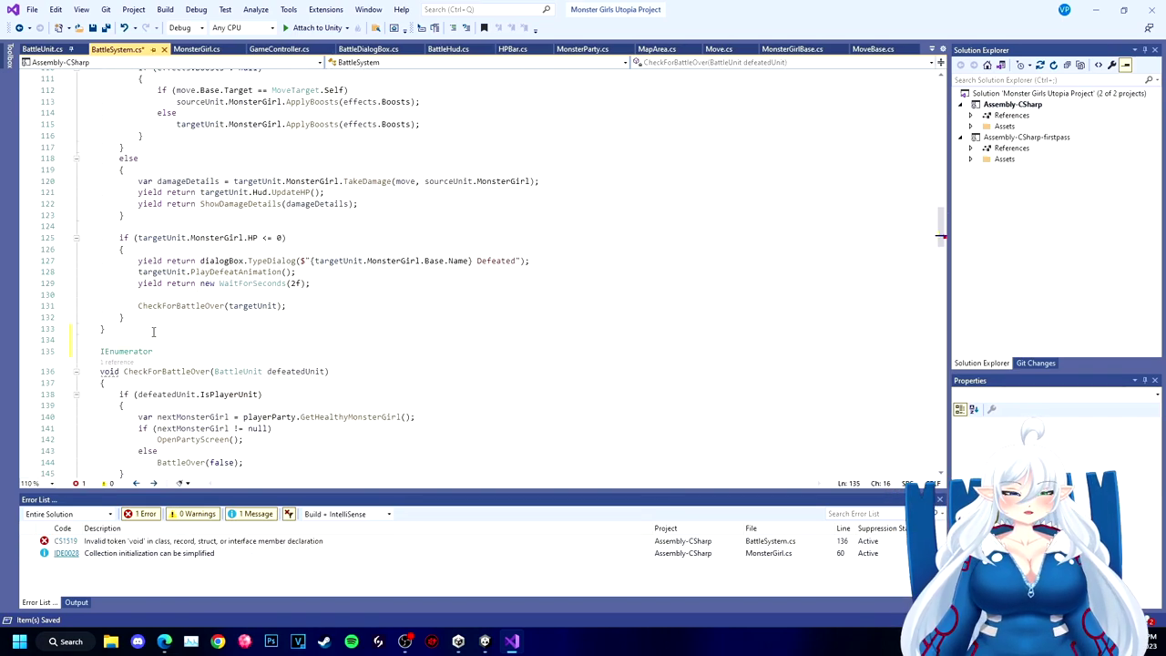
type(" ShowStatusChanges (MonsterGirl mon")
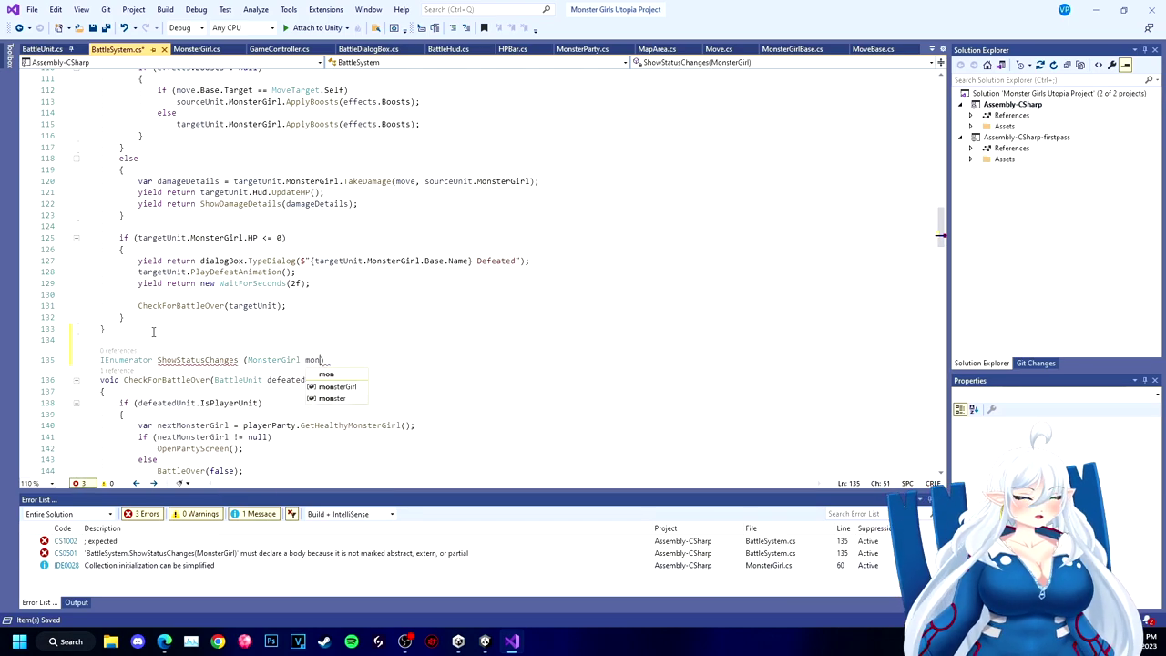
type("sterGirl")
key("Return")
type("{")
key("Return")
Step: Add a while loop running while monsterGirl.StatusChanges.Count > 0
type("while (monsterGirl.StatusChanges.Count > 0")
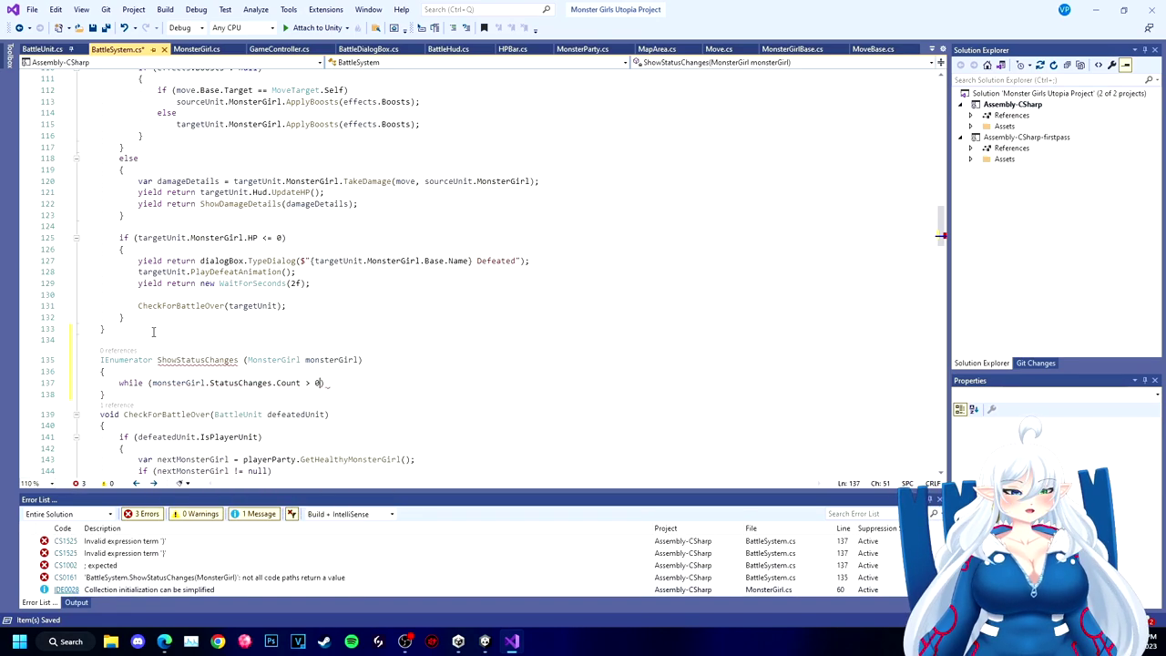
key("Right")
key("Return")
type("{")
key("Return")
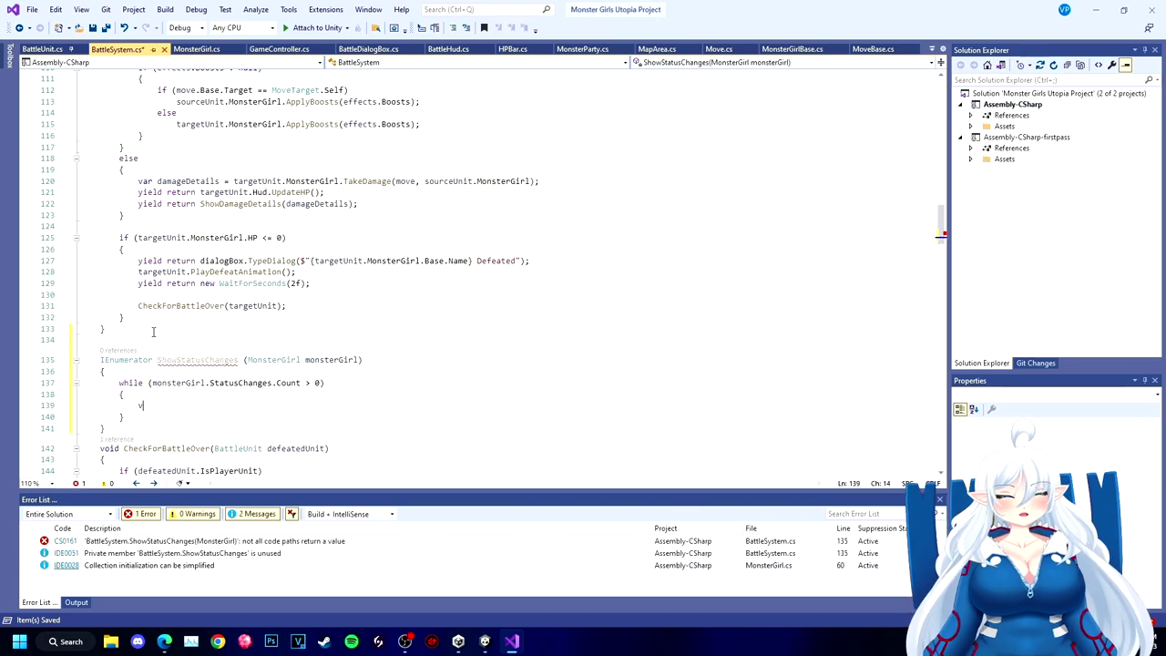
Step: In the loop, dequeue each message and yield return dialogBox.TypeDialog(message)
type("ar message = mon")
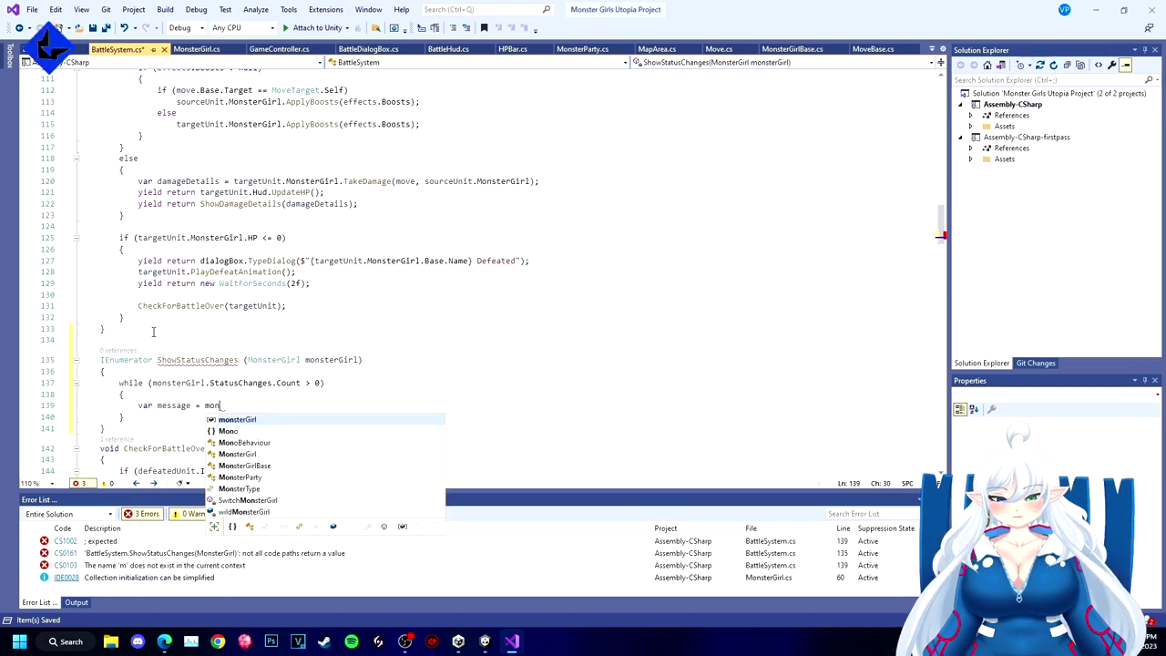
key("Tab")
type(".S")
key("Tab")
type(".D")
key("Tab")
type("();")
key("Return")
type("yield return dialogBox.Ty")
key("Tab")
type("(message")
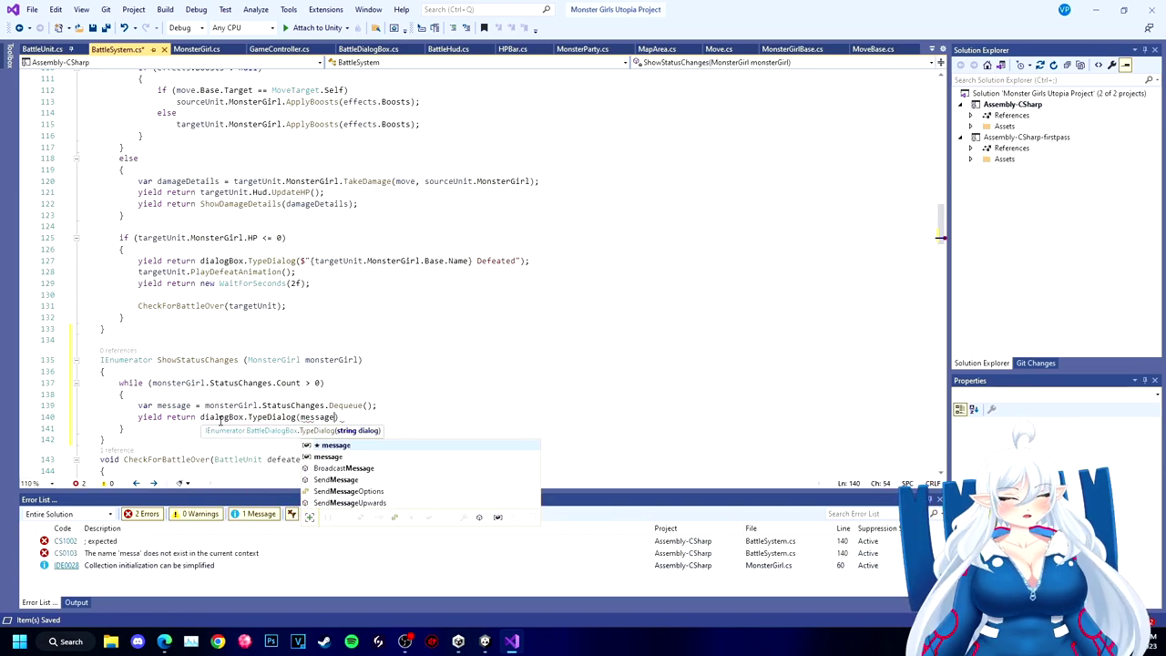
type(");")
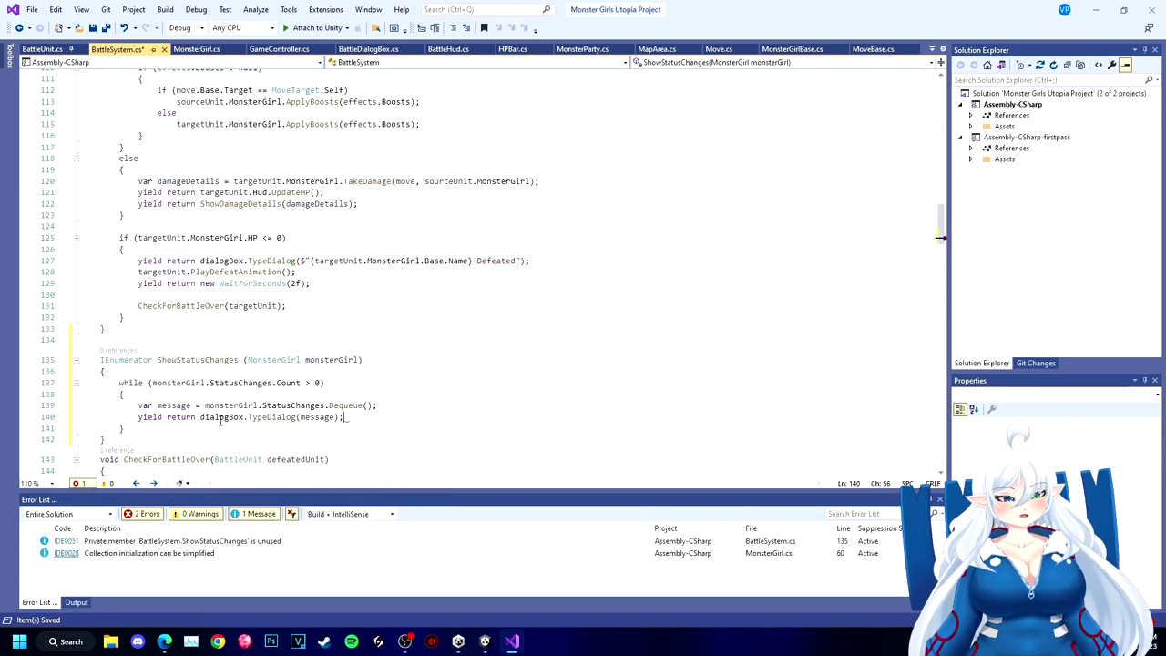
scroll(411, 358, "up", 4)
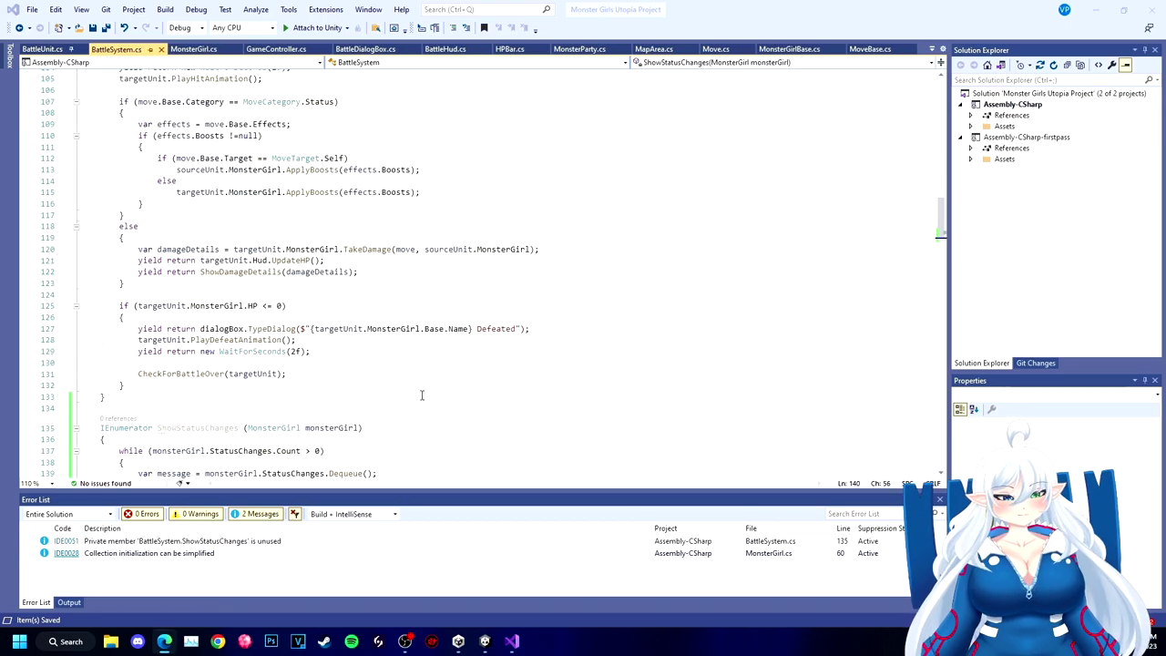
Step: Below RunMove's boosts block, add 'yield return ShowStatusChanges(sourceUnit.MonsterGirl);'
scroll(411, 358, "up", 2)
left_click(205, 340)
key("Return")
key("Return")
type("yield")
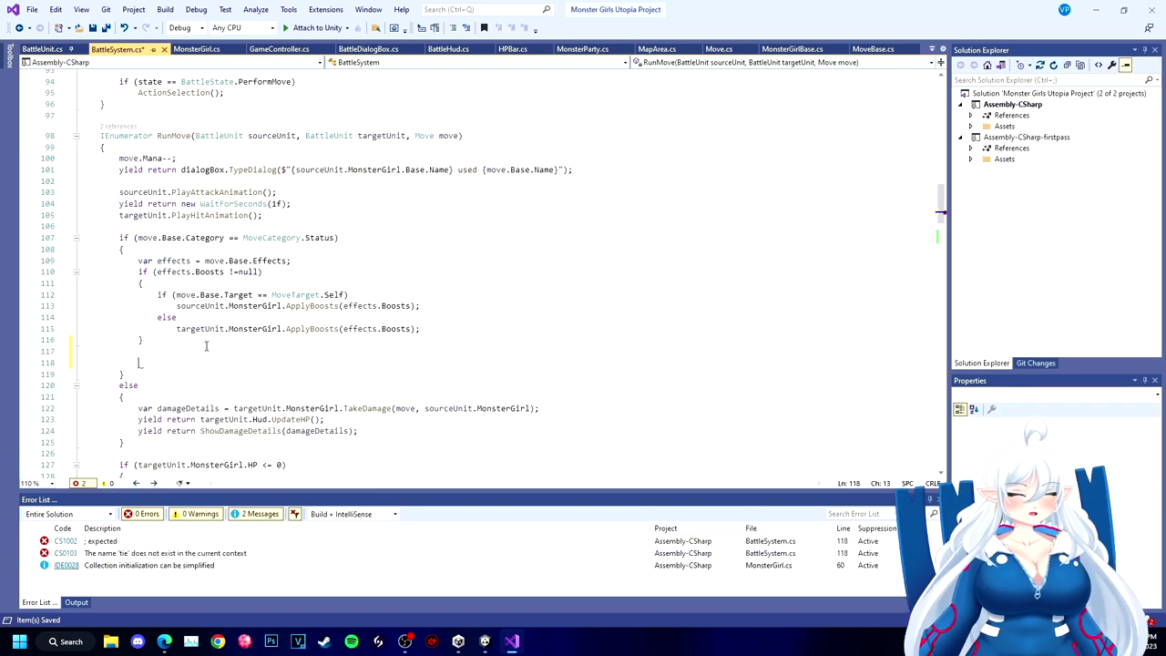
type(" reut")
key("BackSpace")
key("BackSpace")
type("urn ")
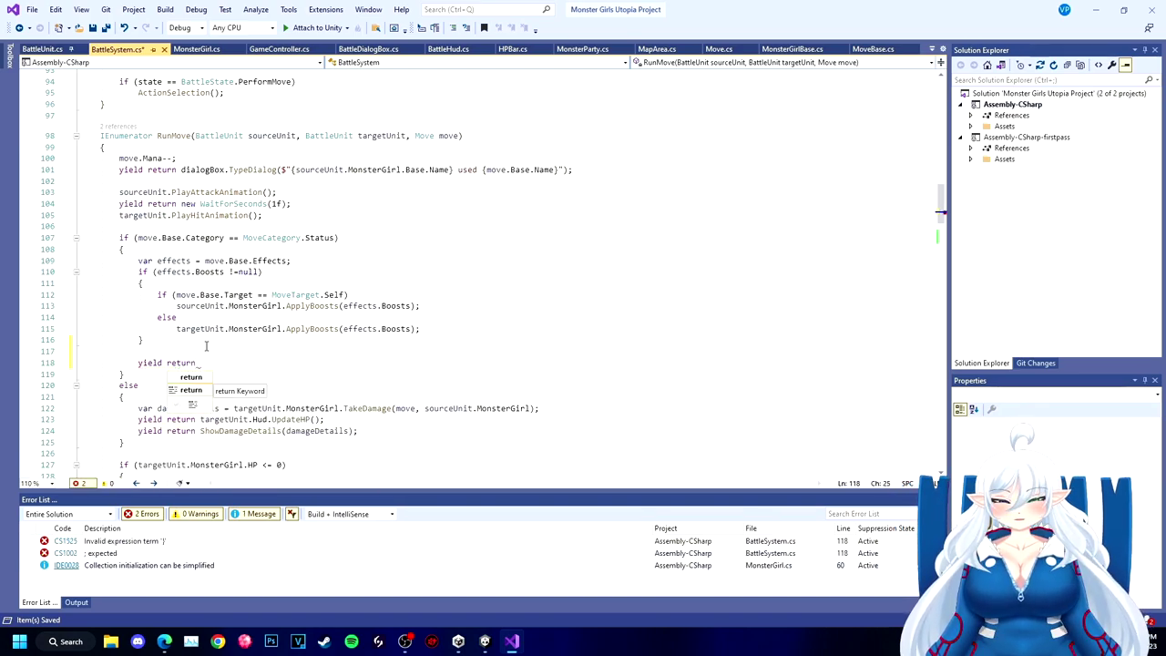
type("ShowStatusChanges")
key("Down")
key("Tab")
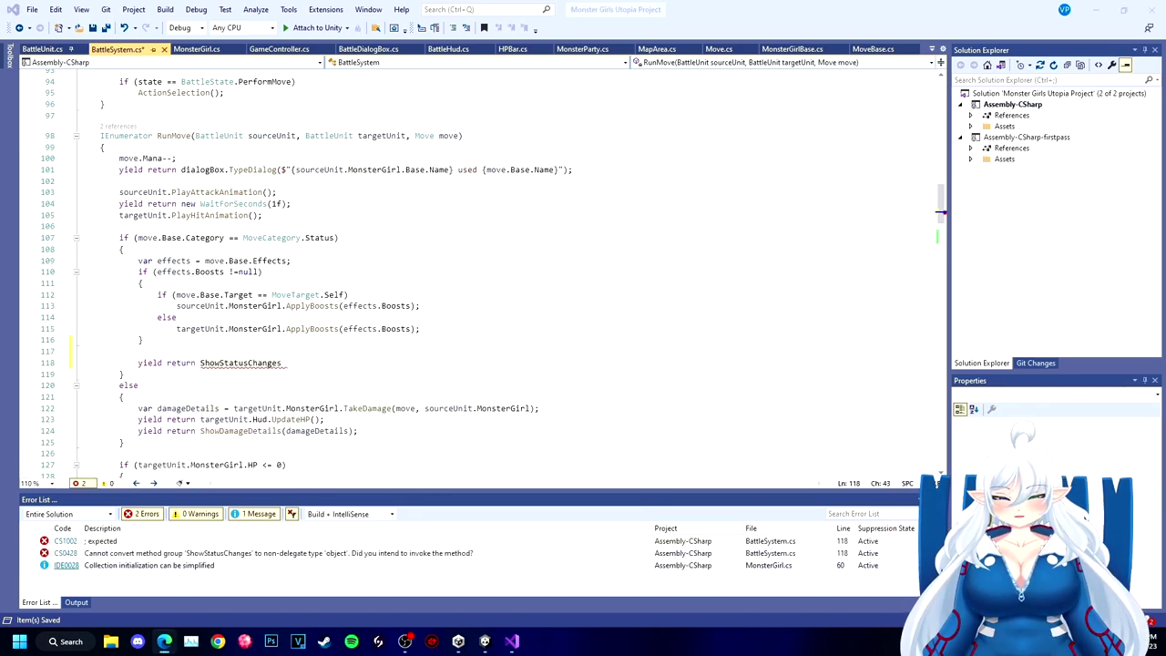
type("(source")
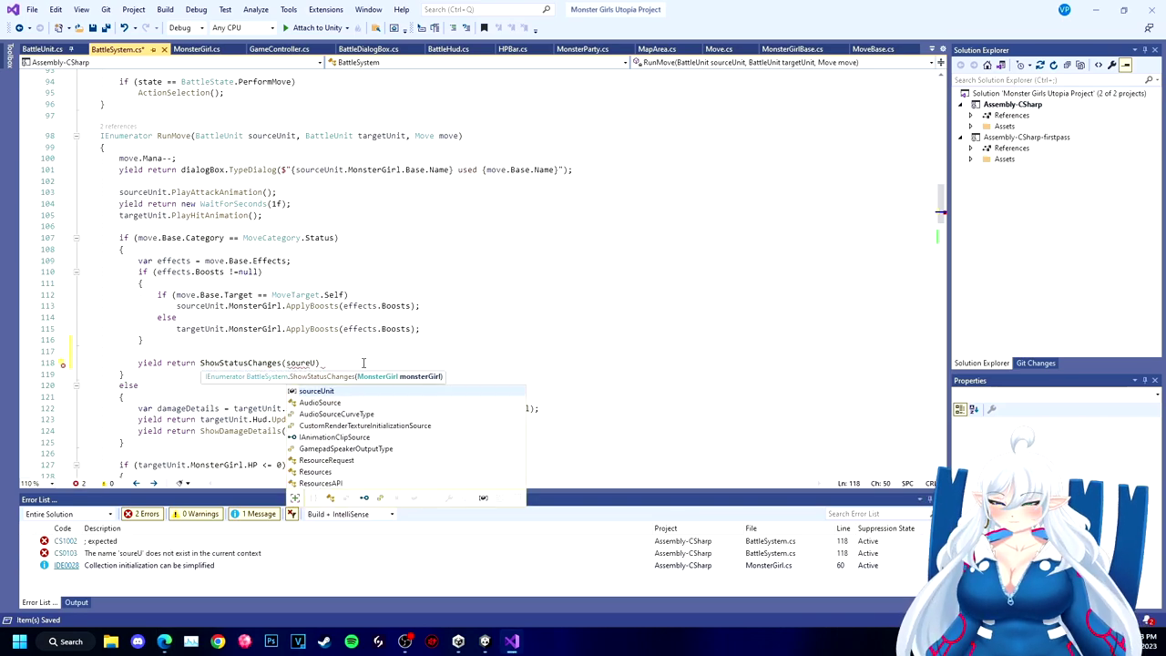
key("Tab")
type(".M")
key("Tab")
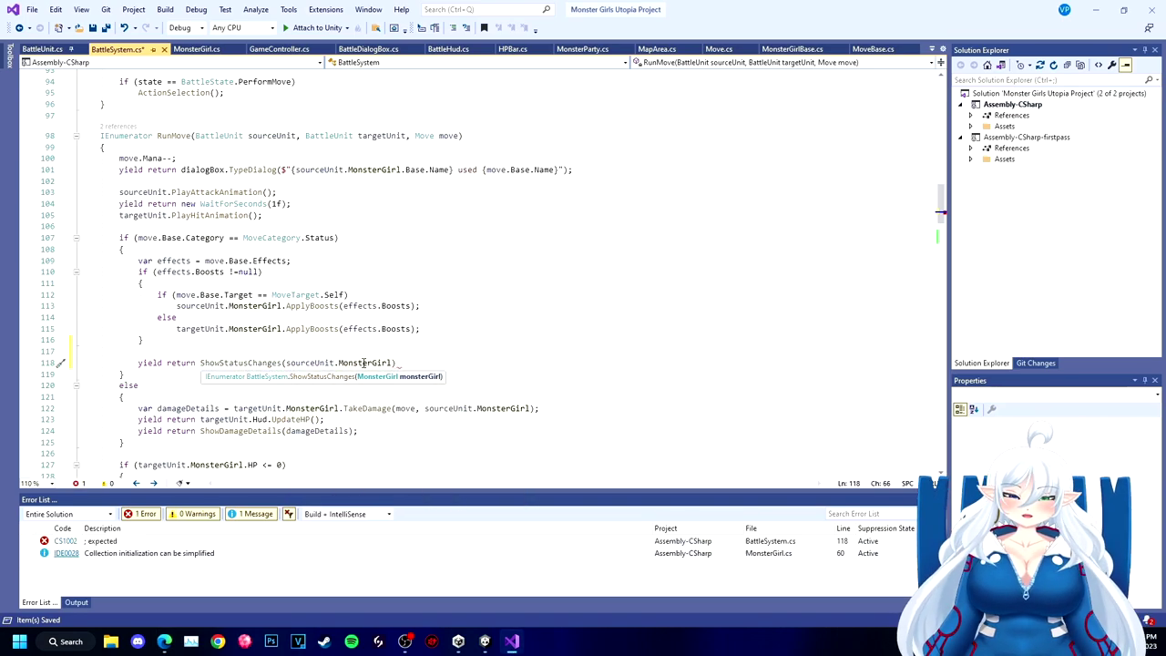
type(");")
key("Return")
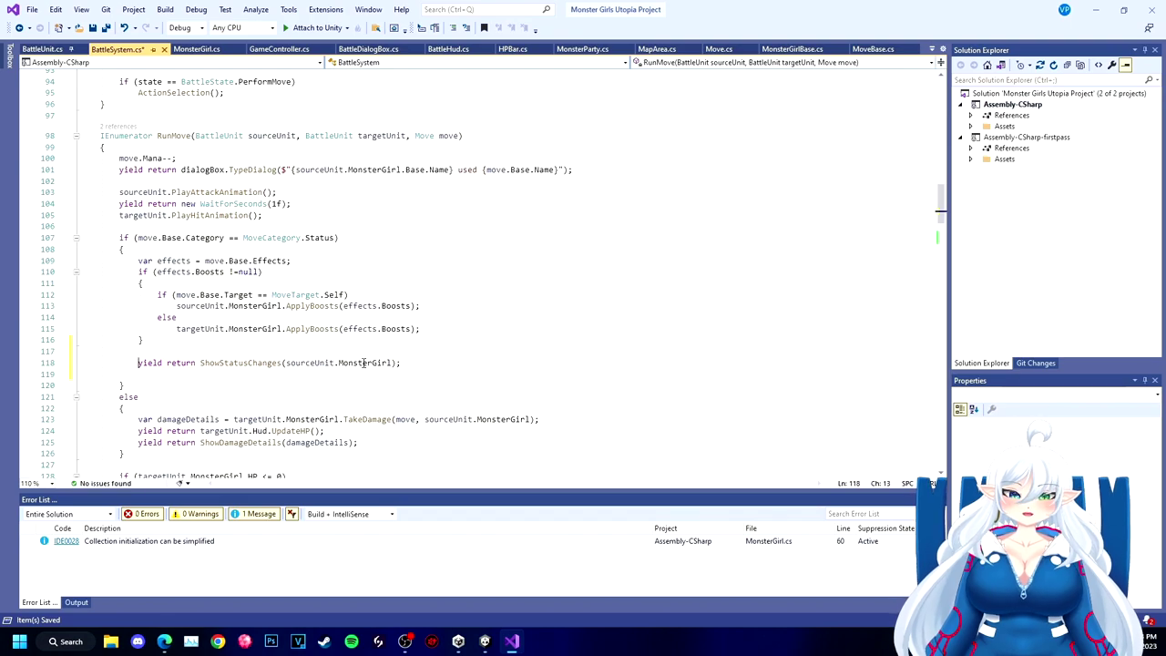
Step: Duplicate that line and change its argument to targetUnit.MonsterGirl
key("ctrl+c")
key("Down")
key("ctrl+v")
key("BackSpace")
key("BackSpace")
key("BackSpace")
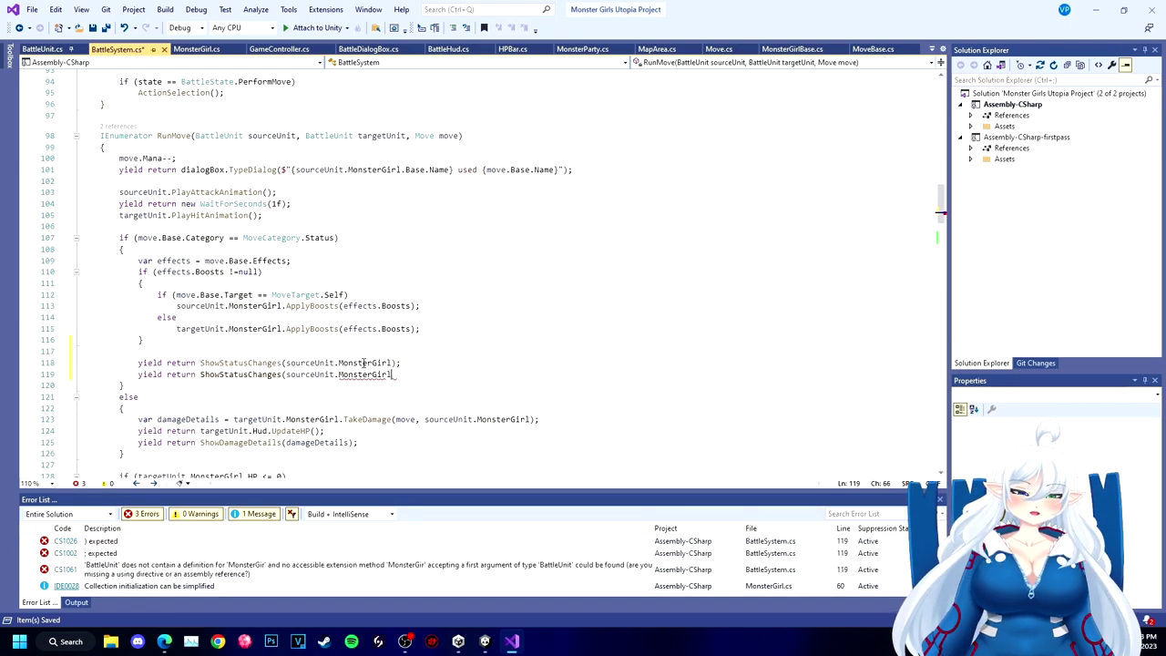
type(");")
key("Left")
key("Left")
key("Left")
key("BackSpace")
key("BackSpace")
key("BackSpace")
type("target")
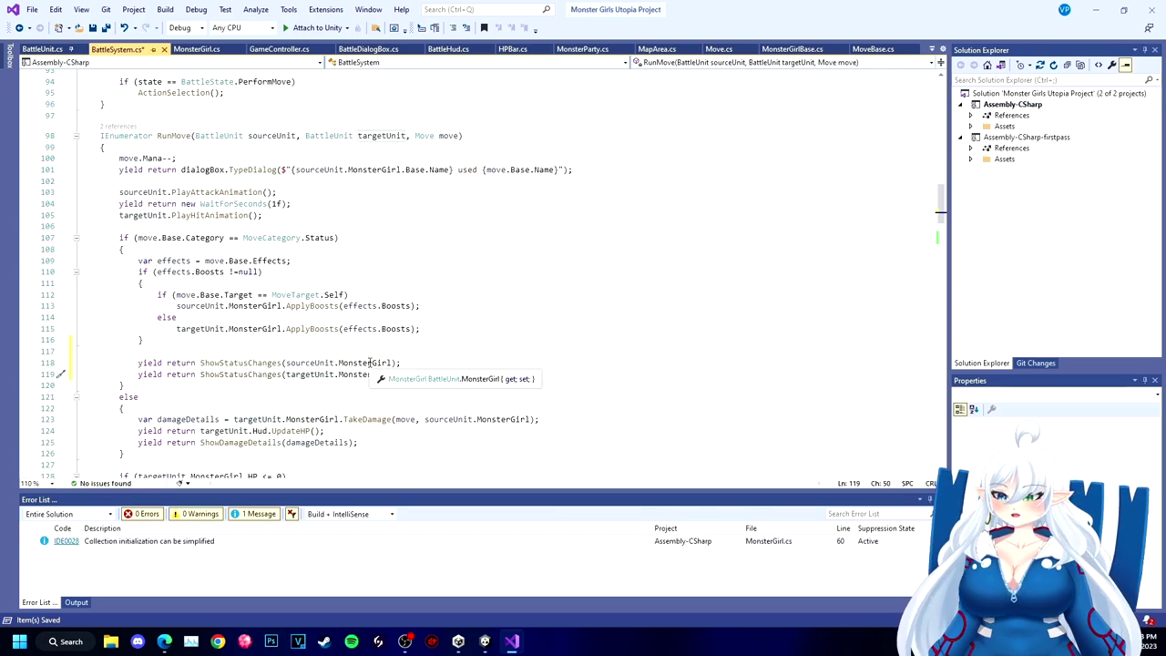
key("alt+Tab")
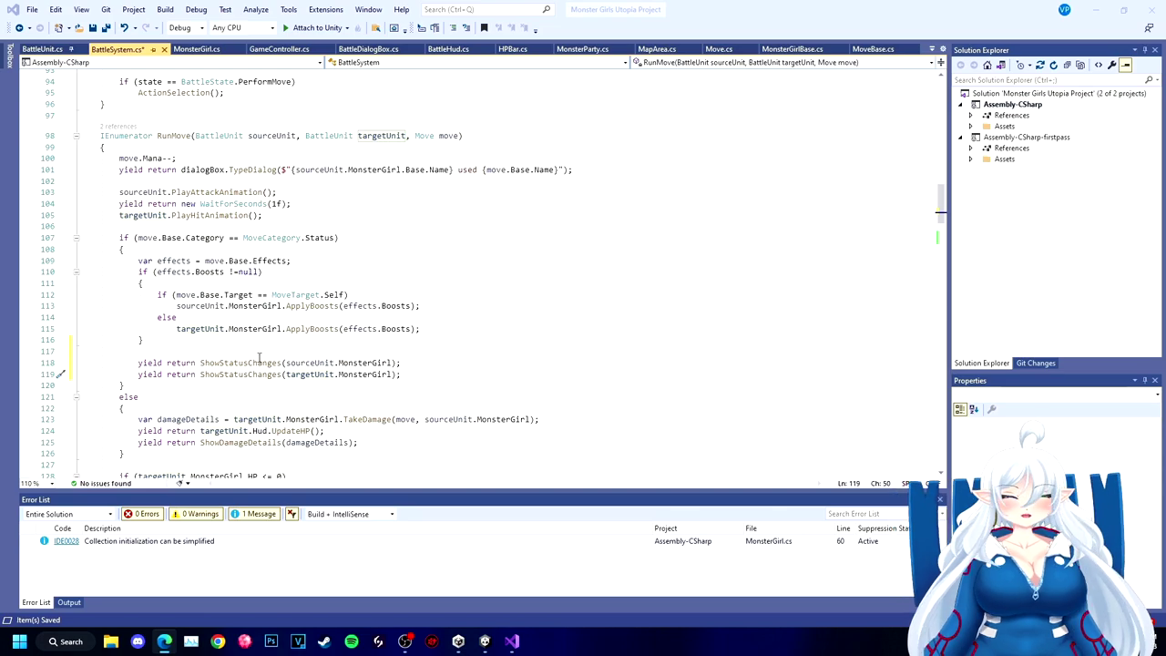
left_click(200, 50)
Step: Select and delete the StatBoosts dictionary initializer inside MonsterGirl's Init method
scroll(175, 261, "up", 3)
scroll(175, 262, "down", 4)
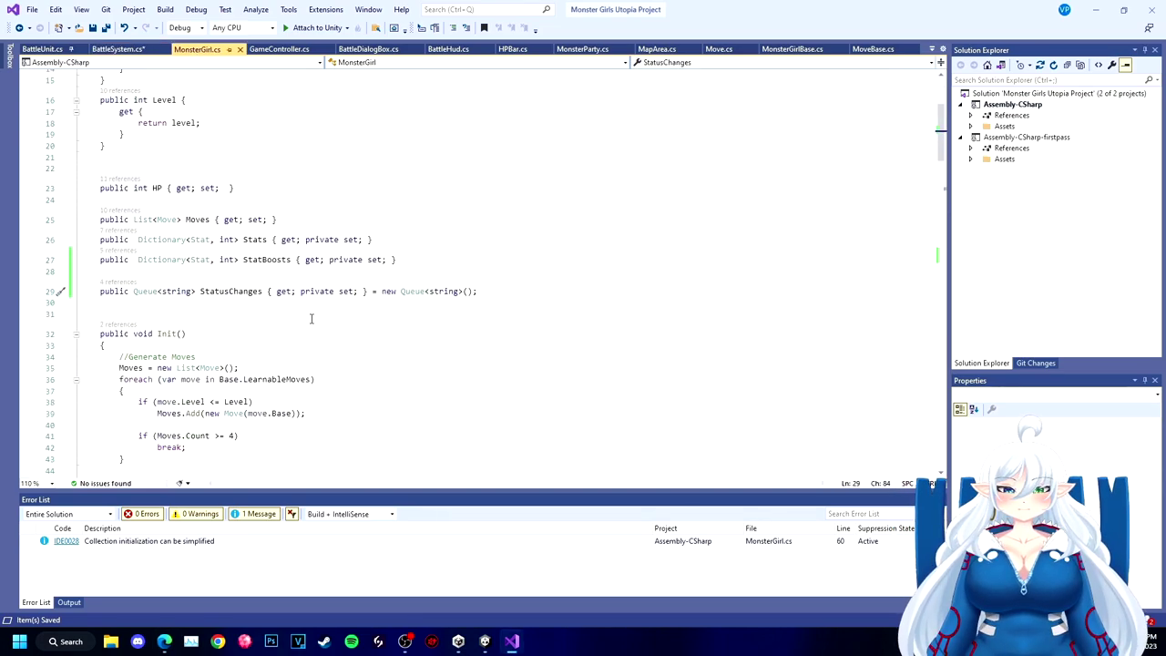
scroll(175, 261, "down", 5)
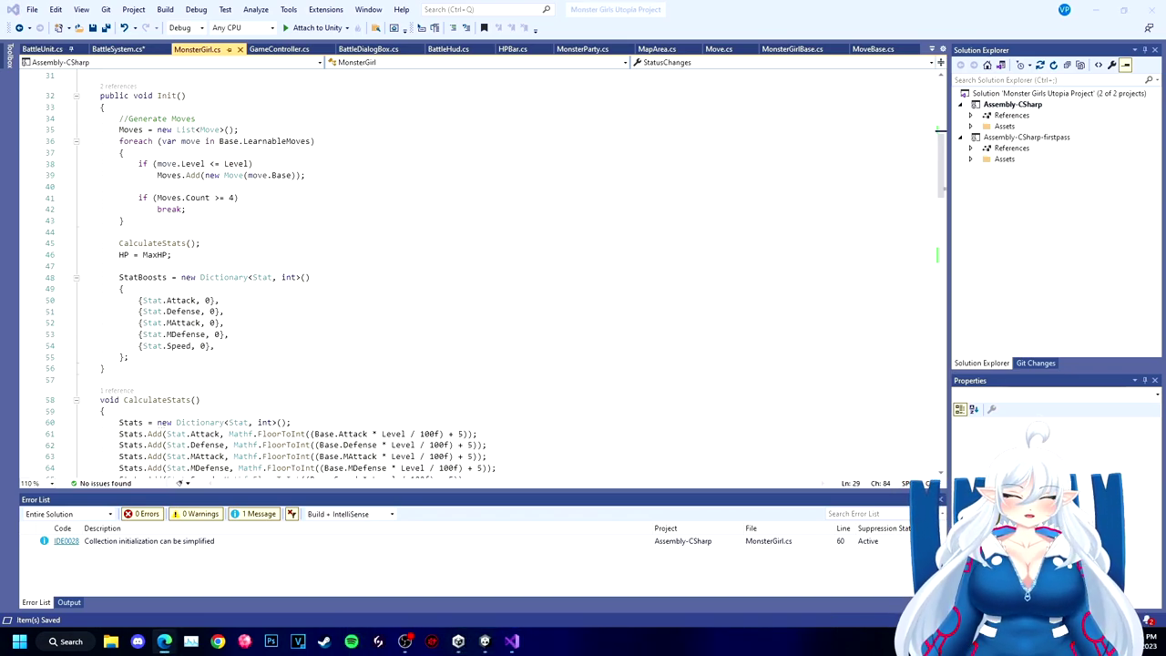
left_click(121, 277)
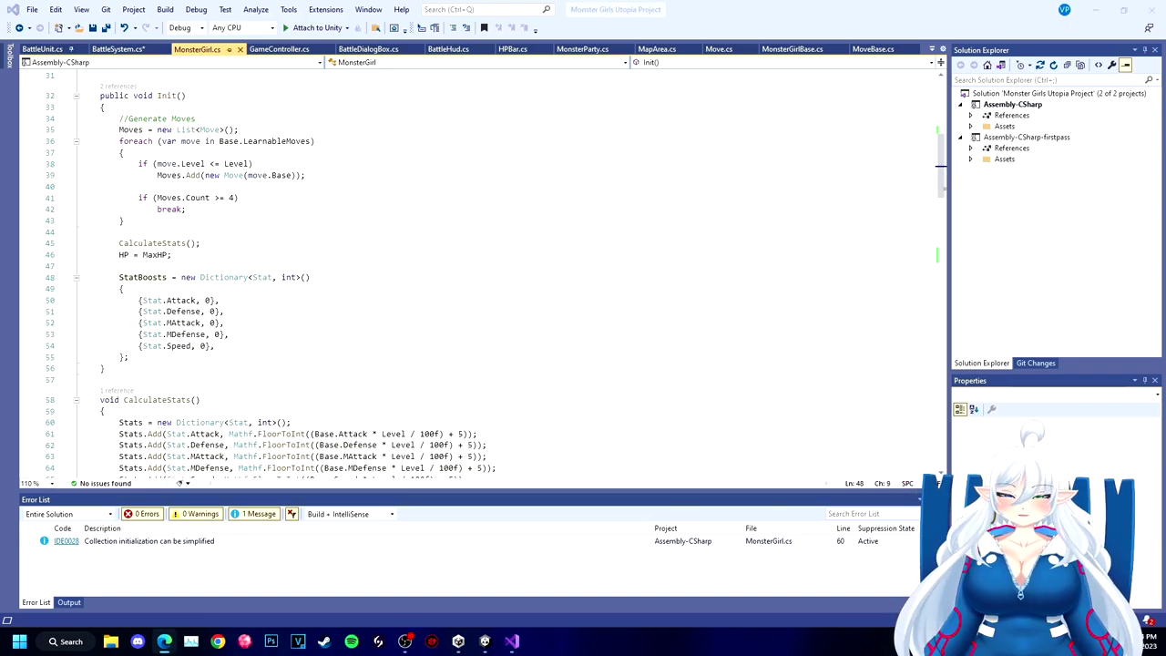
left_click(125, 288)
left_click(130, 357, "shift")
key("Delete")
scroll(463, 355, "up", 10)
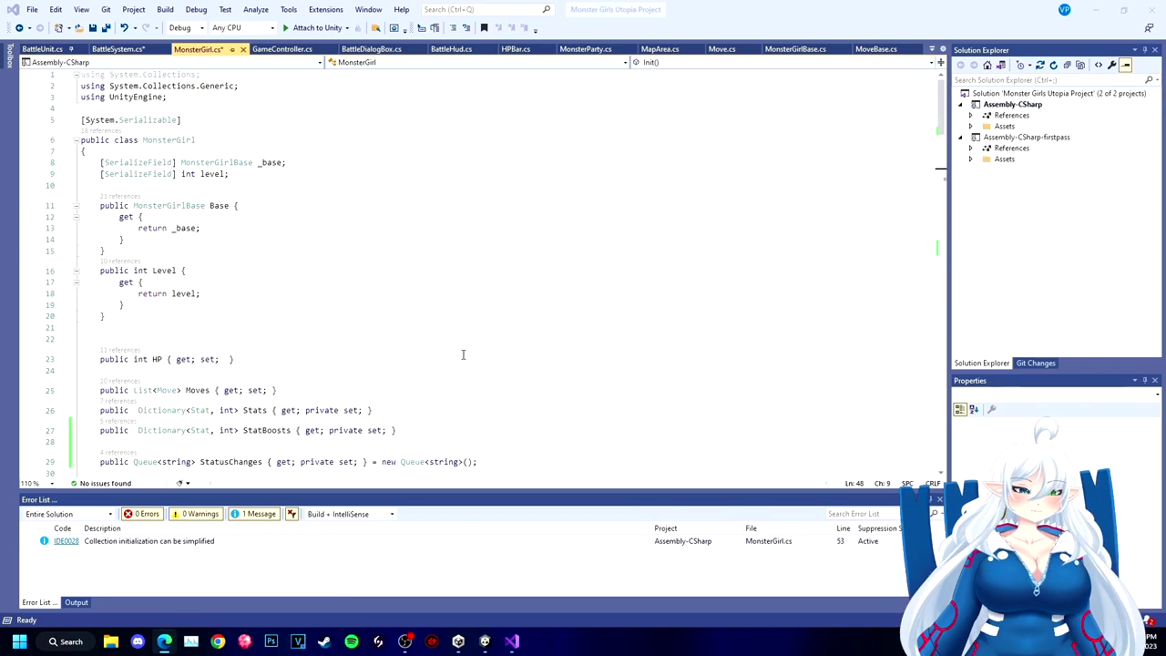
scroll(410, 252, "down", 3)
scroll(646, 430, "down", 5)
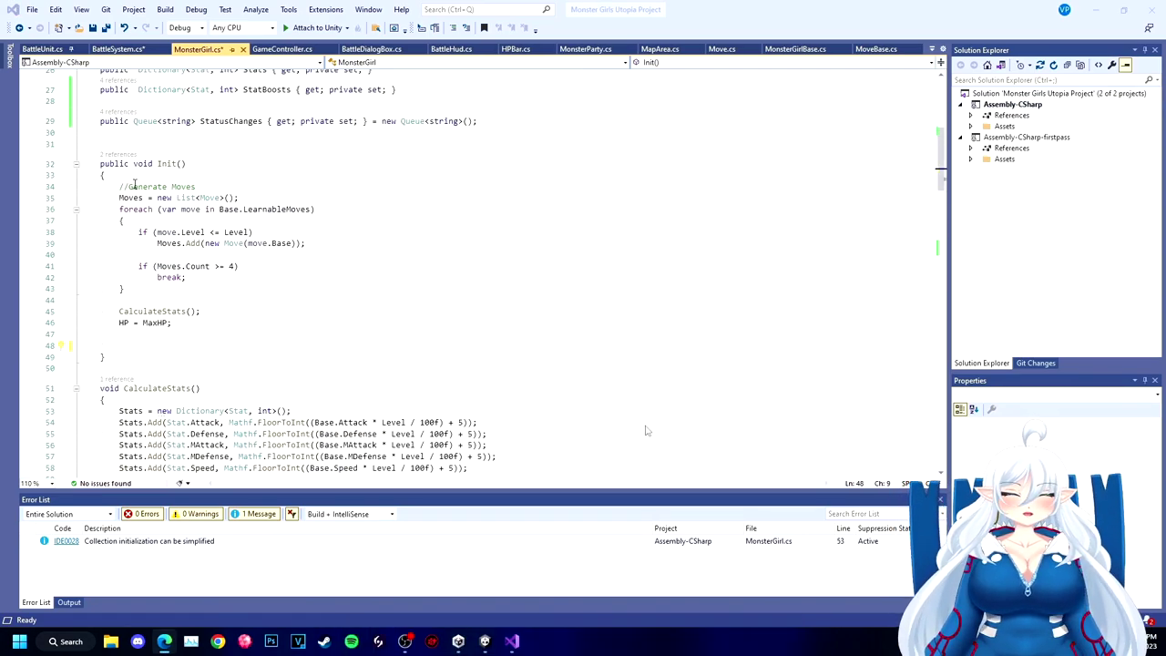
scroll(144, 238, "down", 3)
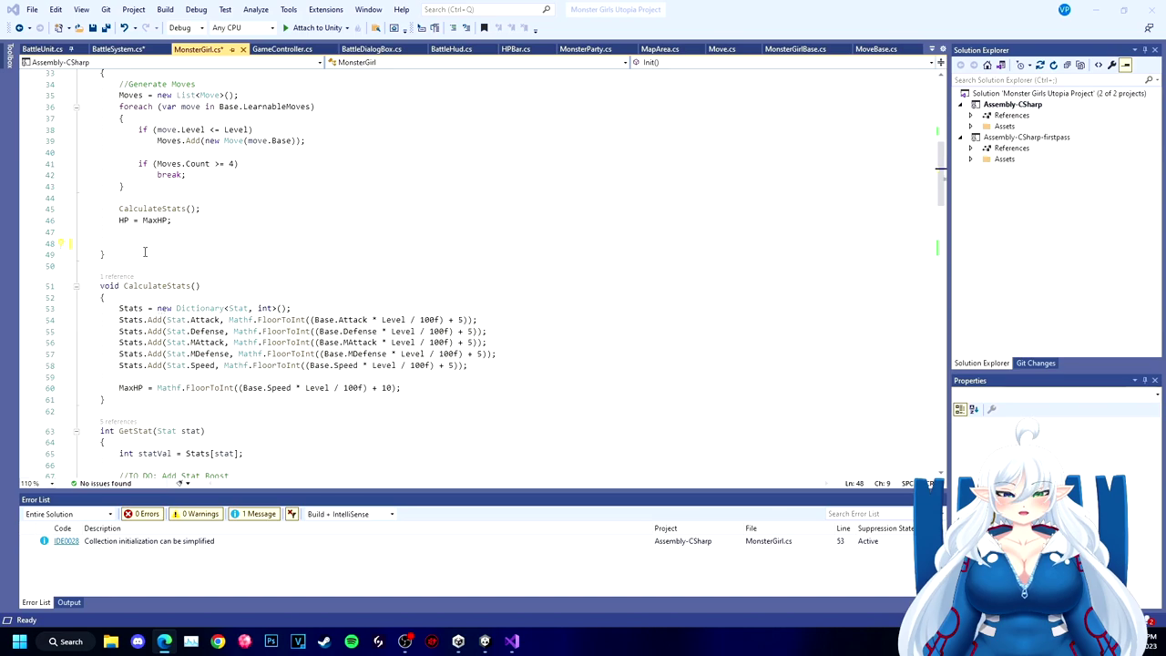
scroll(270, 354, "down", 3)
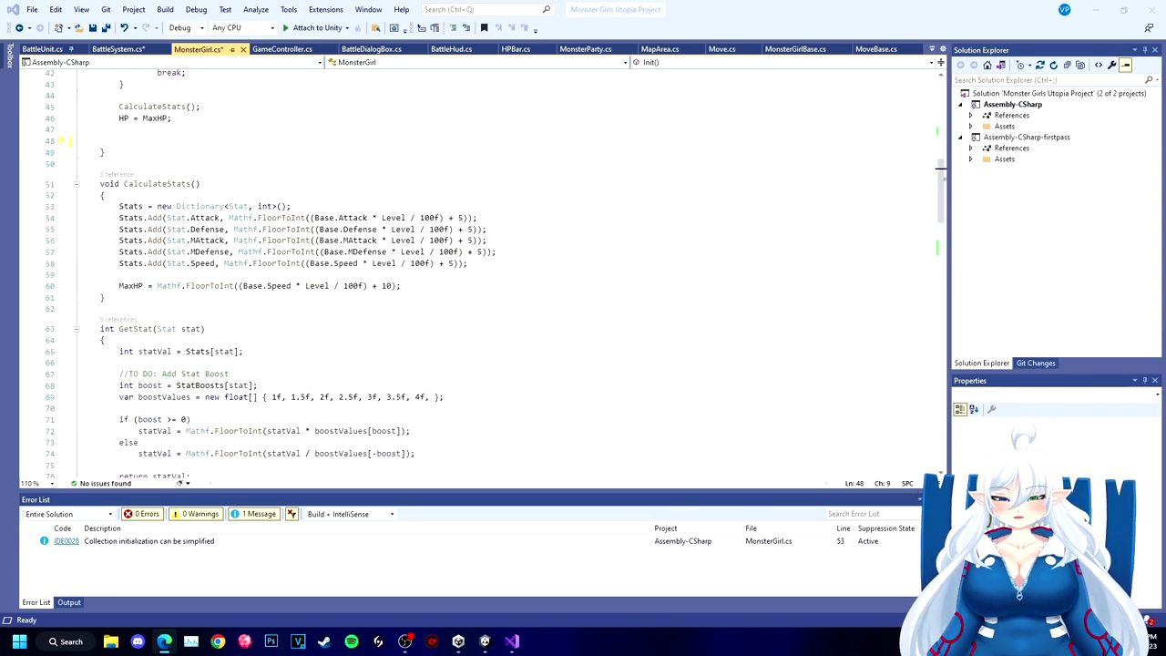
left_click(95, 312)
Step: Above GetStat, write the OnBattleOver() method with a body calling ResetStatBoost();
key("Return")
key("Return")
key("Up")
type("void")
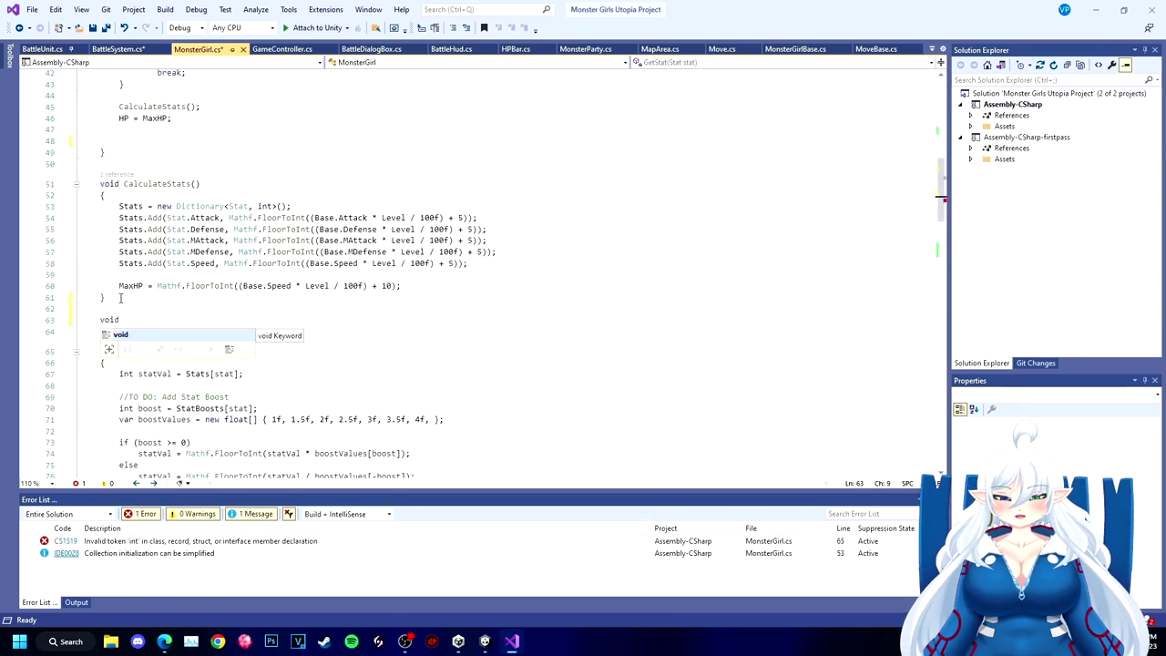
type(" ResetStatBoost(")
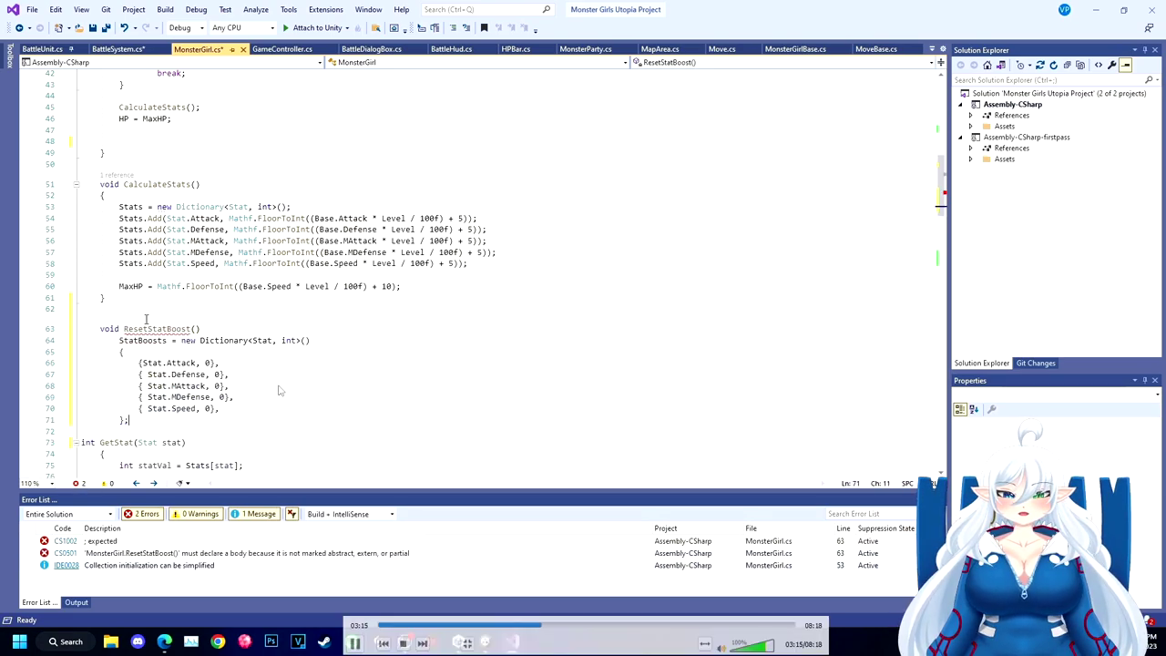
left_click(102, 341)
type("public void OnBattleOver")
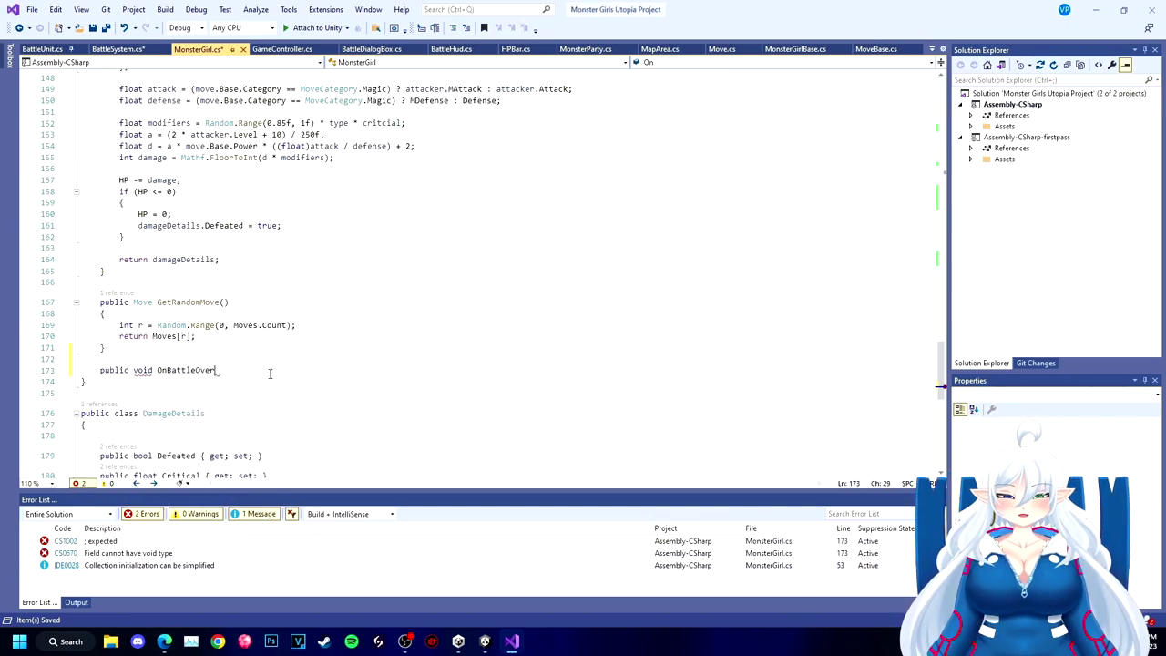
type("(")
key("Return")
type("{")
key("Return")
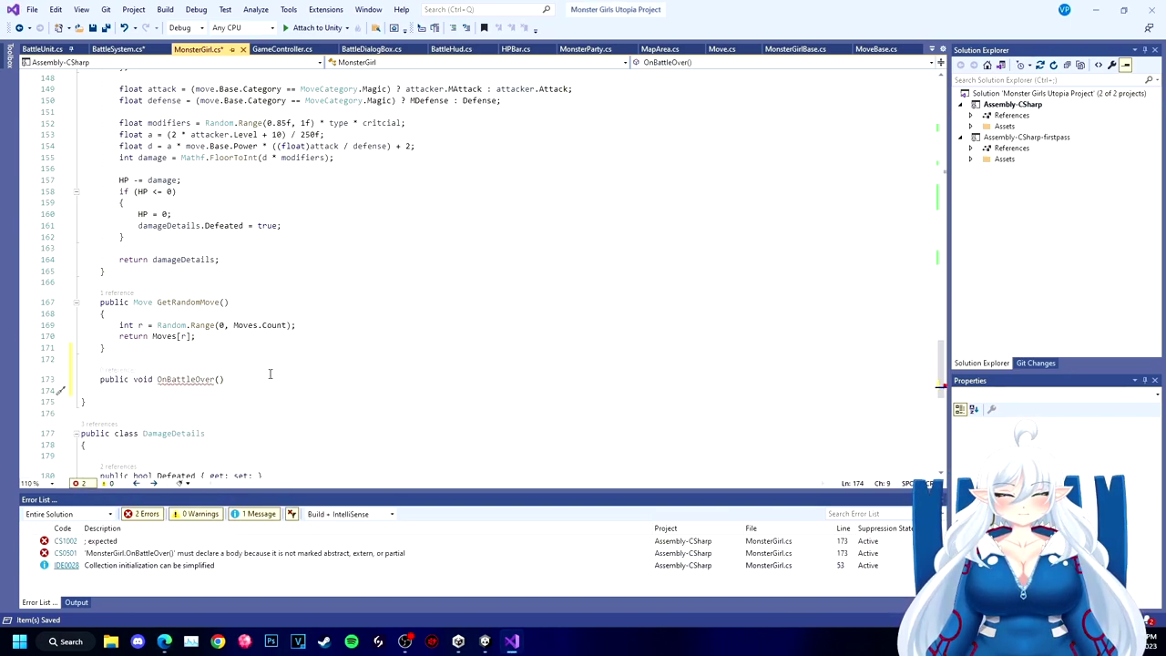
type("ResetStatBoost();")
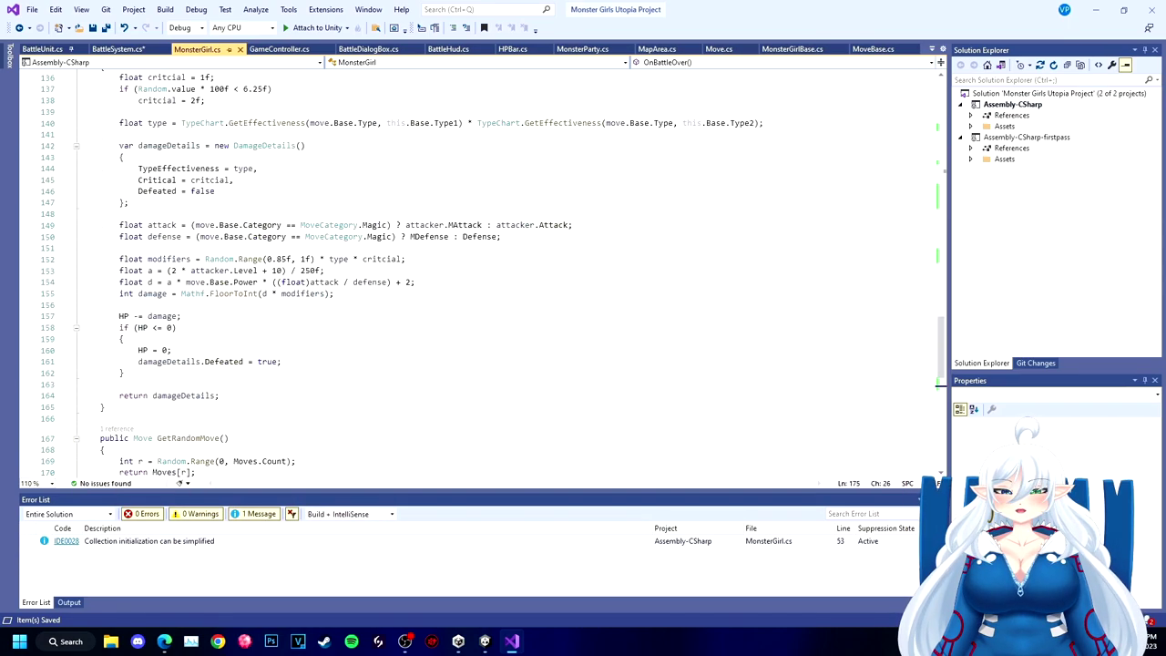
mouse_move(486, 446)
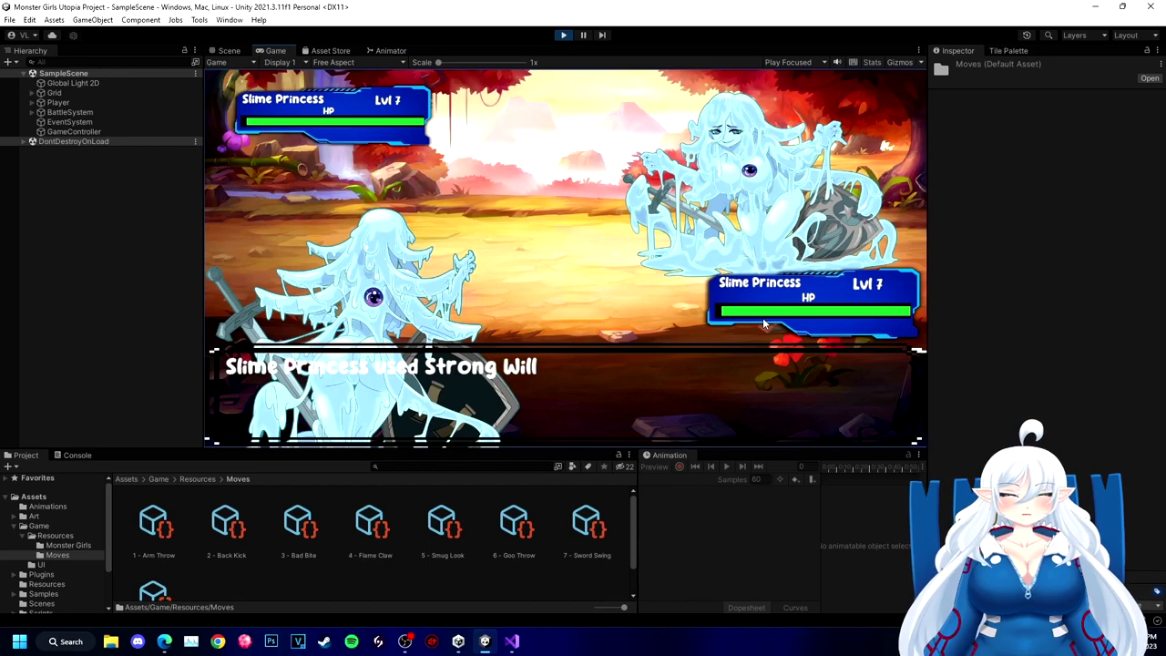
Step: Watch the test battle turn play out in Unity's game view
mouse_move(845, 395)
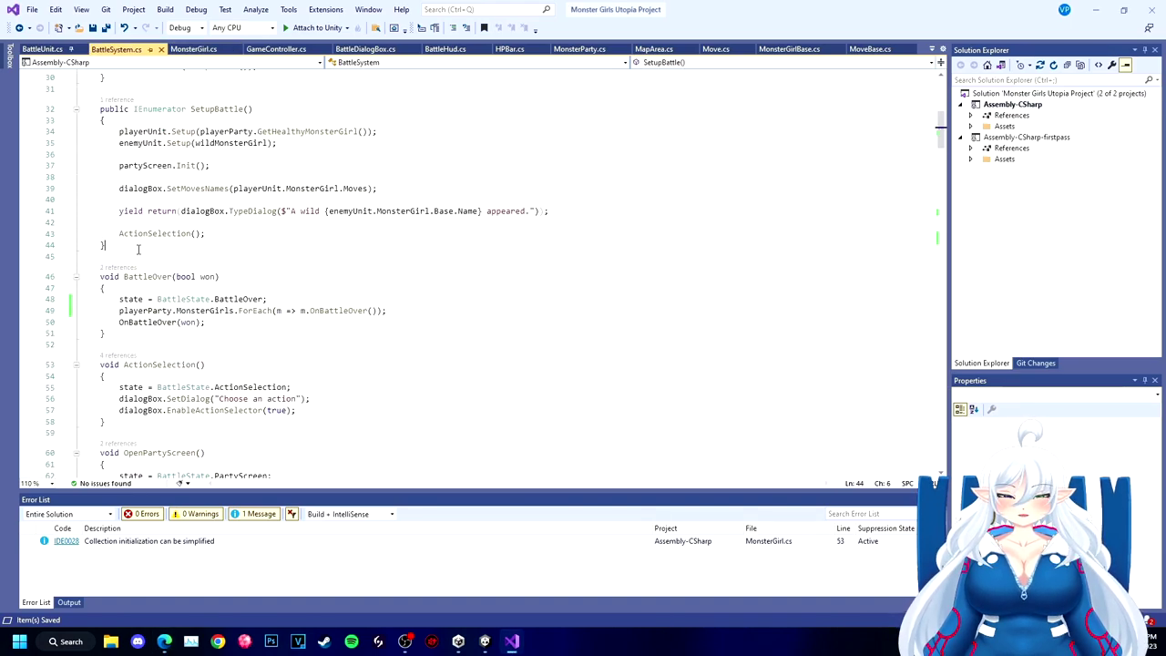
type("vod")
Step: Fix the return type and declare a new ChooseFirstTurn() method in BattleSystem.cs
key("BackSpace")
type("id")
key("Return")
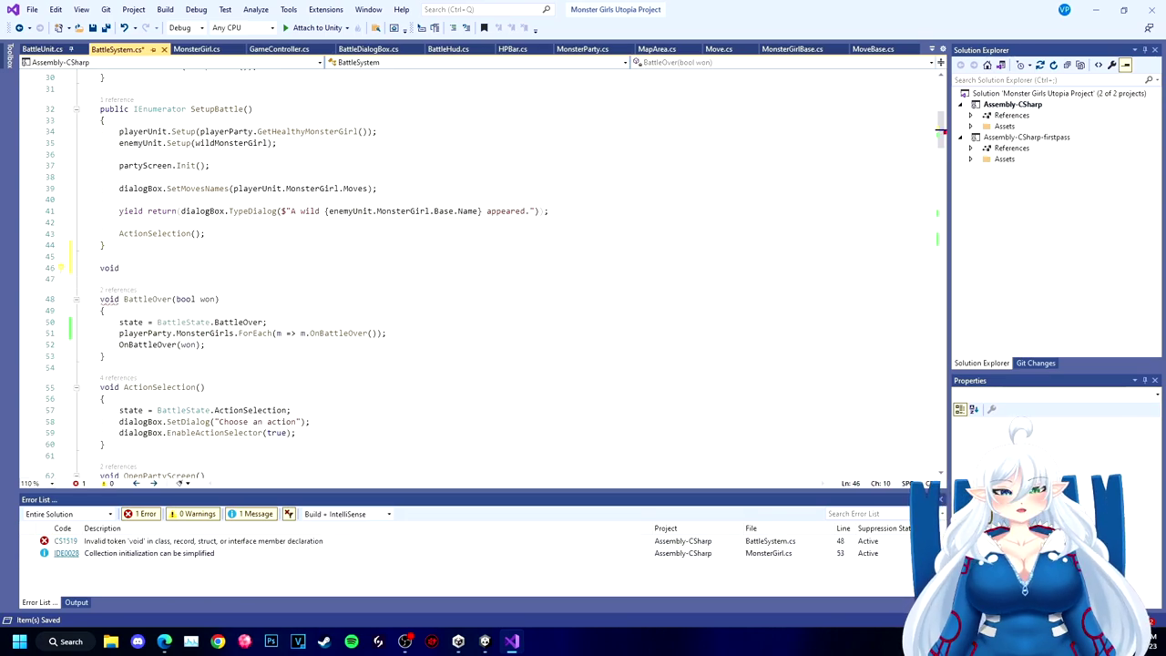
type("Choose")
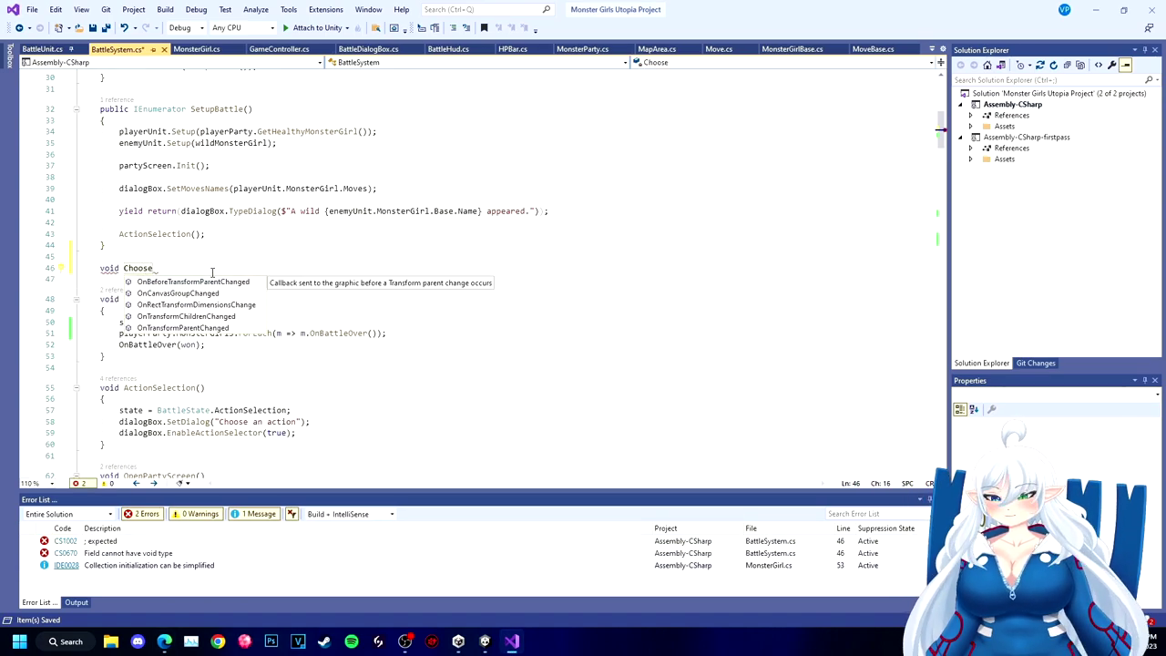
type("FirstTurn()")
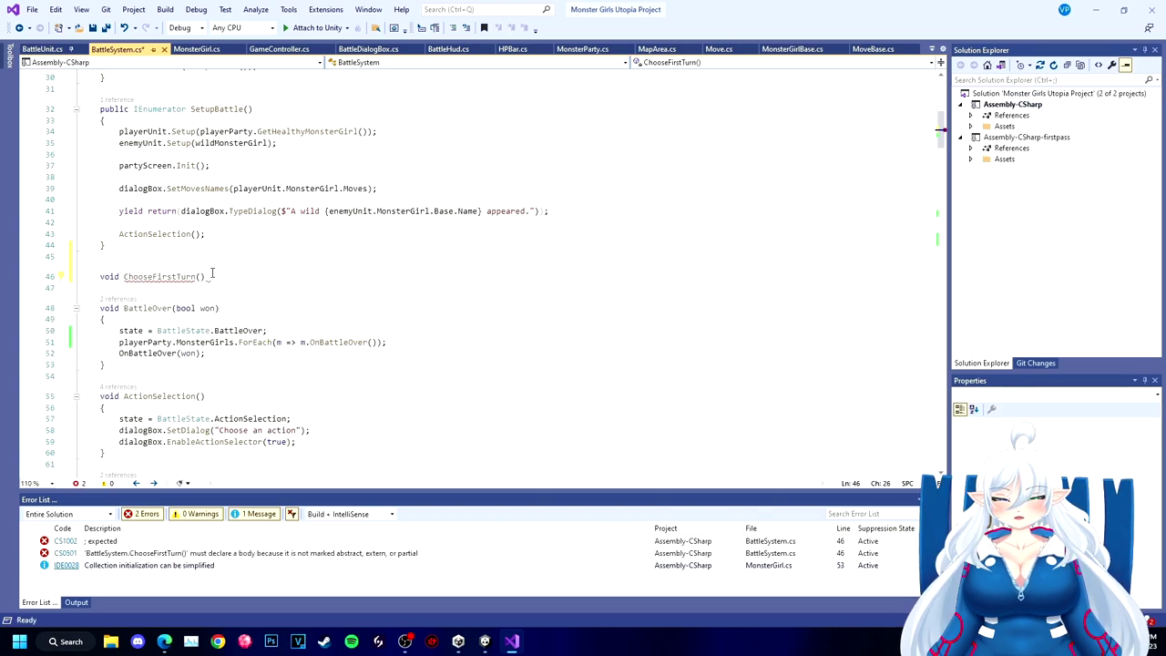
type(";")
key("Return")
type("{")
key("Return")
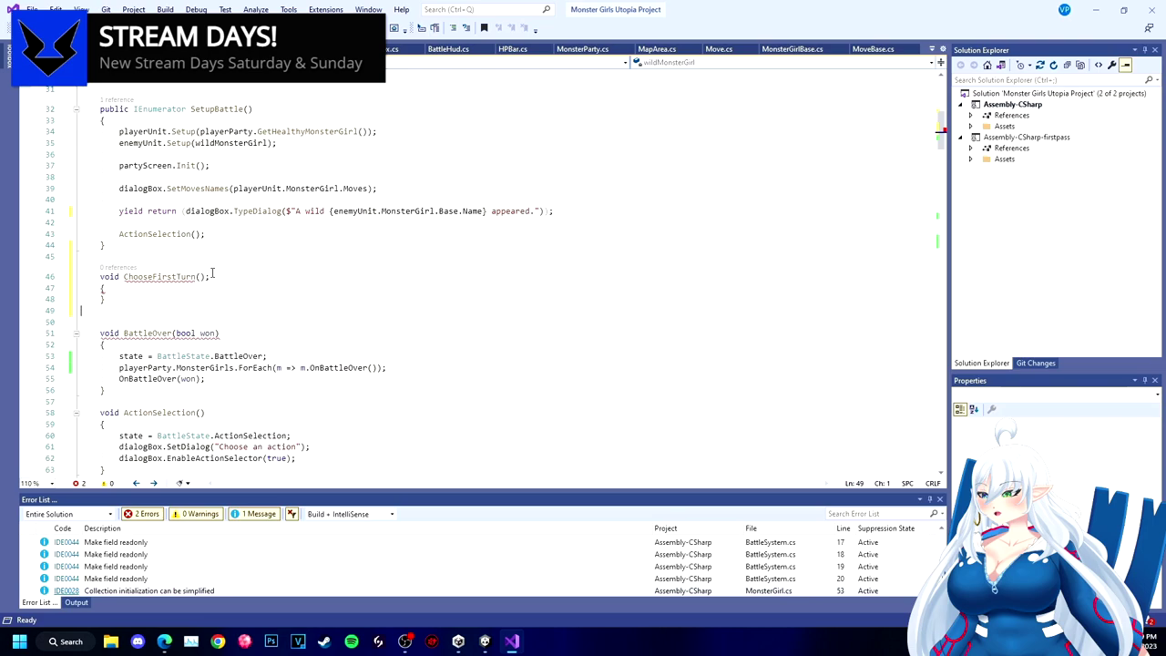
key("BackSpace")
key("BackSpace")
key("BackSpace")
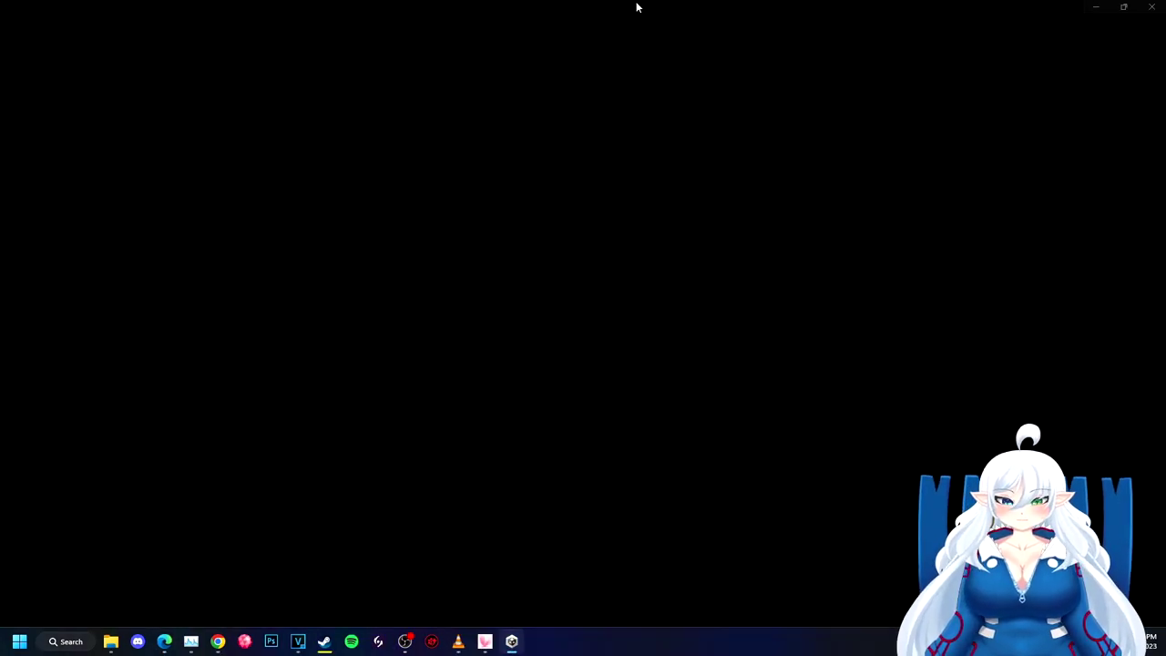
left_click(1123, 6)
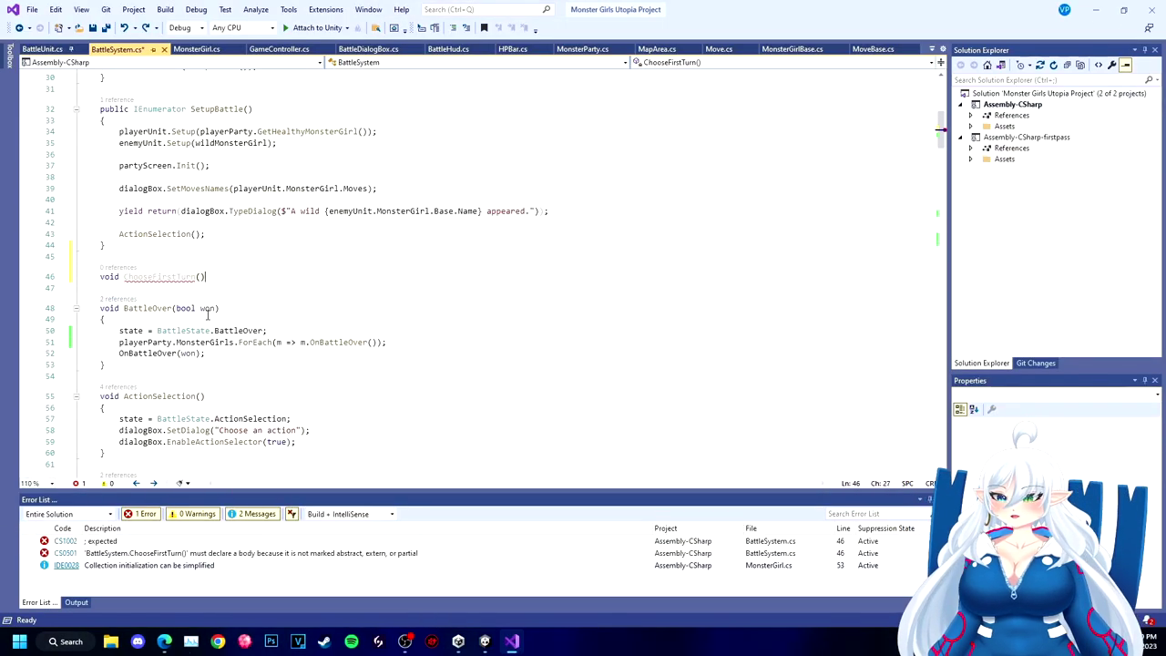
Step: Make ChooseFirstTurn call ActionSelection() if the player is faster, else StartCoroutine(EnemyMove()), and save
type("if")
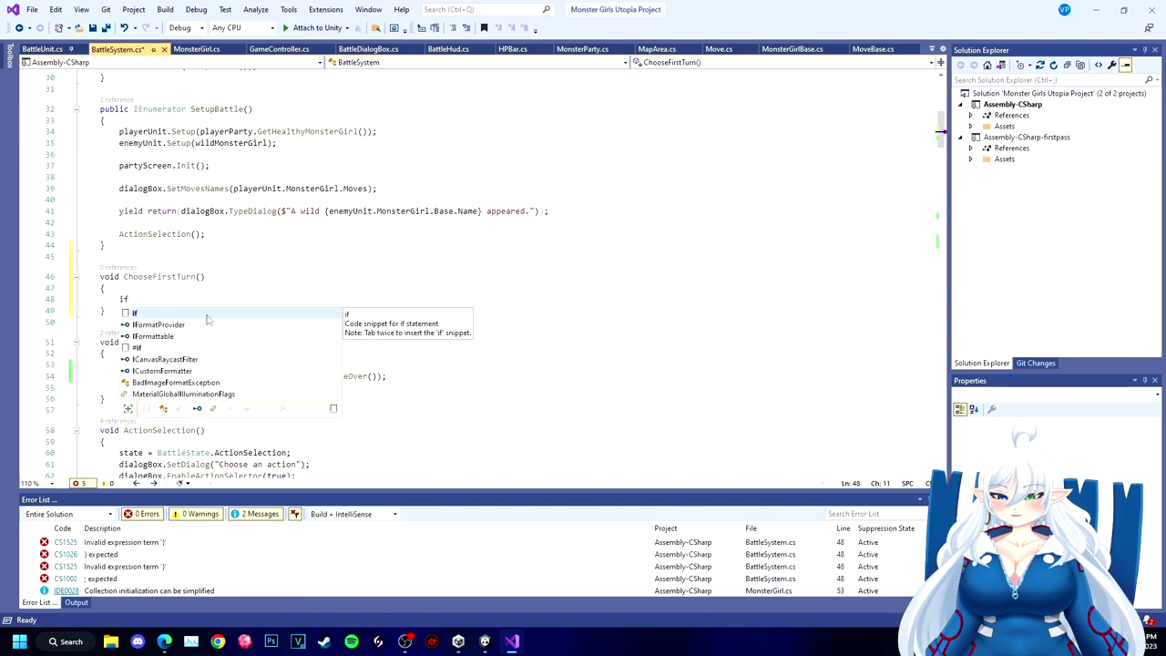
type(" (playerUnit.MonsterGirl.Speed >=")
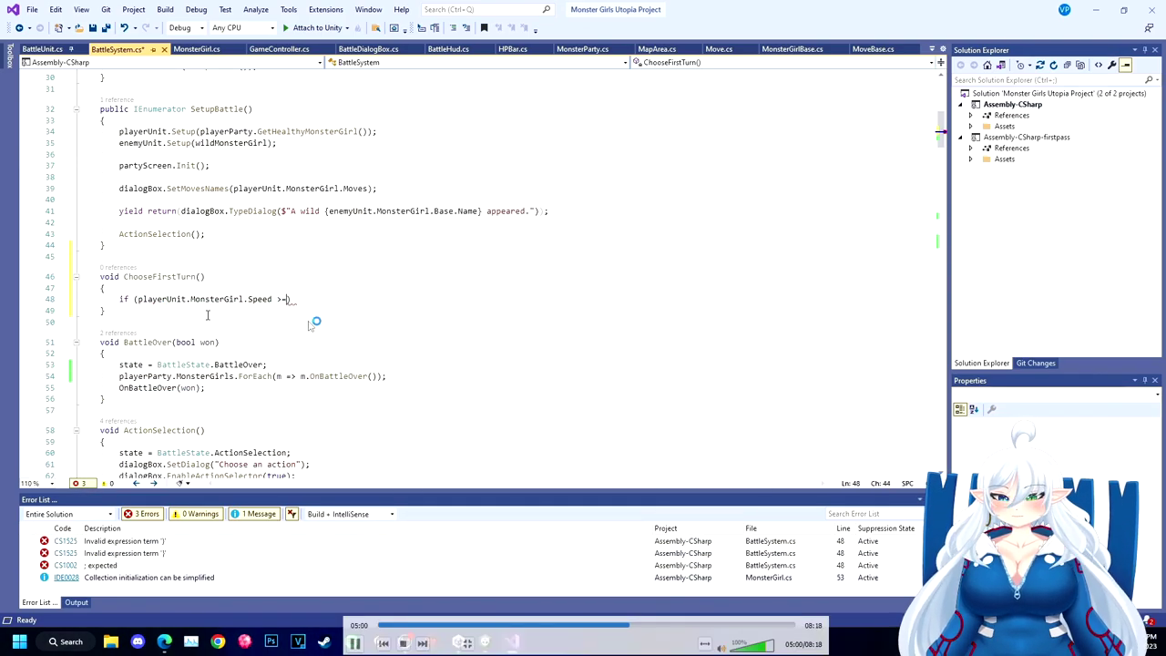
type("enemyUnit.MonsterGirl.")
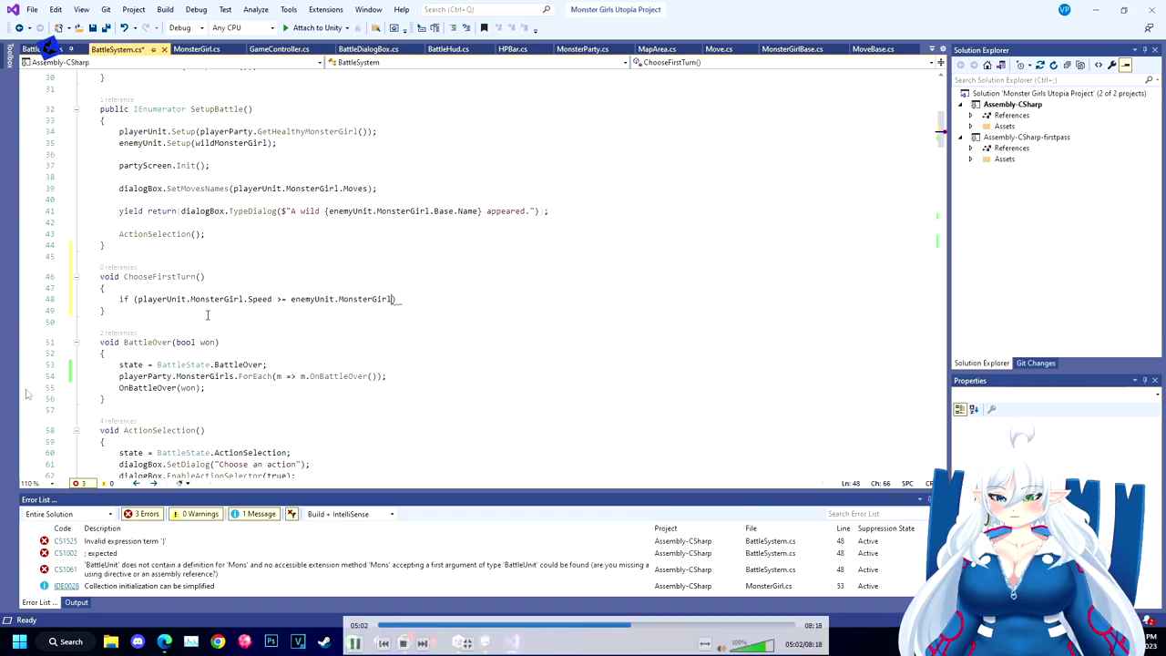
type("Sppe)")
key("Return")
type("ActionSelection()")
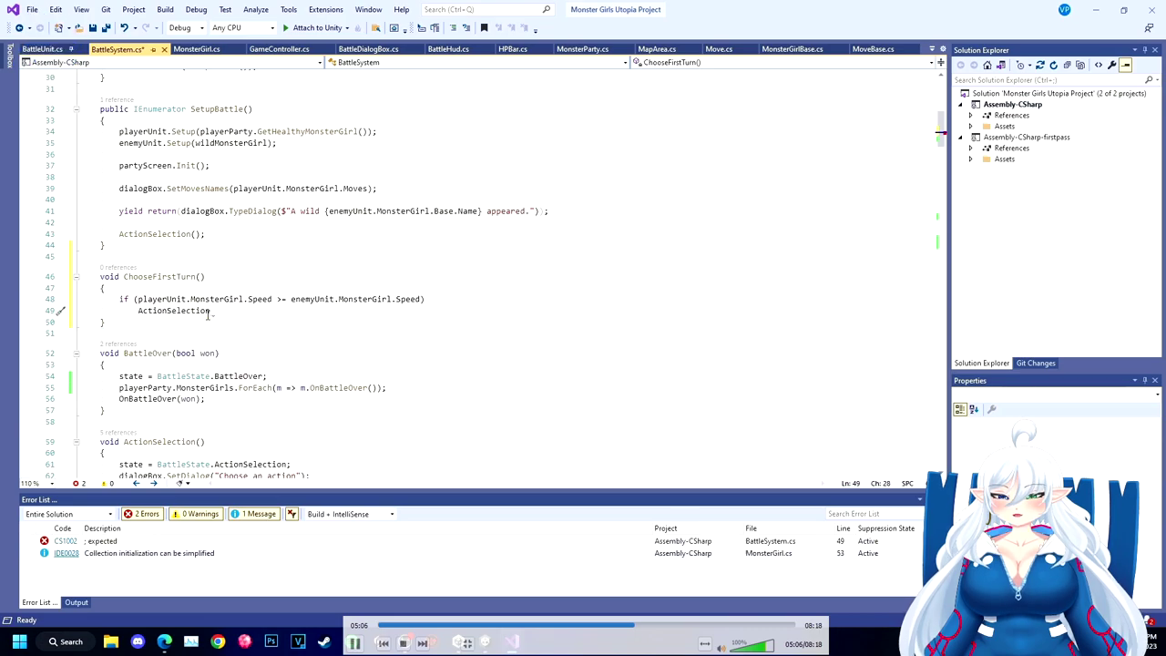
type(";")
key("Return")
type("else")
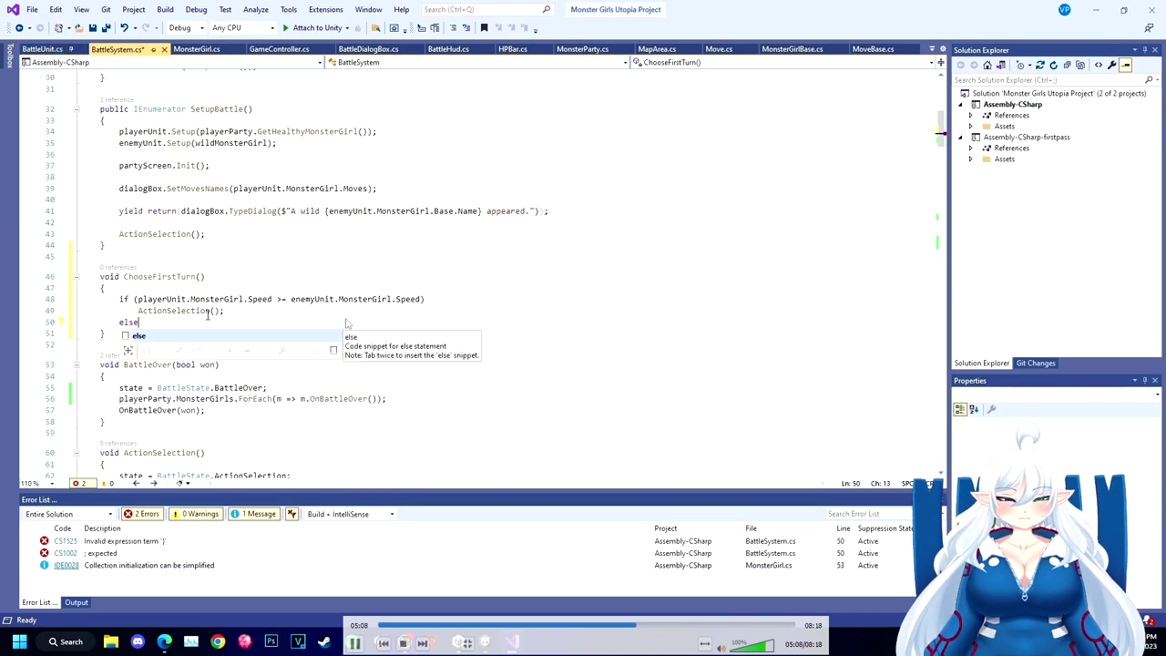
key("Return")
type("Start")
key("Tab")
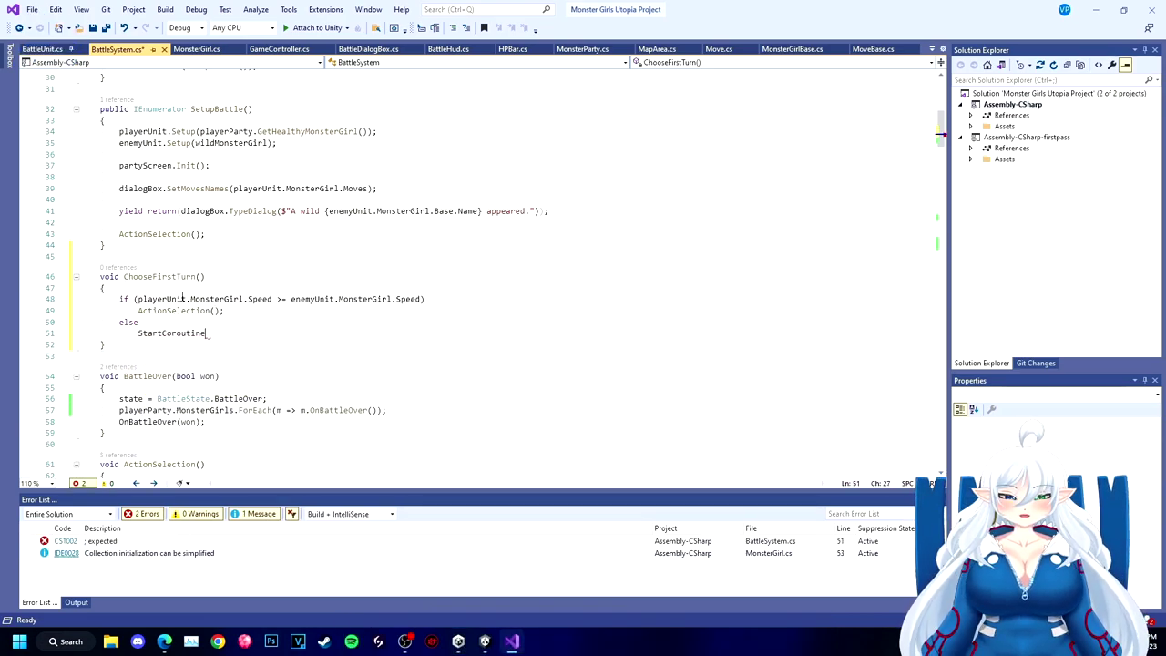
type("(Enem")
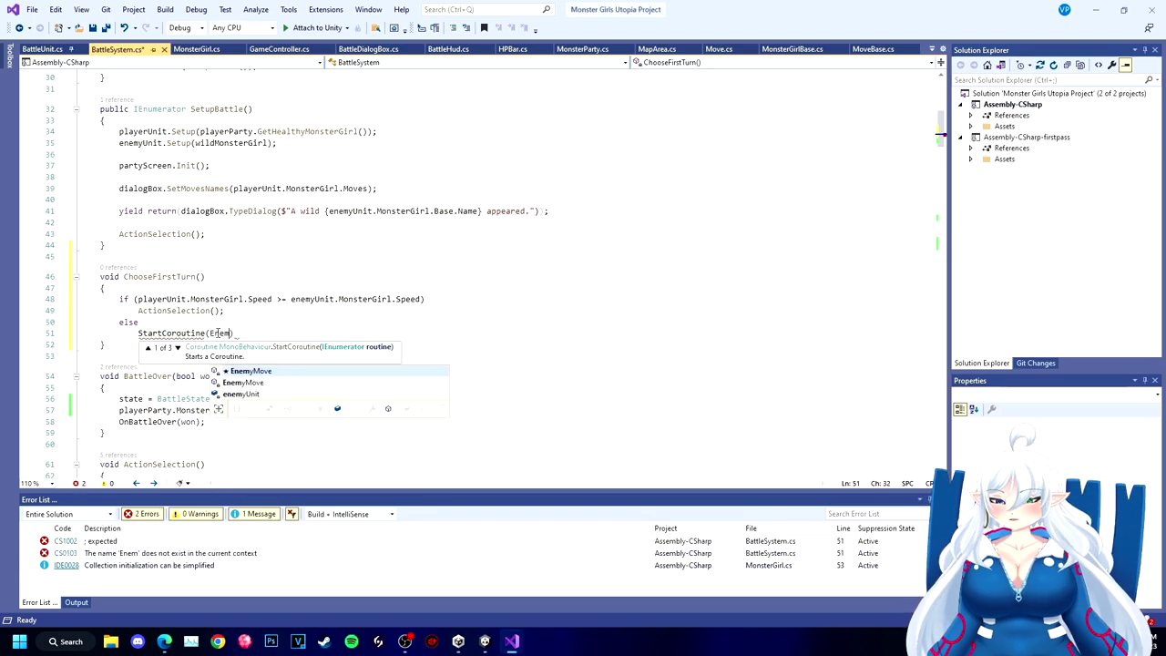
type("yMove")
key("alt+Tab")
key("alt+Tab")
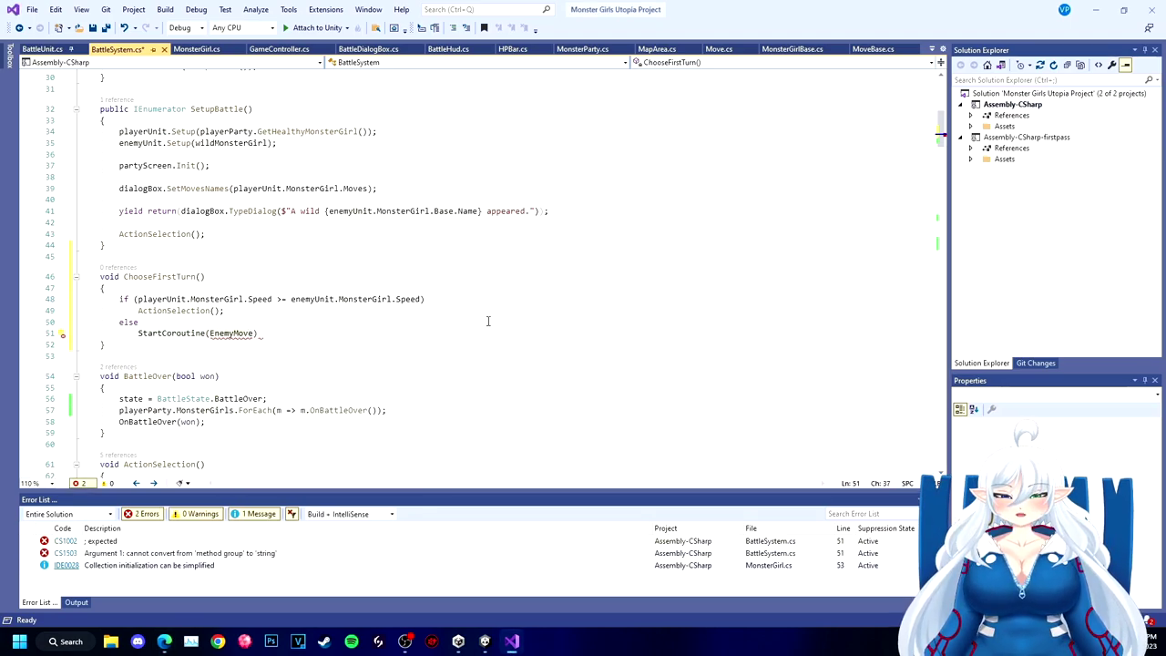
type("());")
key("ctrl+s")
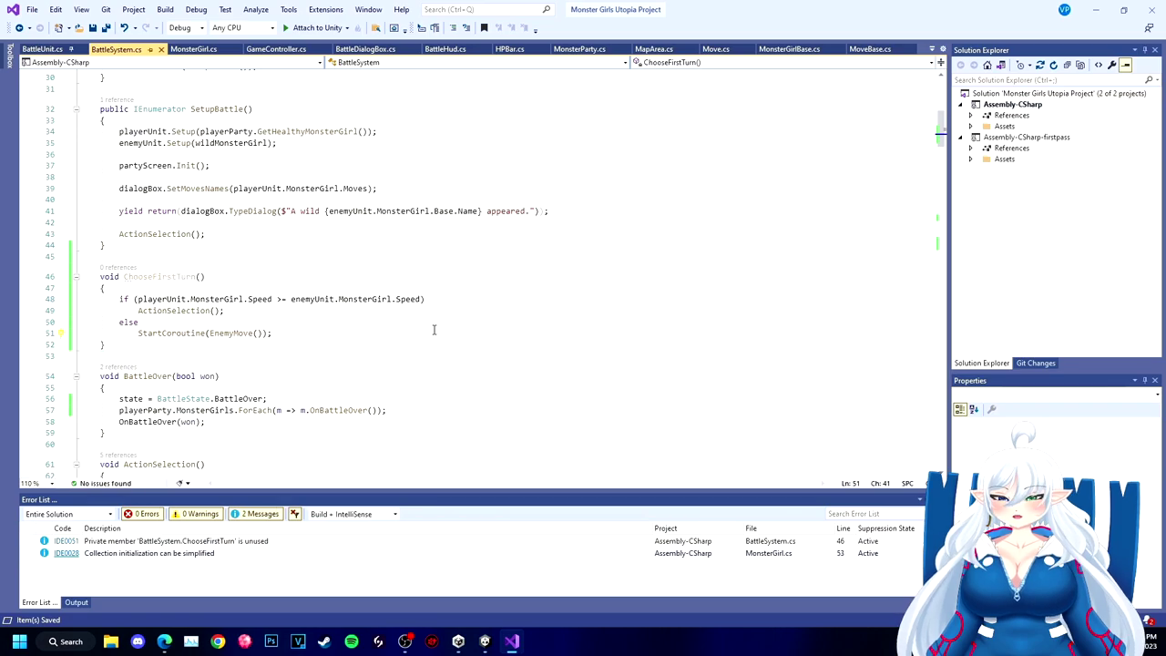
Step: Replace SetupBattle's ActionSelection() call with ChooseFirstTurn() and save the script
key("alt+Tab")
double_click(151, 234)
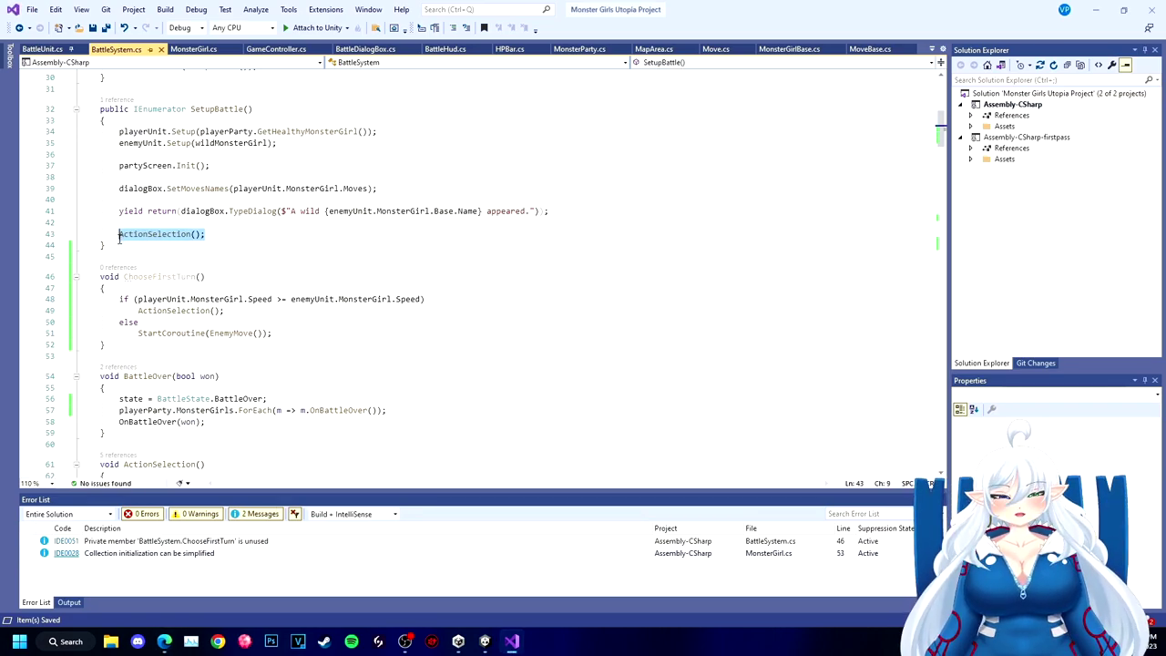
type("Choose")
key("Tab")
key("ctrl+s")
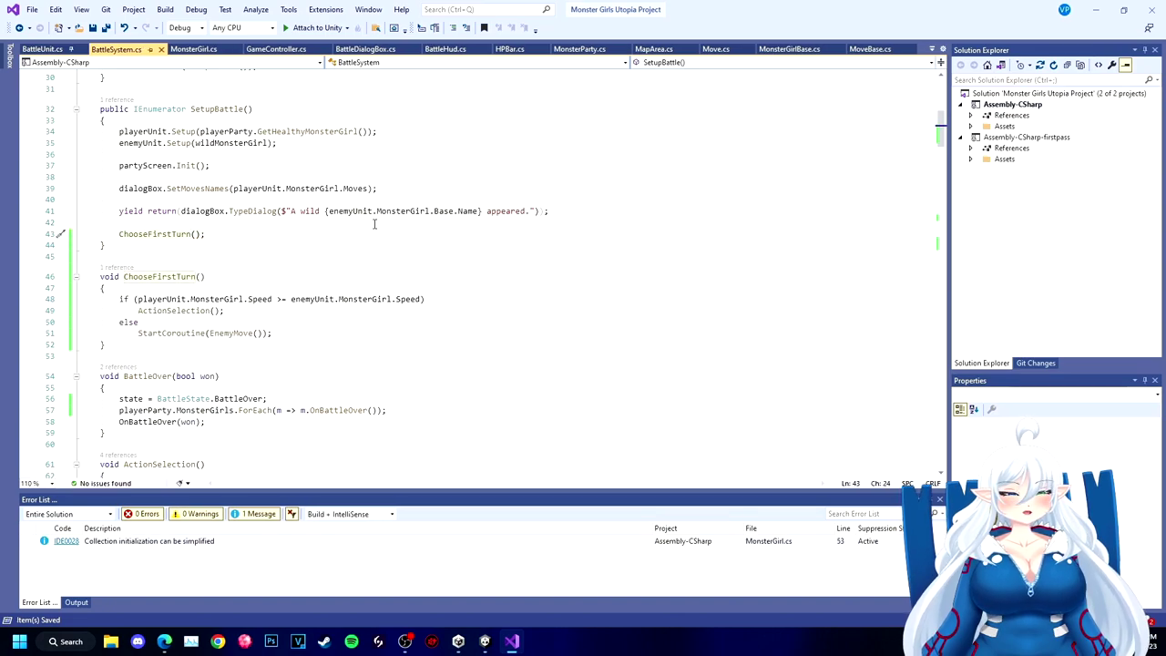
scroll(187, 337, "down", 20)
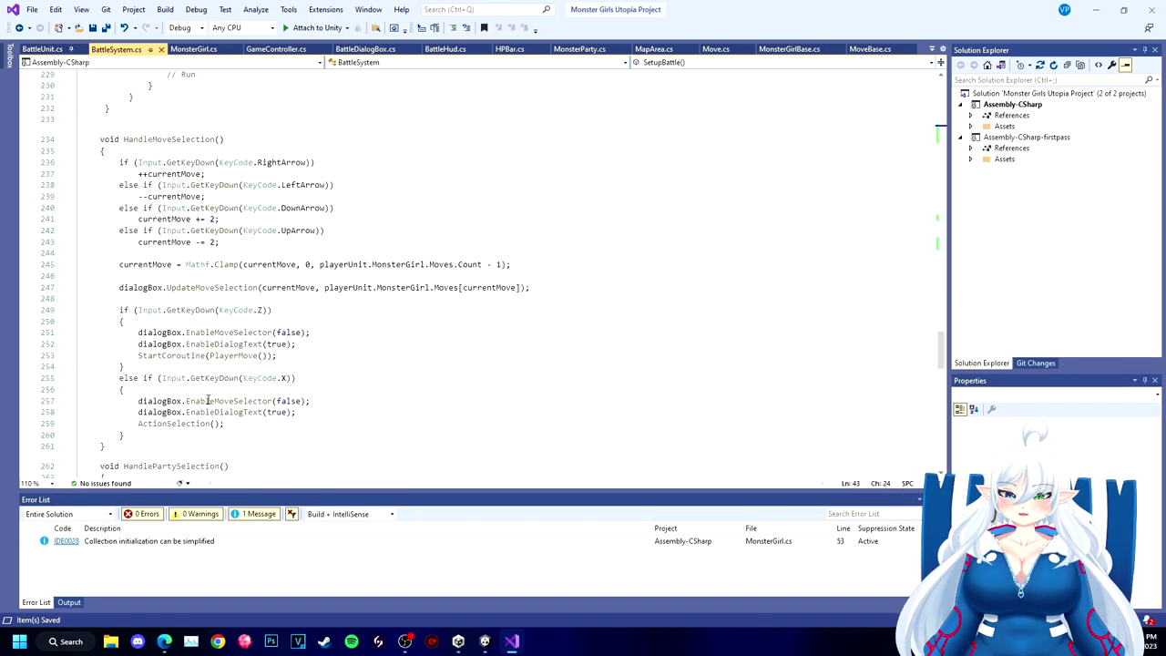
Step: Add bool CntMd = true; to SwitchMonsterGirl and begin an if on currentMonsterGirlDefeated
scroll(209, 399, "down", 20)
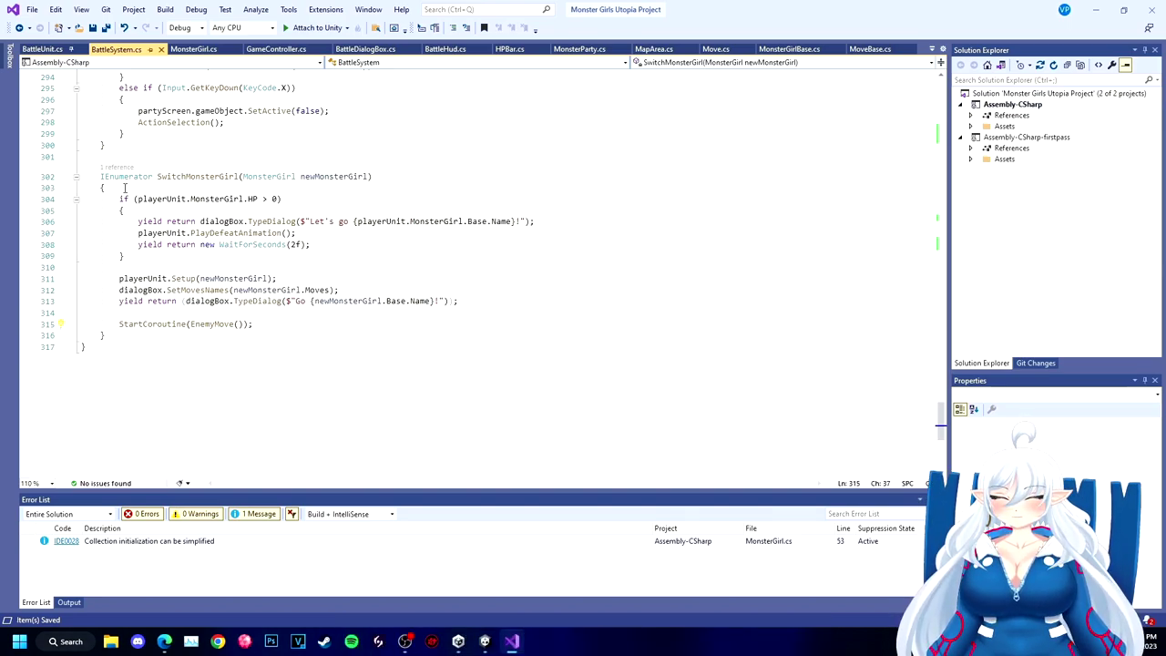
key("Return")
type("bool")
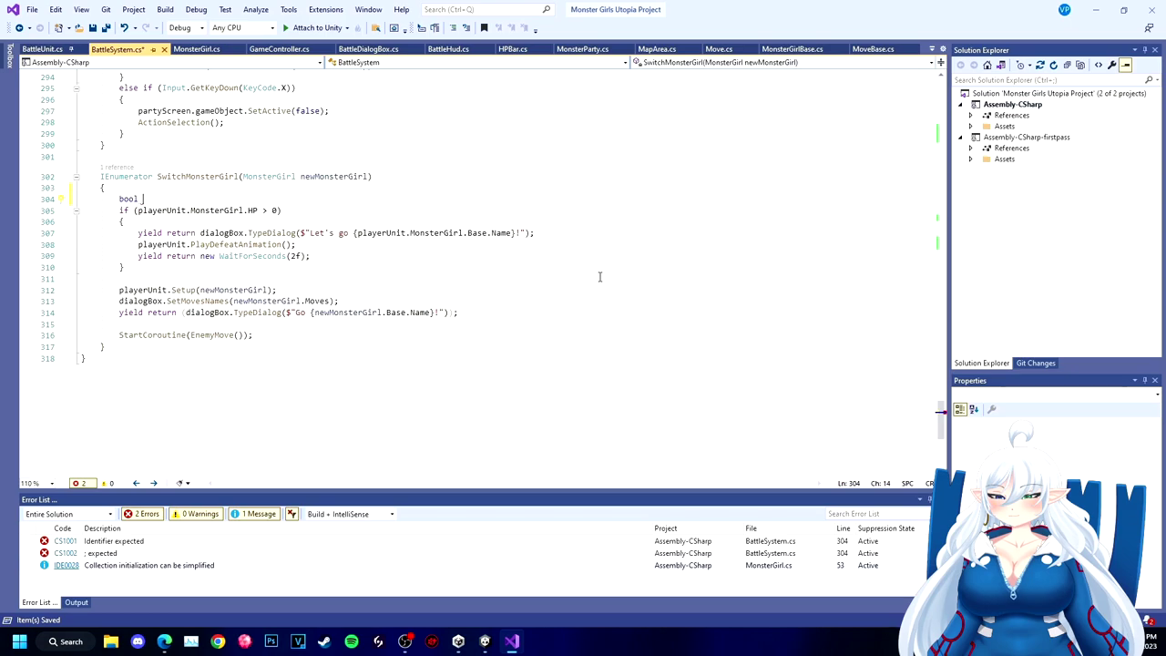
type(" CntMonster")
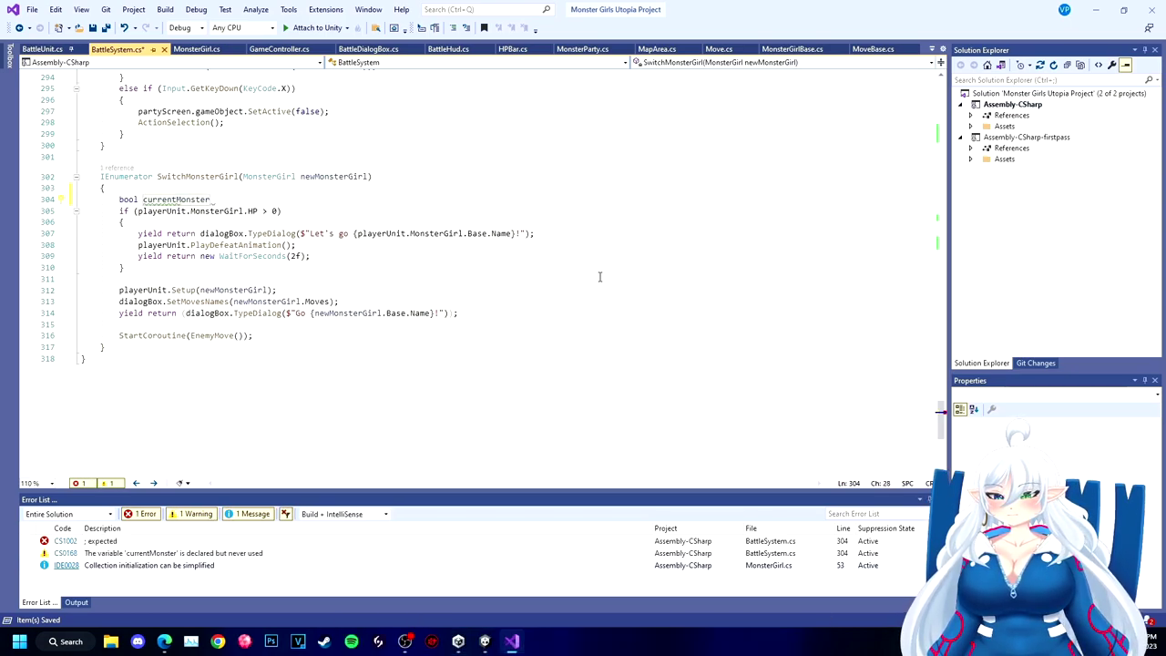
type("d = true;")
key("alt+Tab")
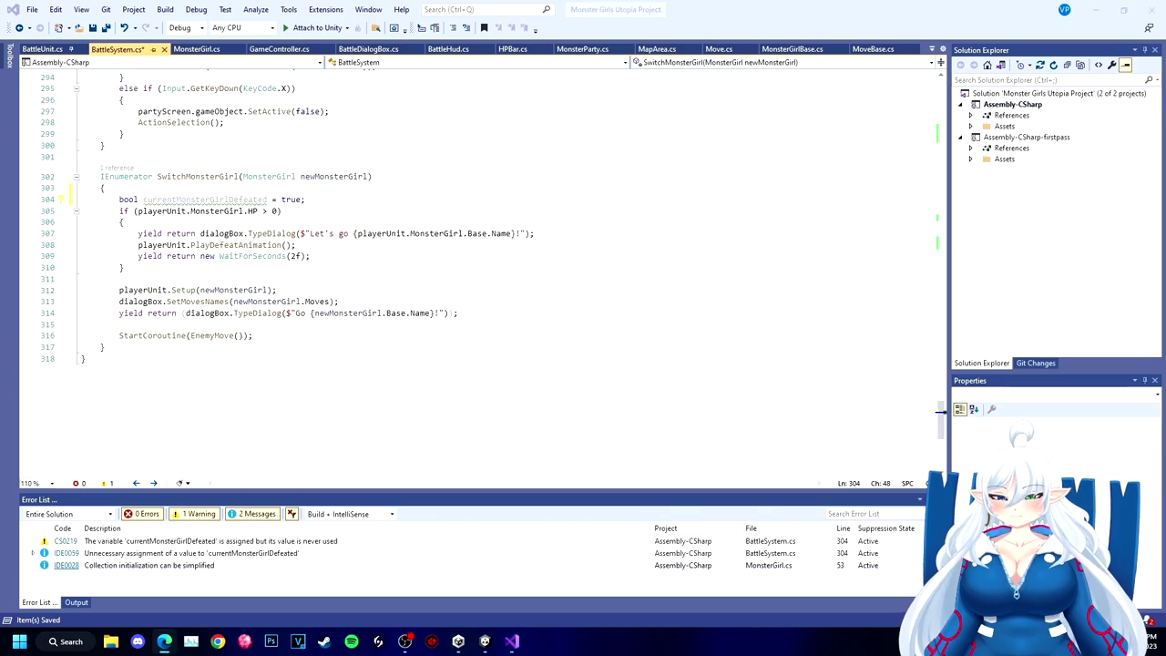
left_click(464, 316)
key("Return")
key("Return")
type("if (curr")
key("Tab")
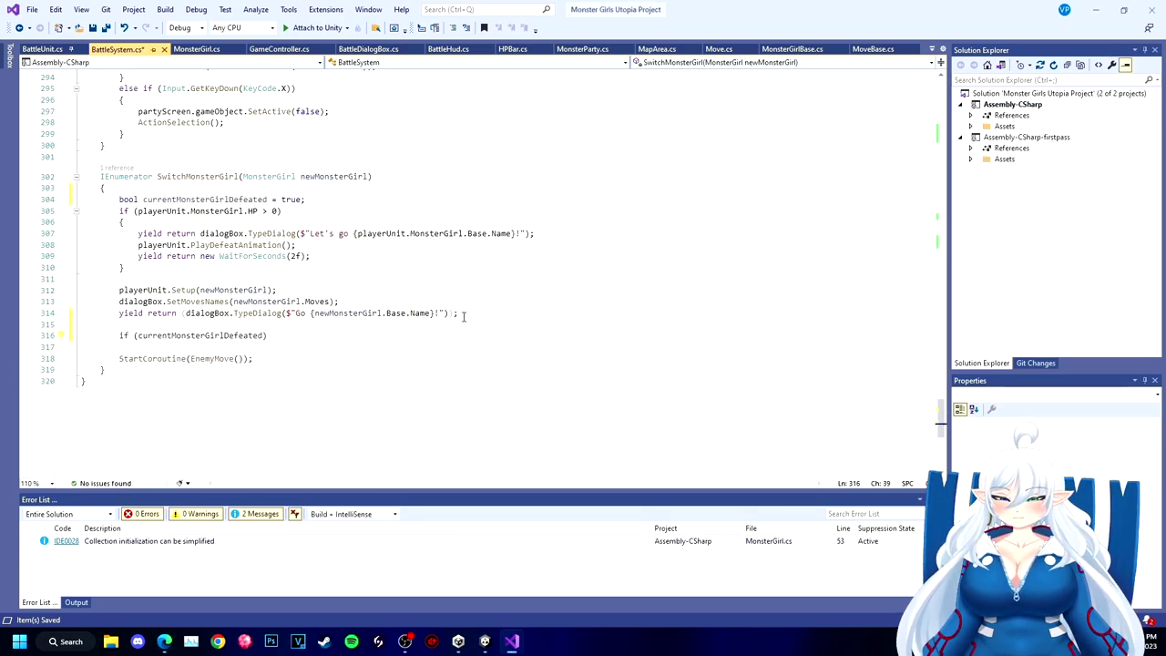
Step: Have that if call ChooseFirstTurn(), with the EnemyMove coroutine under else, then bring up Unity
key("alt+Tab")
key("alt+Tab")
key("Return")
type("ChooseFirstTurn")
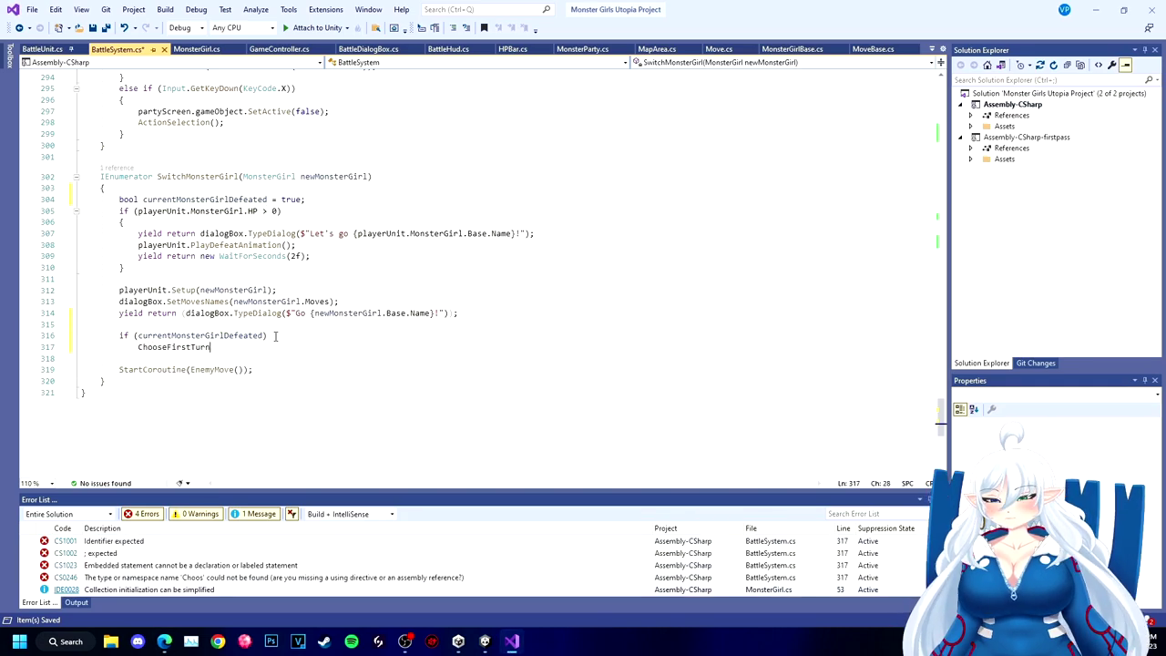
type("();")
key("Return")
type("else")
key("Escape")
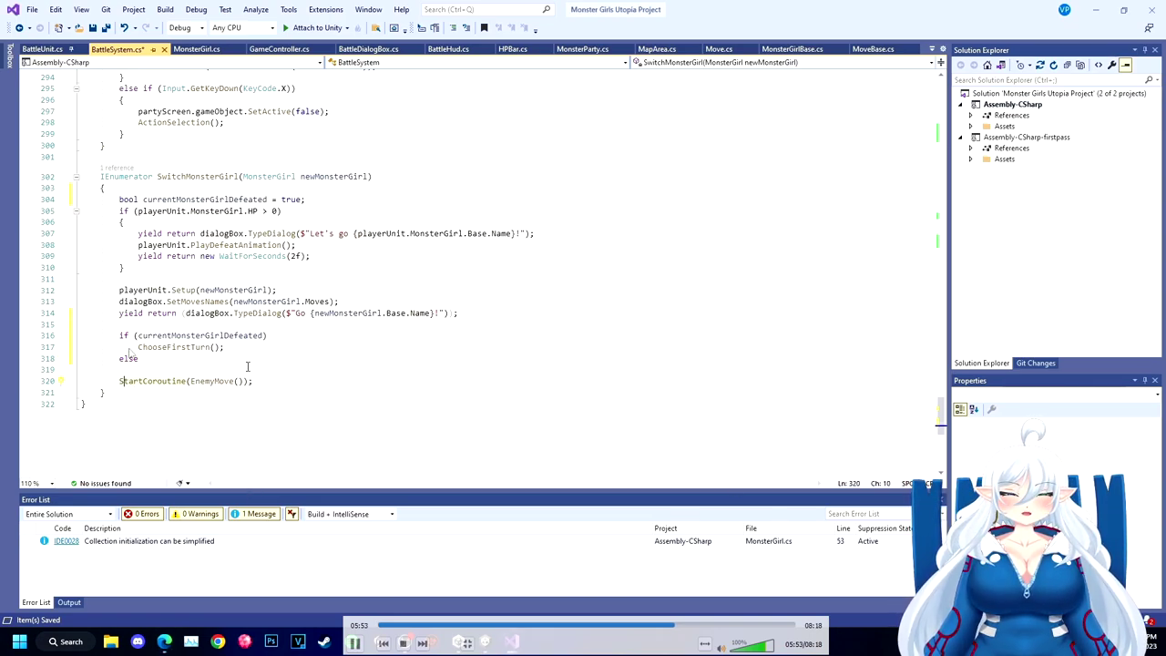
key("BackSpace")
key("Tab")
key("Tab")
key("Tab")
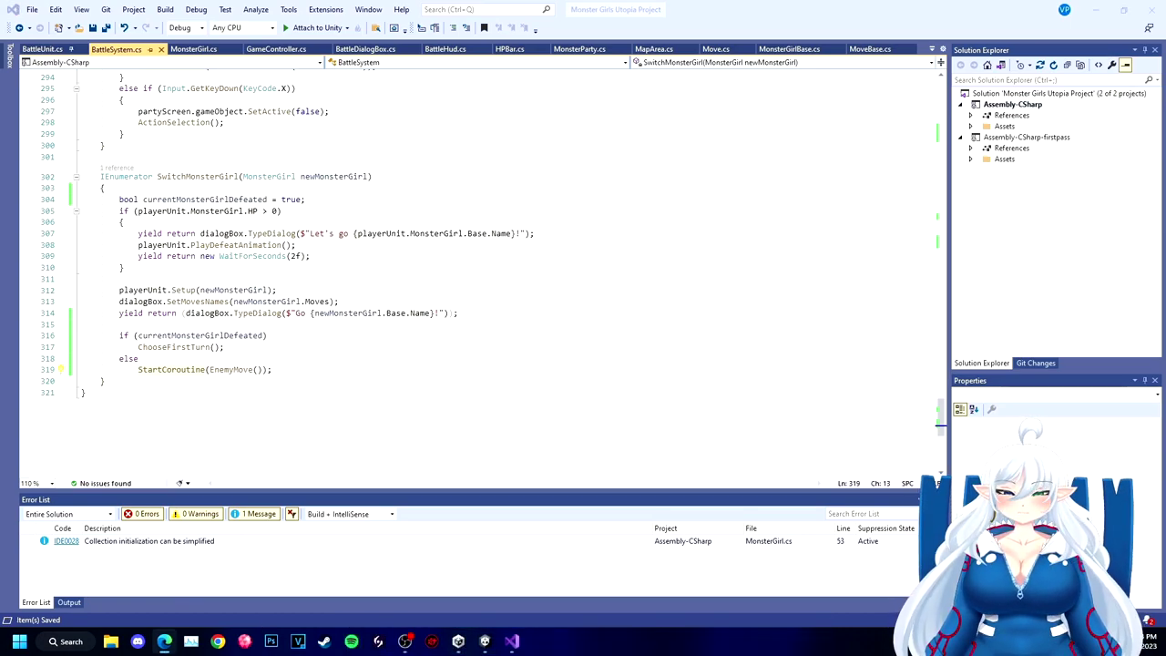
left_click(485, 641)
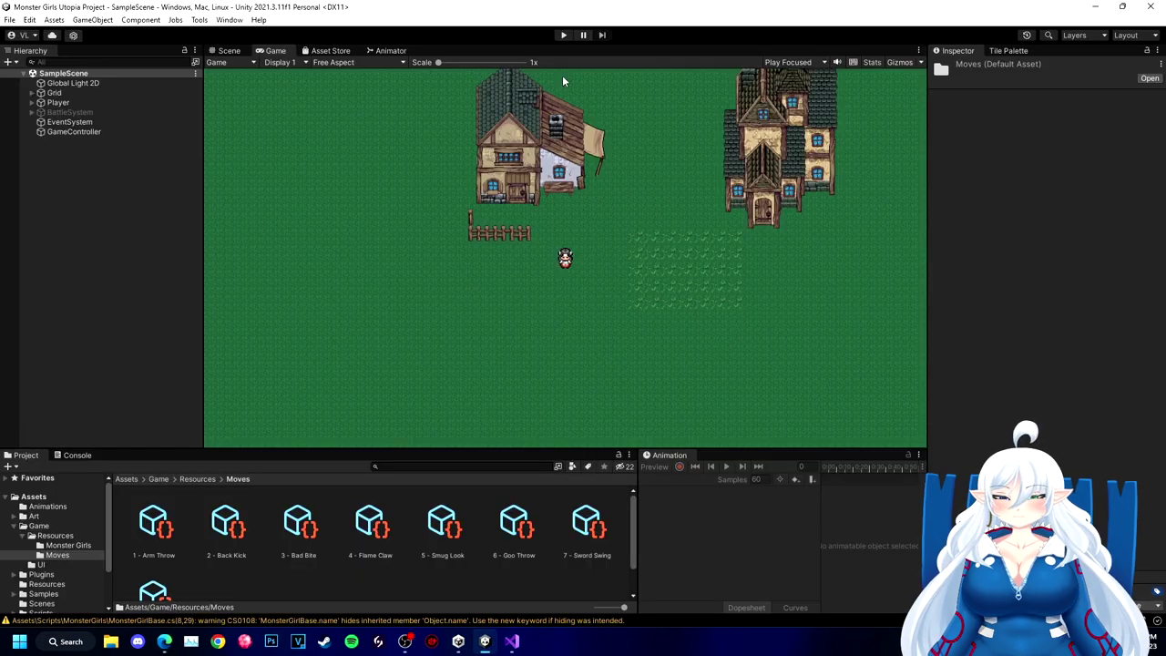
Step: Walk into the tall grass to trigger a wild battle and send out Taiju Lvl 5
key("Right")
key("Down")
key("Left")
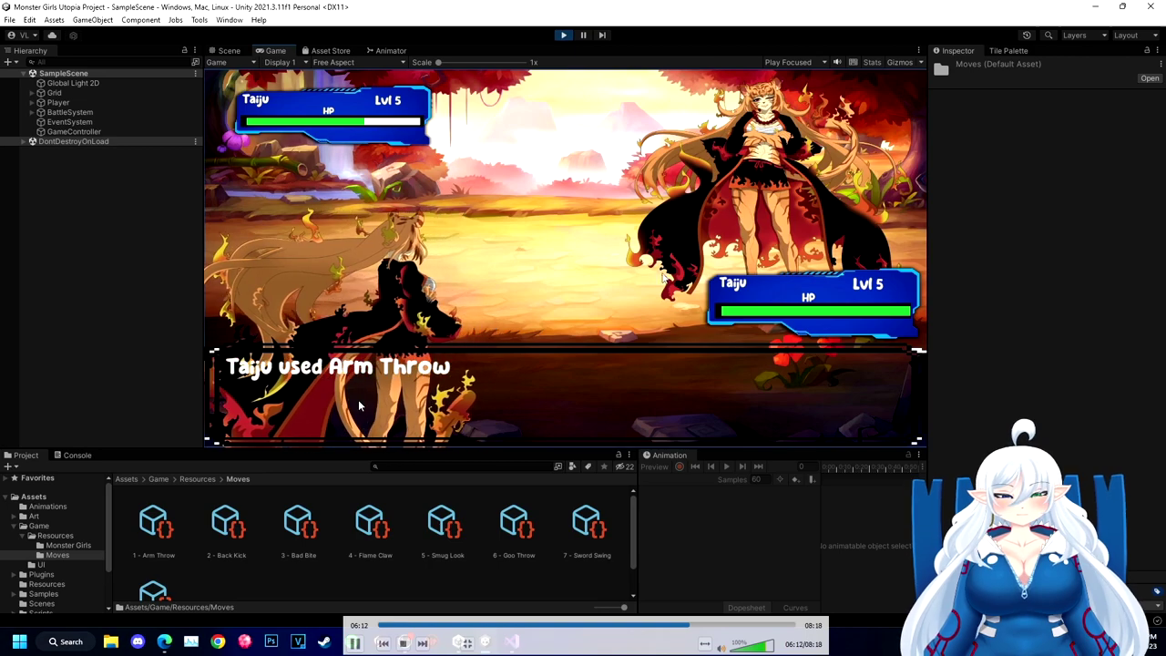
key("z")
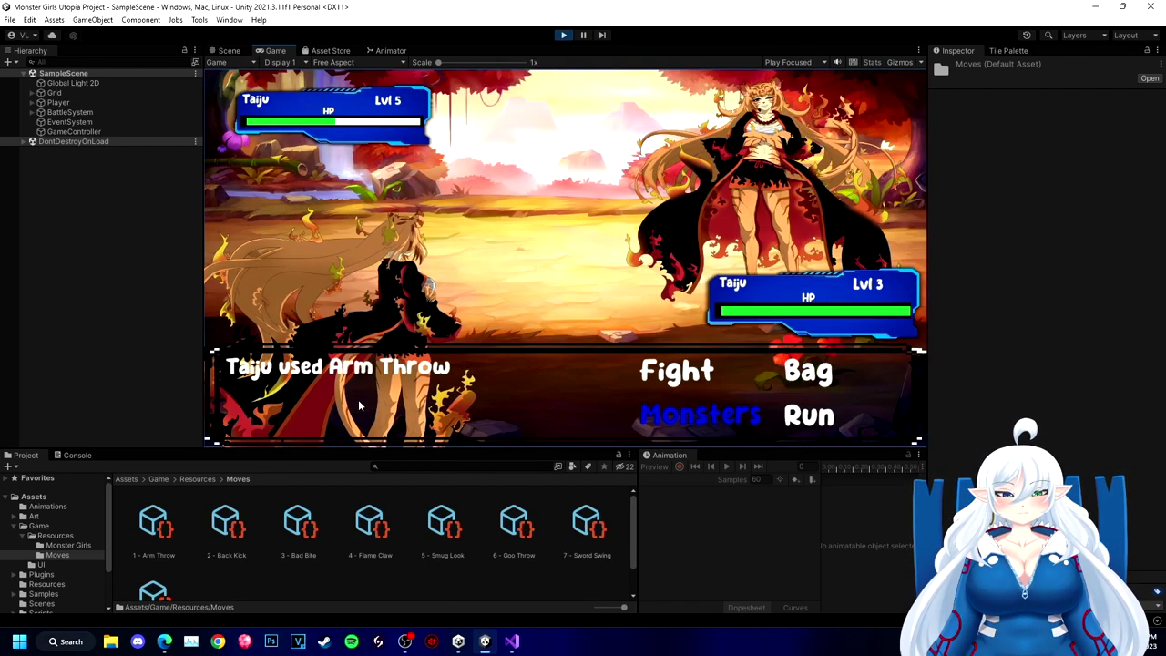
Step: Step through the battle actions to open the Fight move list, then return to Visual Studio
key("Up")
key("Down")
key("Right")
key("Up")
key("Left")
key("Right")
key("Left")
key("z")
key("z")
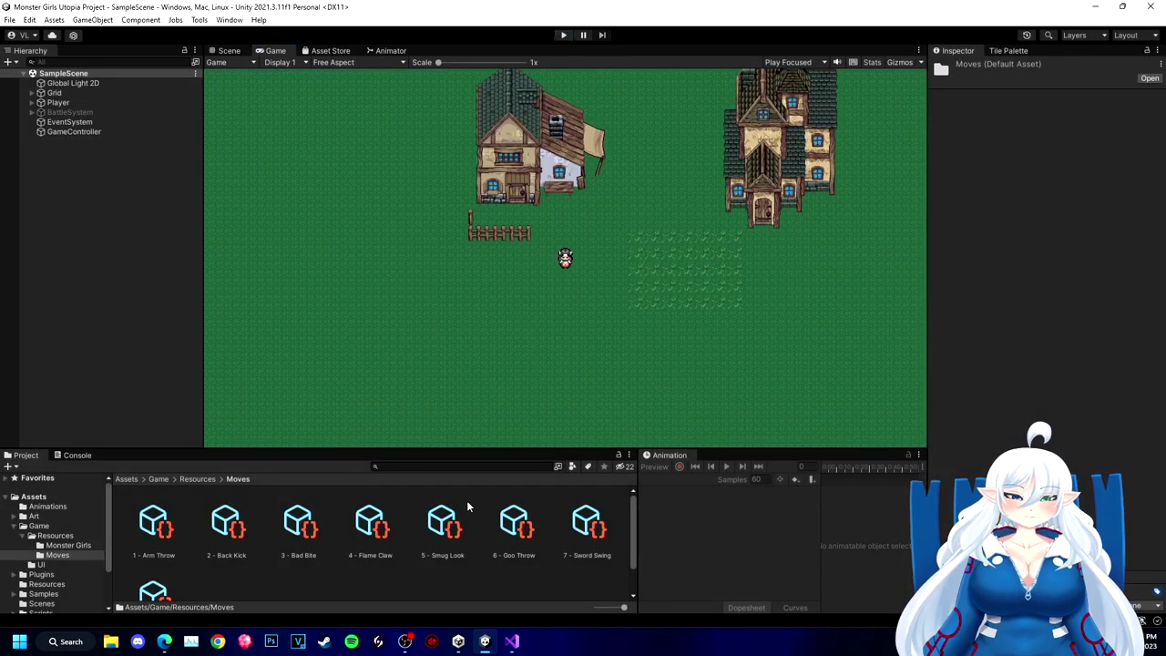
left_click(512, 641)
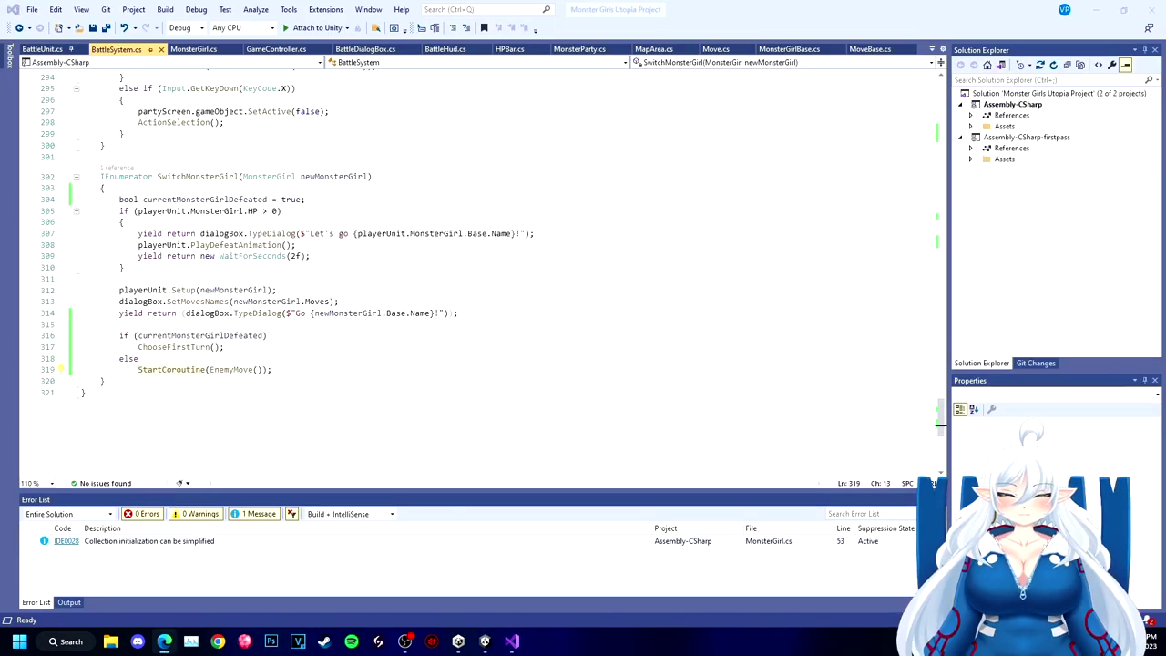
Step: Locate the boosts and status-change block inside RunMove
scroll(511, 314, "up", 15)
scroll(378, 271, "up", 15)
scroll(364, 282, "up", 15)
scroll(363, 281, "up", 12)
scroll(367, 310, "up", 18)
scroll(366, 314, "up", 14)
scroll(369, 323, "down", 17)
scroll(369, 322, "down", 20)
scroll(364, 320, "up", 10)
scroll(364, 320, "up", 20)
scroll(367, 325, "up", 6)
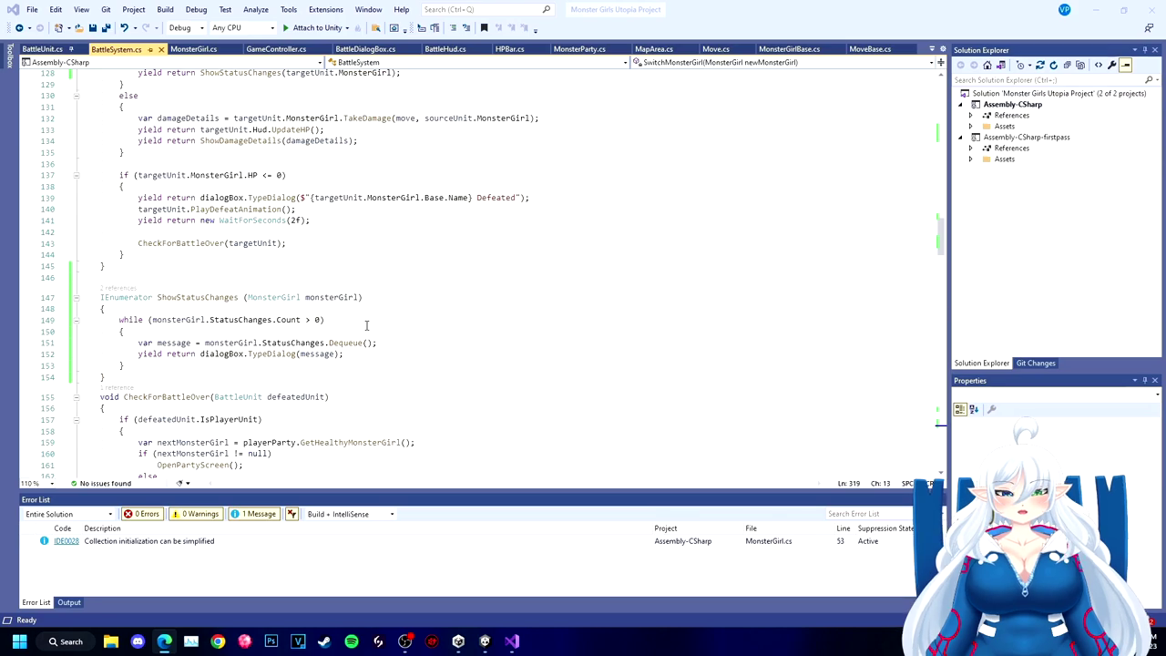
scroll(366, 325, "up", 4)
scroll(374, 305, "up", 2)
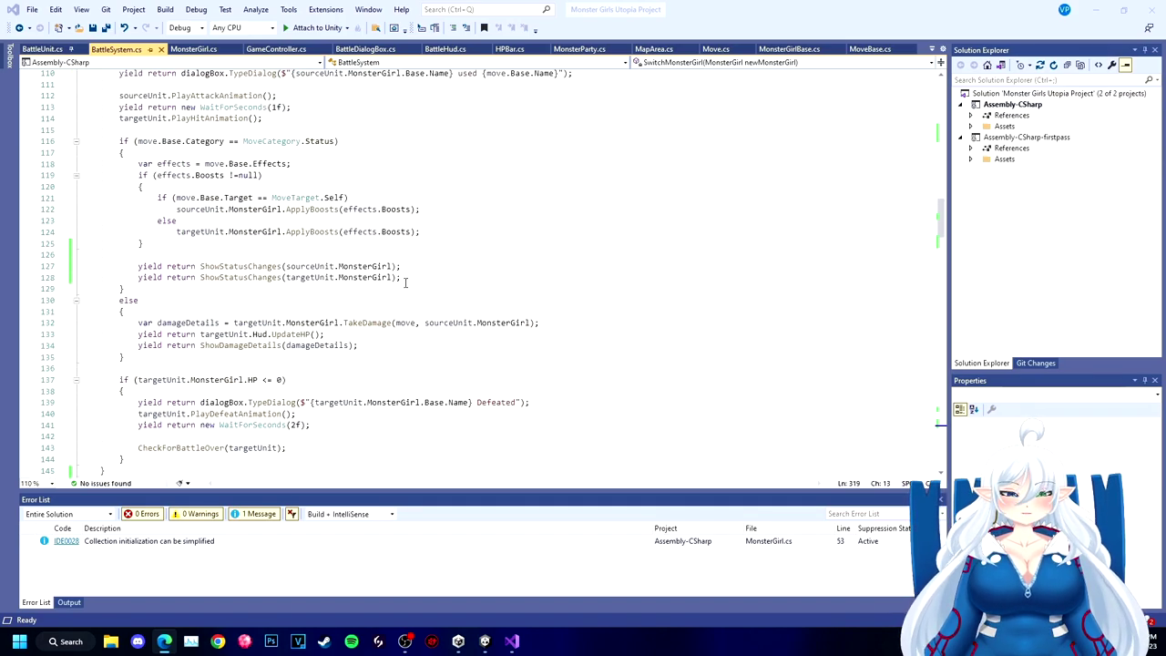
left_click_drag(405, 279, 138, 163)
left_click(138, 163)
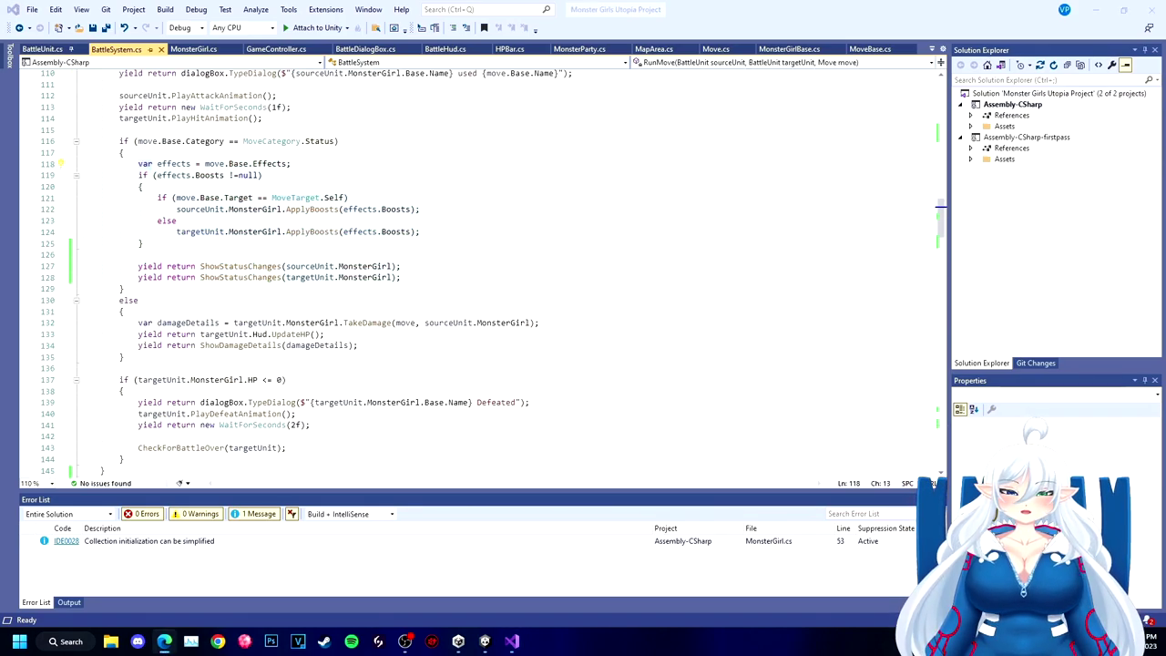
Step: Below RunMove, declare IEnumerator RuneMoveEffects(Move move, MonsterGirl source, MonsterGirl target)
scroll(296, 389, "down", 3)
left_click(127, 357)
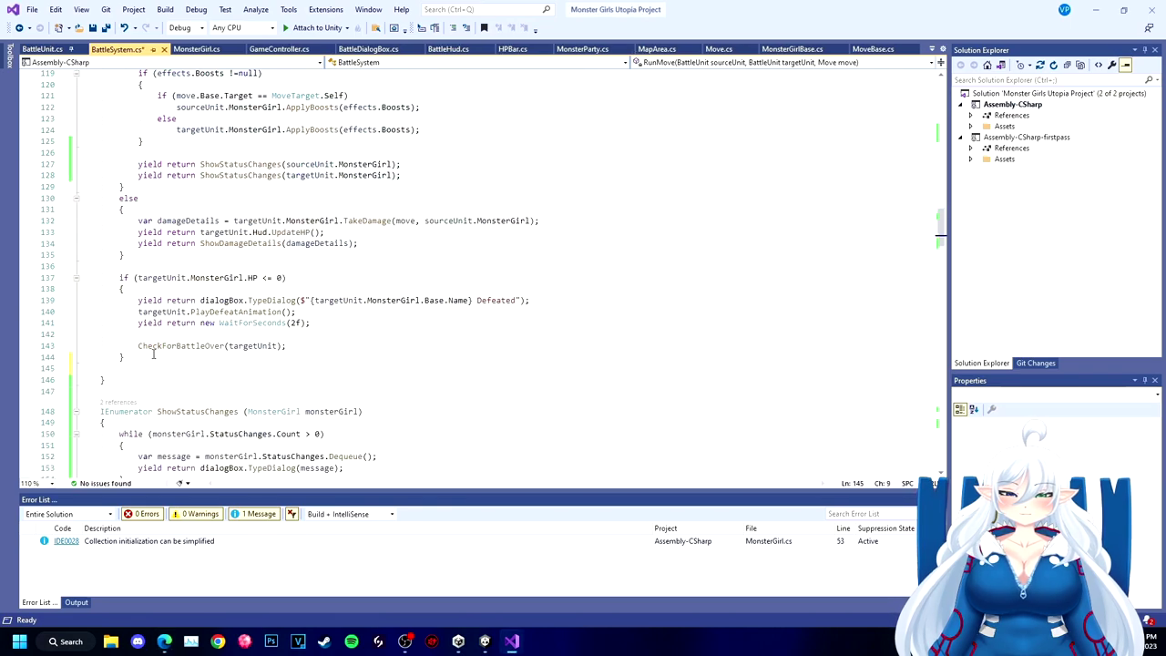
left_click(118, 369)
key("Return")
key("Return")
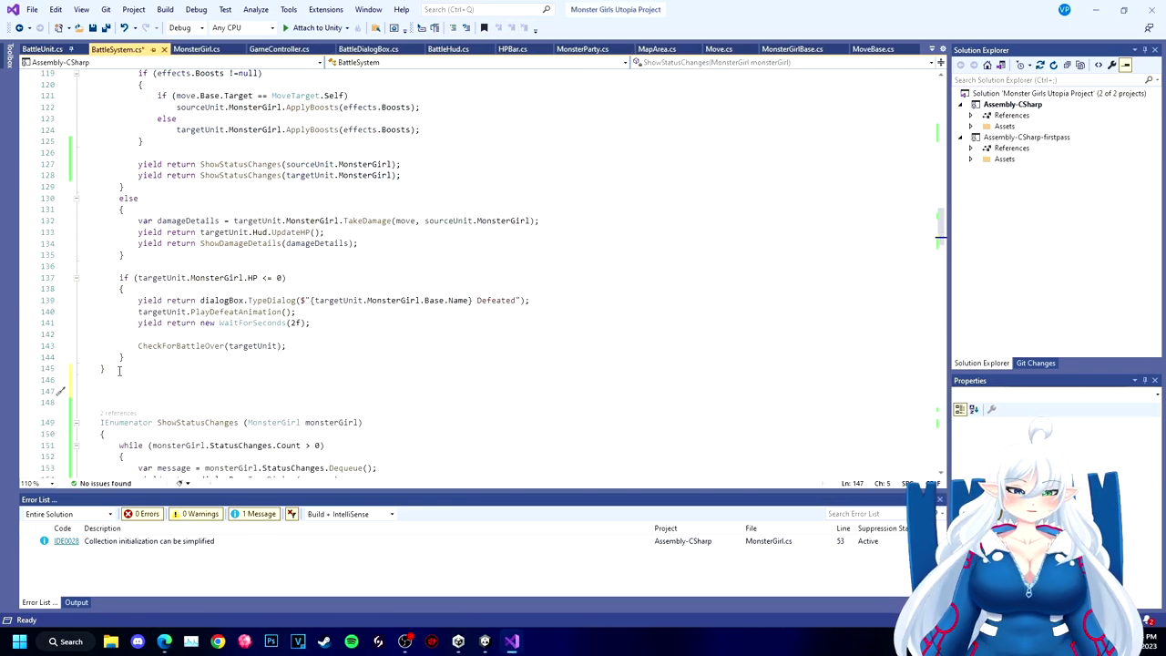
type("IEn")
key("Tab")
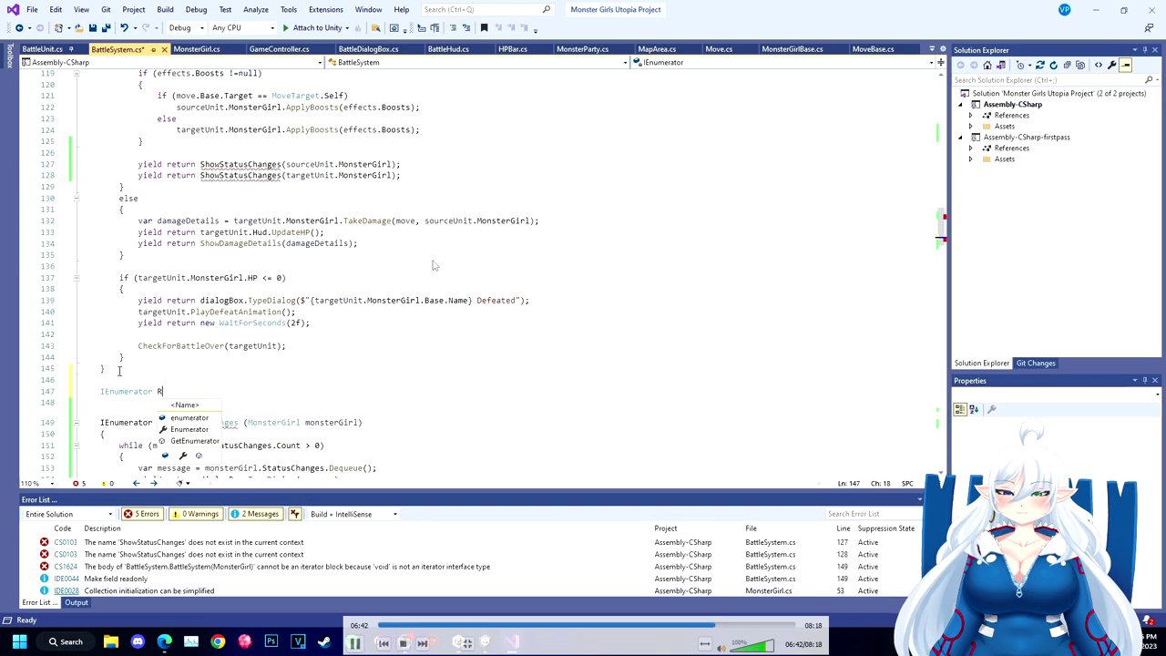
type("RuneMoveEffects()")
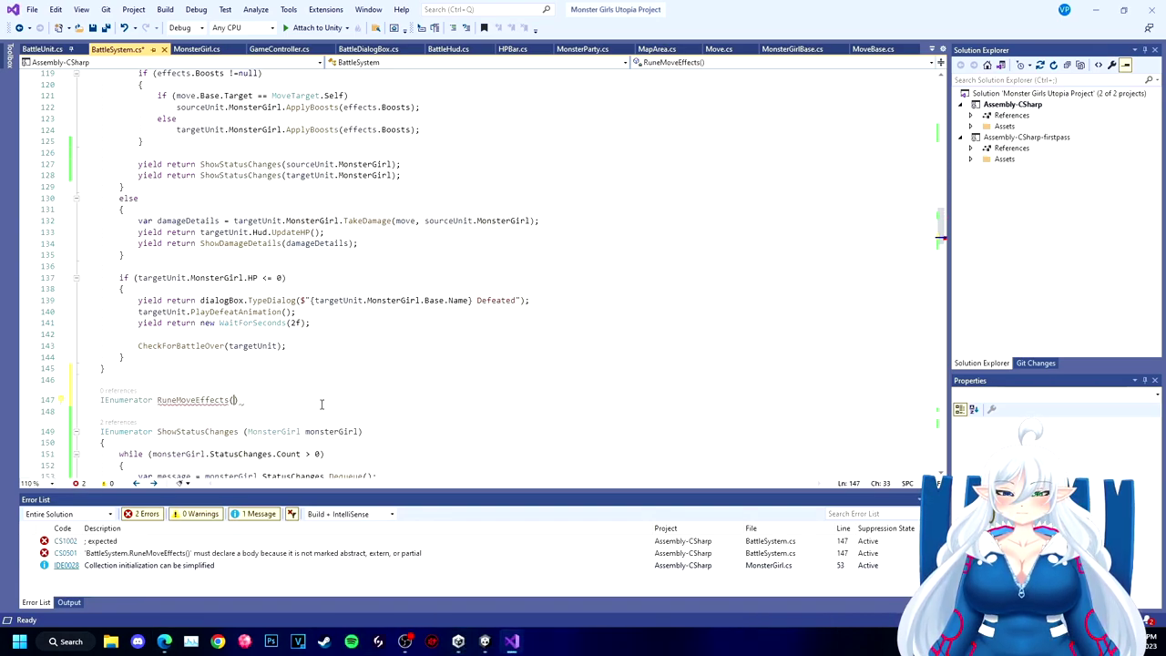
type("ove move, Mons")
key("Tab")
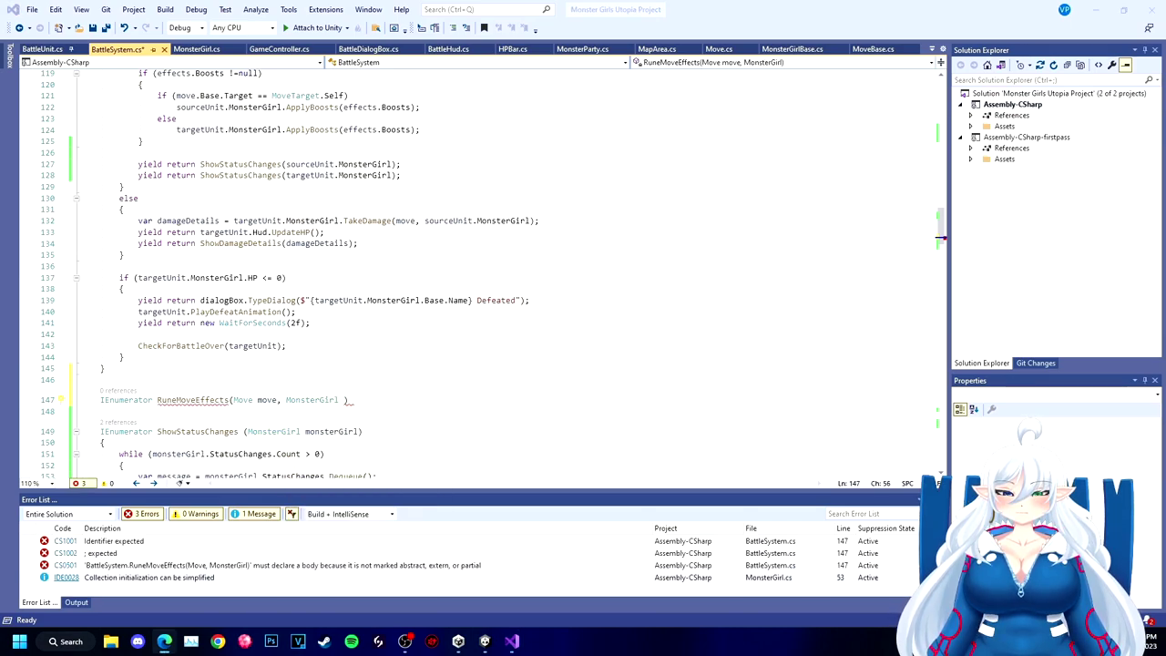
key("Left")
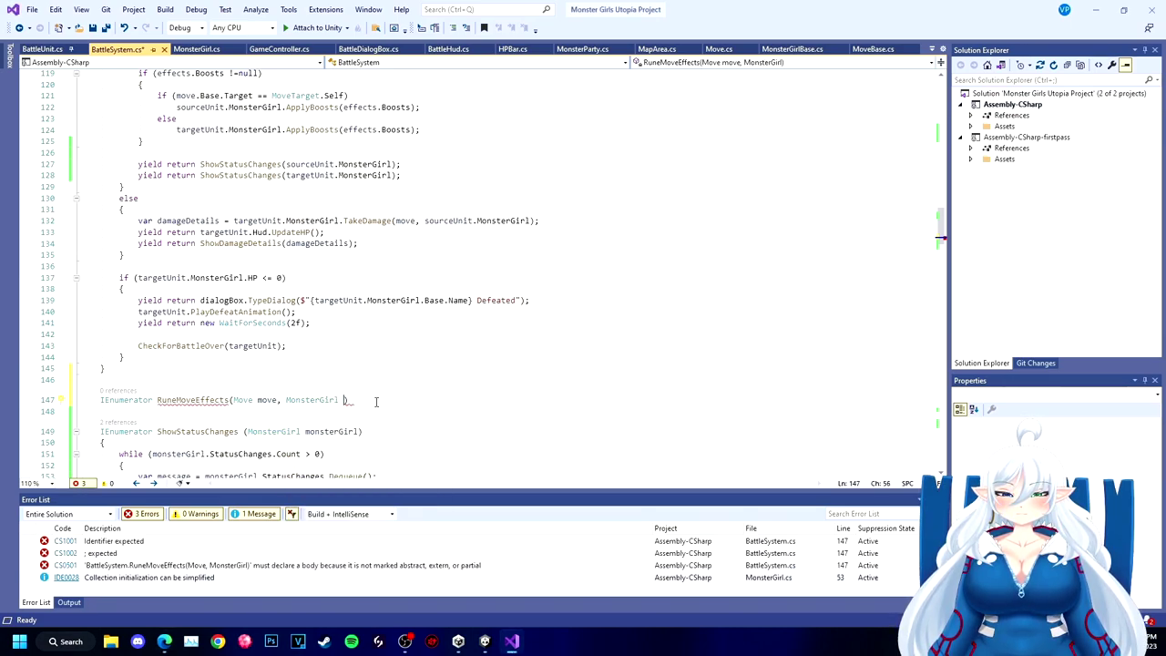
type("source, ")
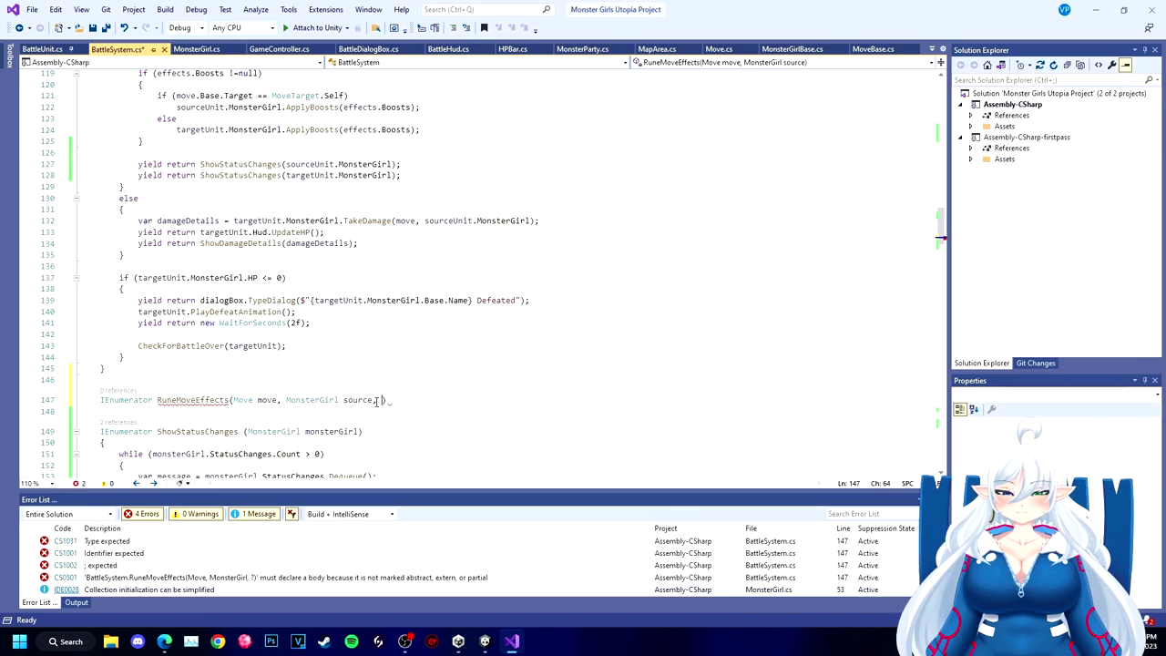
type("Monster")
key("Tab")
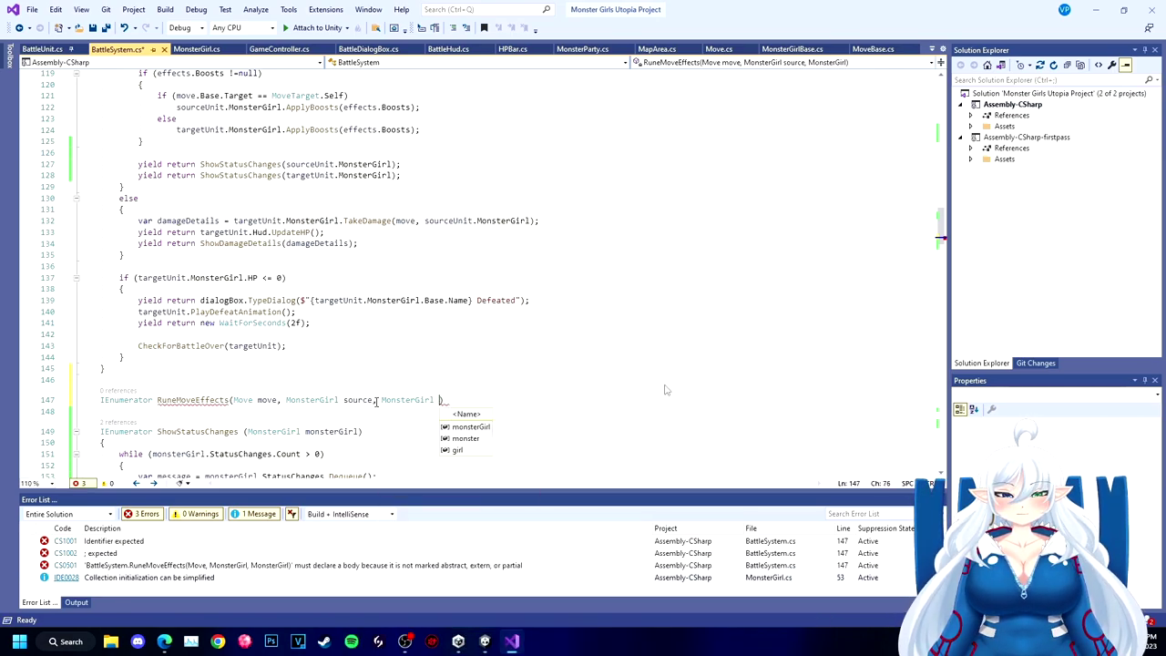
type("target)")
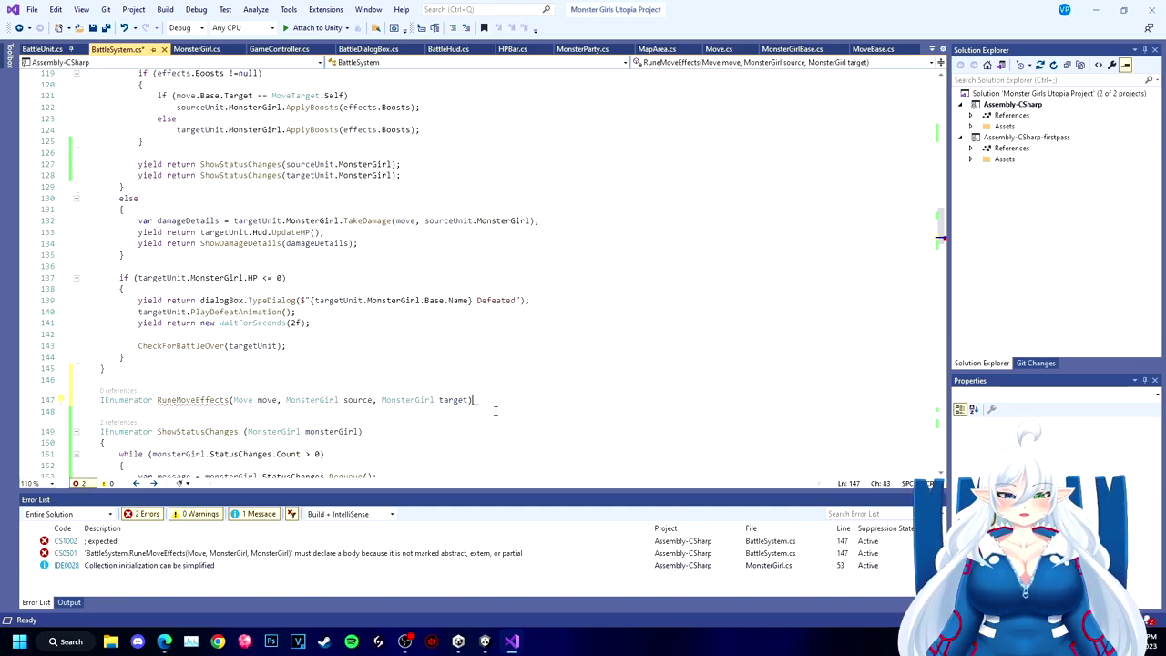
key("Return")
Step: Paste the effects block into RuneMoveEffects and delete the original from RunMove
type("var effects = move.Base.Effects;         if (effects.Boosts != null)         {             if (move.Base.Target == MoveTarget.Self)                 sourceUnit.MonsterGirl.ApplyBoosts(effects.Boosts);             else                 targetUnit.MonsterGirl.ApplyBoosts(effects.Boosts);         }          yield return ShowStatusChanges(sourceUnit.MonsterGirl);         yield return ShowStatusChanges(targetUnit.MonsterGirl);")
scroll(364, 319, "up", 20)
scroll(304, 291, "up", 18)
scroll(305, 292, "down", 20)
scroll(304, 292, "down", 3)
scroll(304, 292, "down", 3)
left_click(406, 360)
key("alt+Tab")
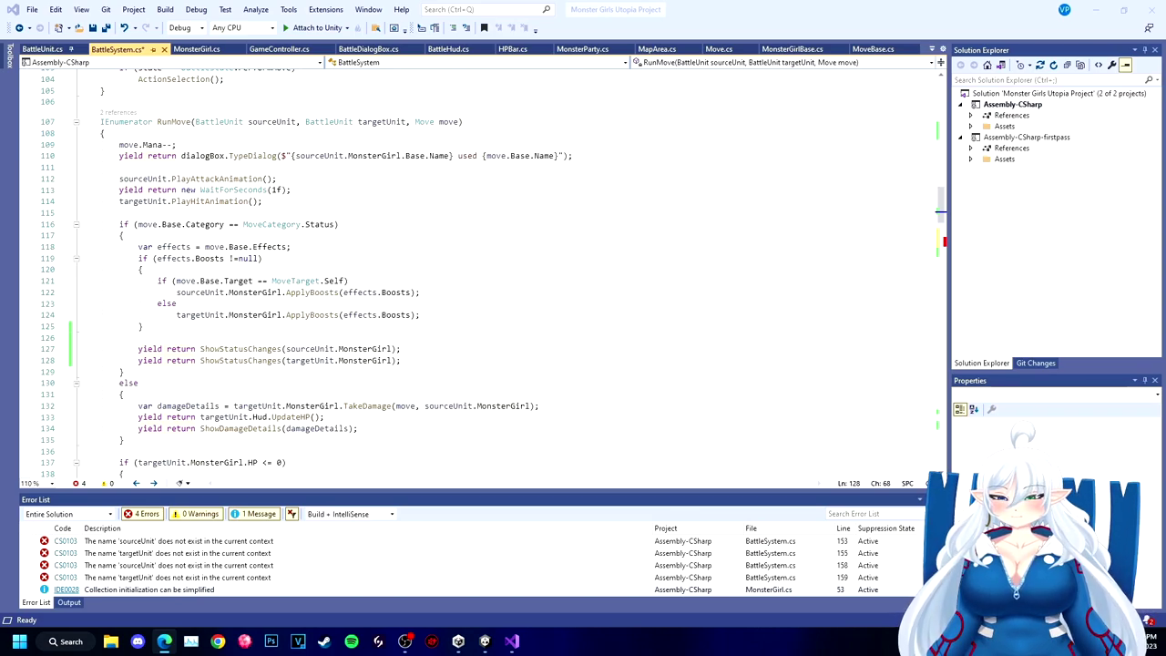
key("alt+Tab")
left_click_drag(401, 360, 138, 246)
key("Delete")
Step: Rewrite the pasted code to use source and target instead of sourceUnit/targetUnit.MonsterGirl
scroll(71, 268, "down", 13)
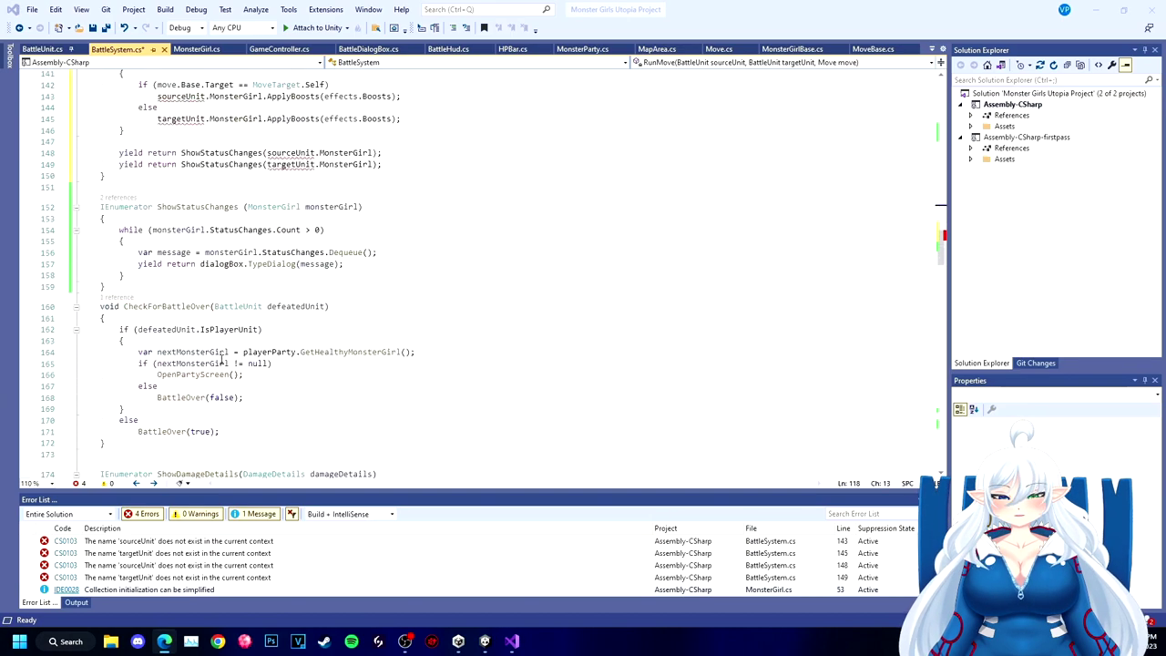
scroll(71, 268, "up", 4)
left_click(291, 264)
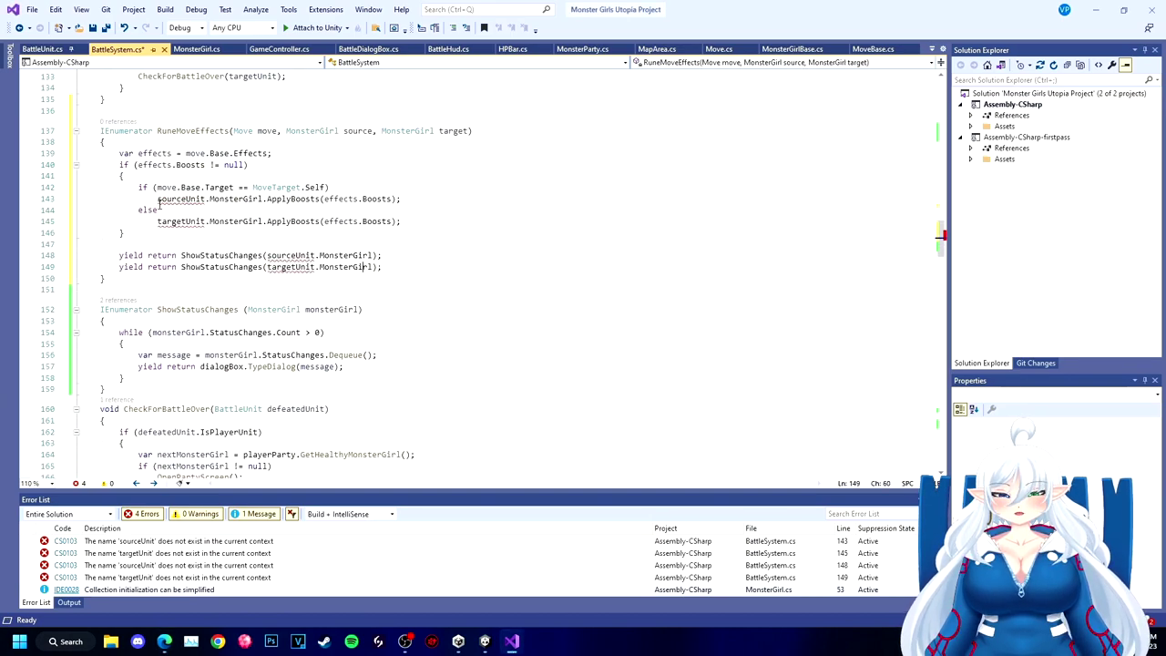
left_click_drag(157, 198, 263, 198)
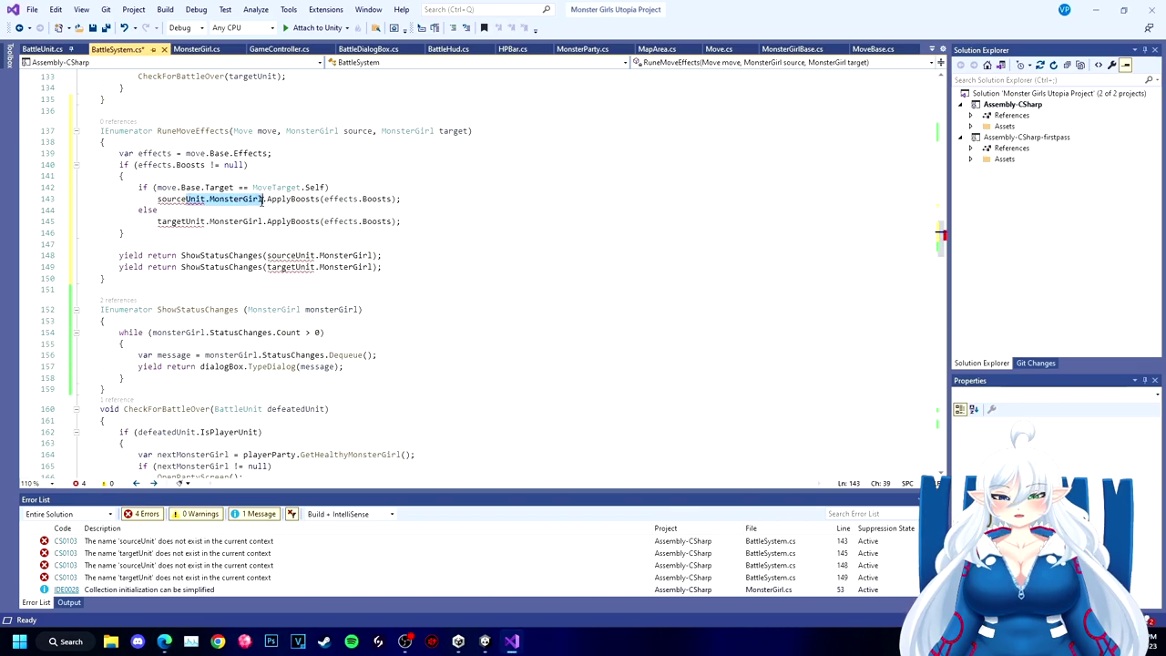
type("source")
left_click_drag(158, 222, 263, 221)
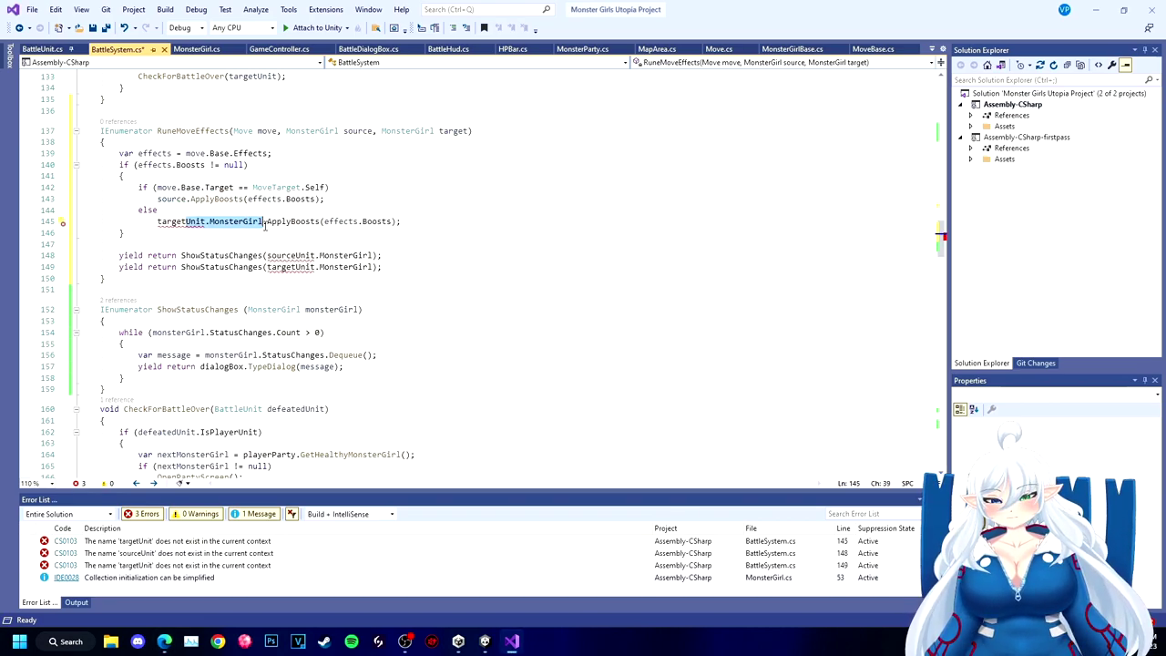
type("target")
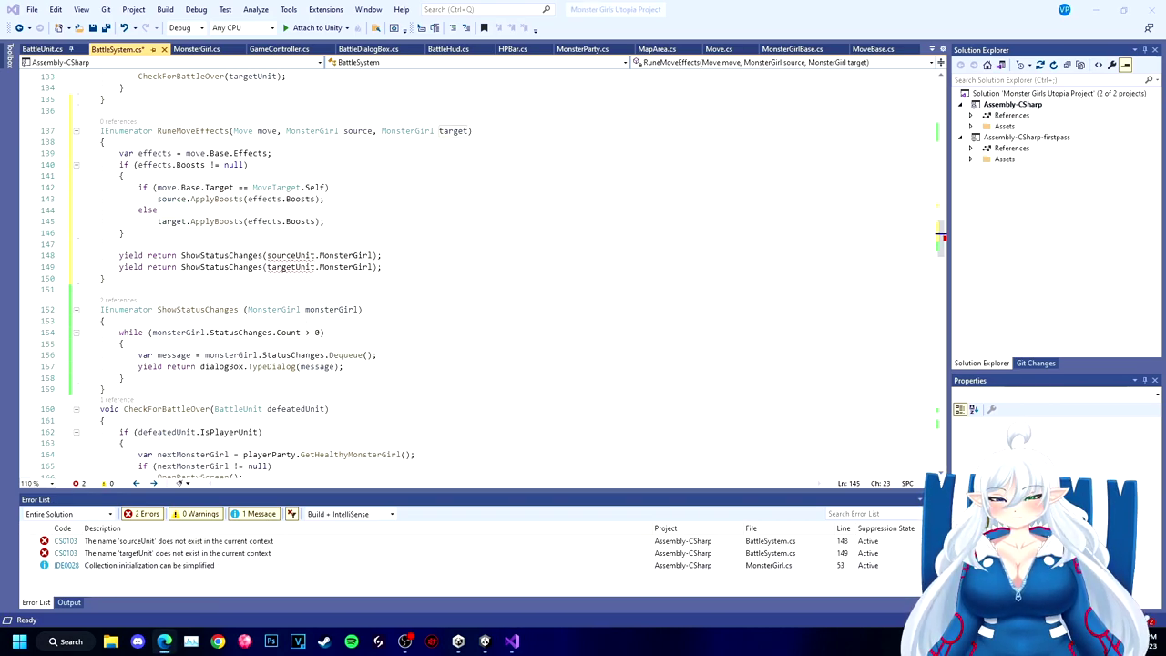
double_click(374, 257)
key("BackSpace")
key("BackSpace")
key("BackSpace")
key("BackSpace")
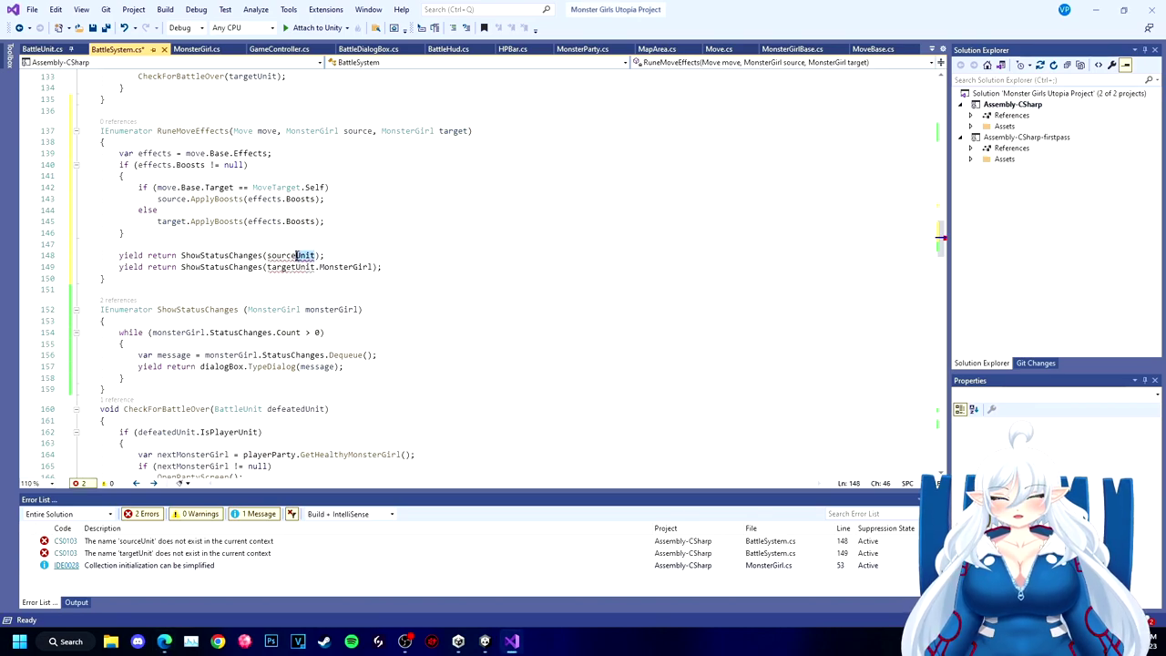
double_click(330, 267)
left_click(296, 267, "shift")
key("BackSpace")
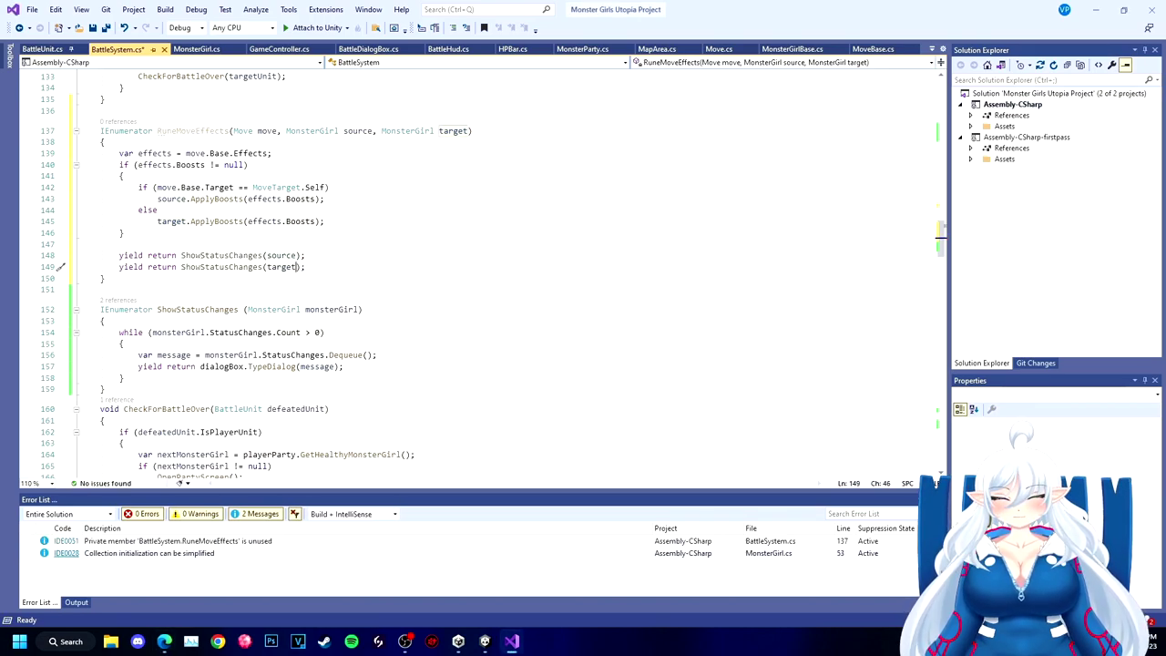
scroll(175, 316, "up", 4)
scroll(175, 316, "up", 4)
Step: On line 118, write yield return RuneMoveEffects(move, sourceUnit.MonsterGirl, targetUnit.MonsterGirl);
scroll(175, 316, "up", 4)
left_click(175, 316)
type("yield return RuneMoveEffects(move, sourceUnit.MonsterGirl")
key("alt+Tab")
key("alt+Tab")
type("targetUnit.MonsterGirl")
key("alt+Tab")
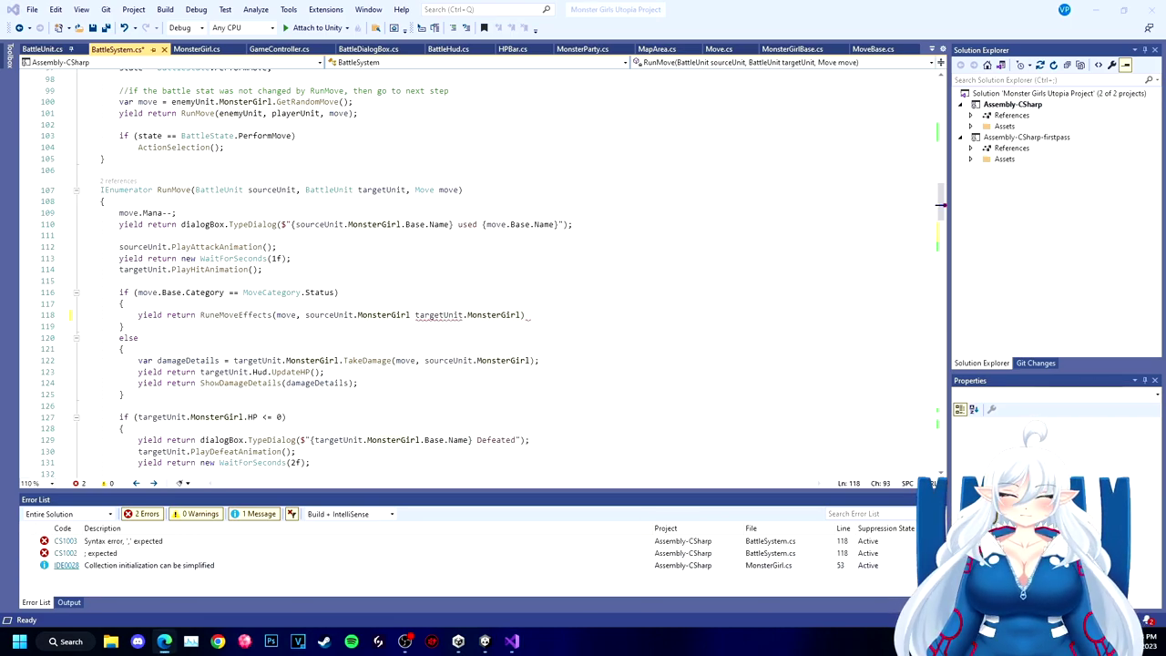
key("alt+Tab")
type(");")
key("alt+Tab")
Step: Add the missing comma between the arguments, save BattleSystem.cs, and switch to Unity
left_click(411, 315)
type(",")
key("ctrl+s")
scroll(393, 360, "down", 3)
scroll(374, 382, "down", 5)
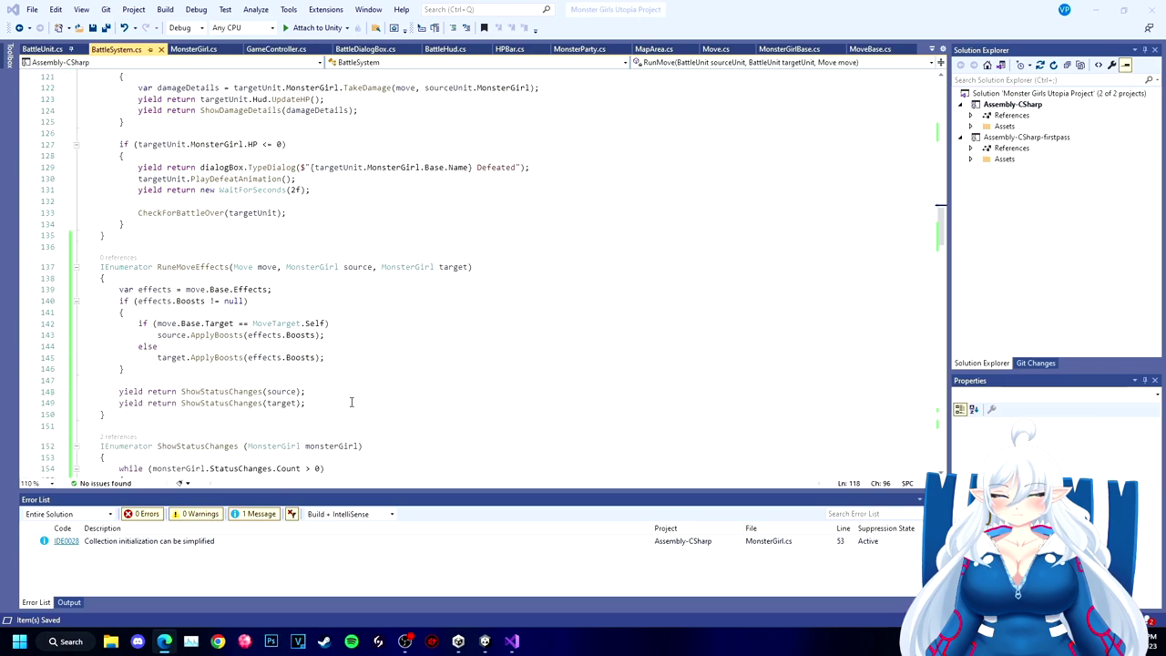
scroll(351, 402, "down", 1)
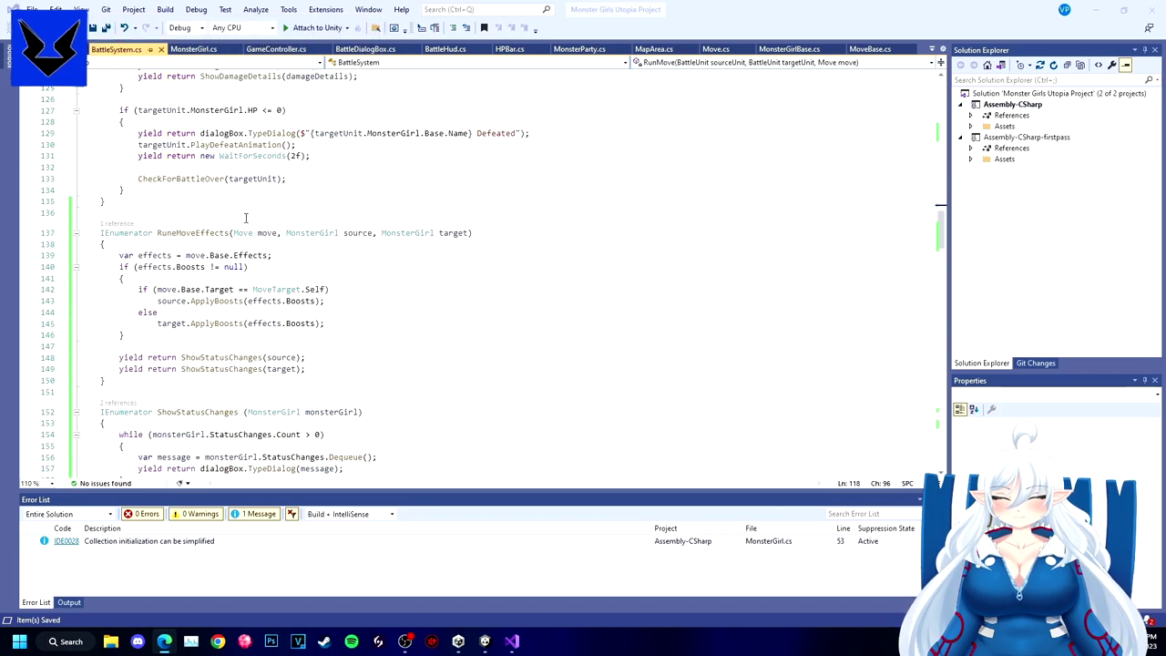
left_click(513, 642)
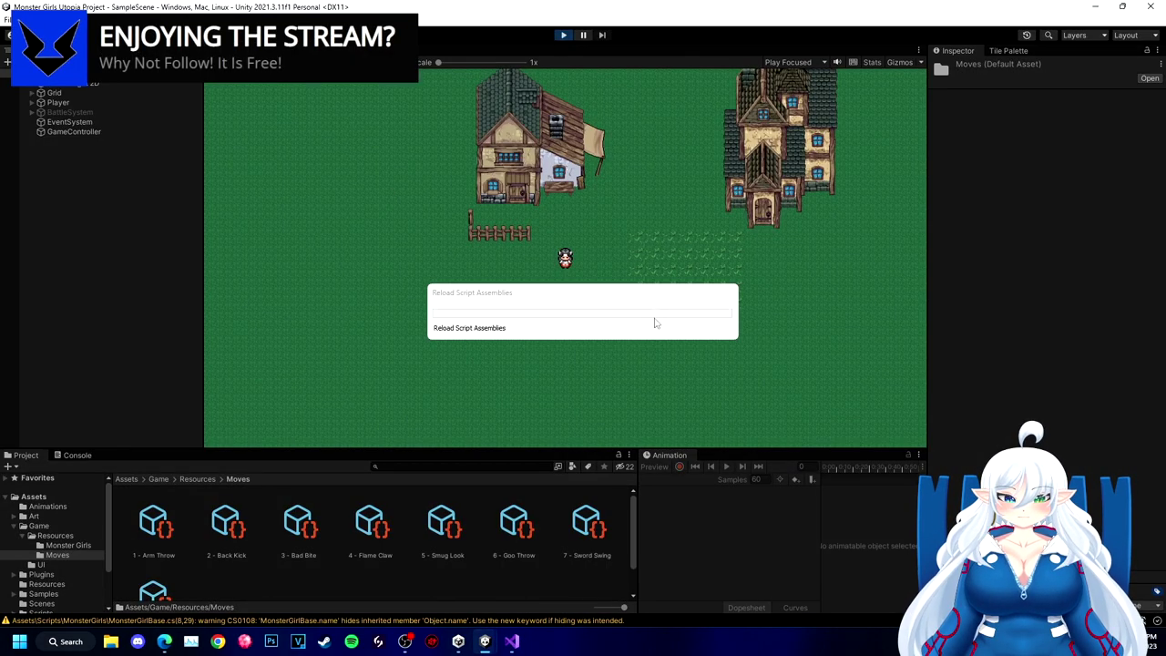
Step: Test a grass battle using Strong Will and Sword Swing, switch party monsters, then stop Play
key("Right")
key("Down")
key("z")
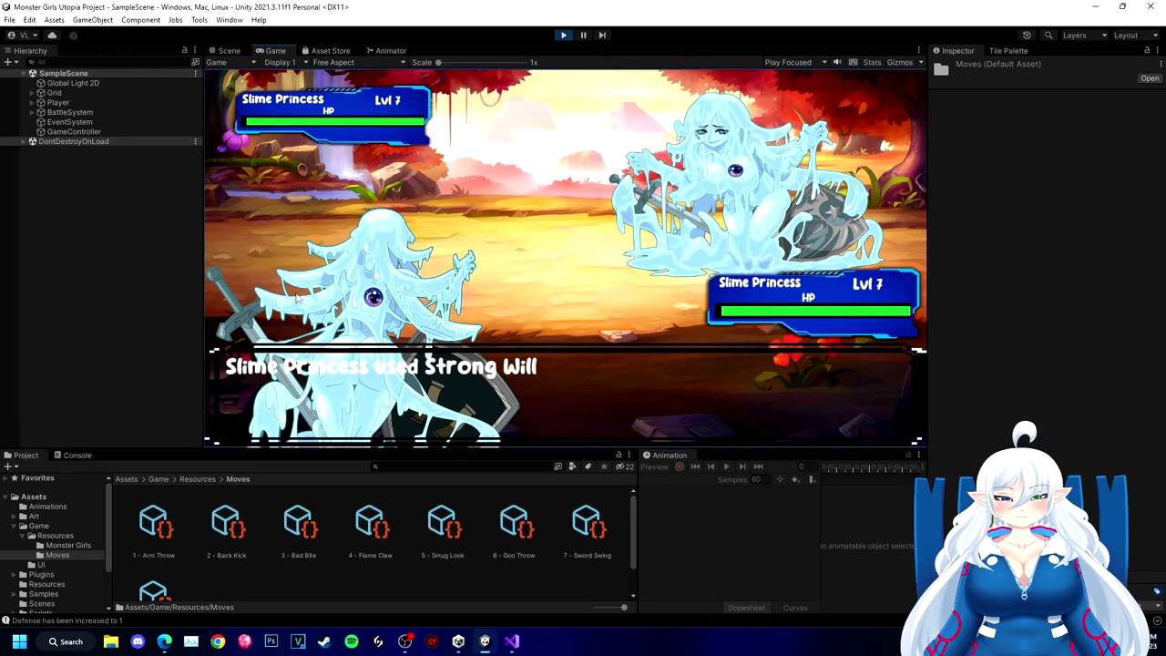
key("z")
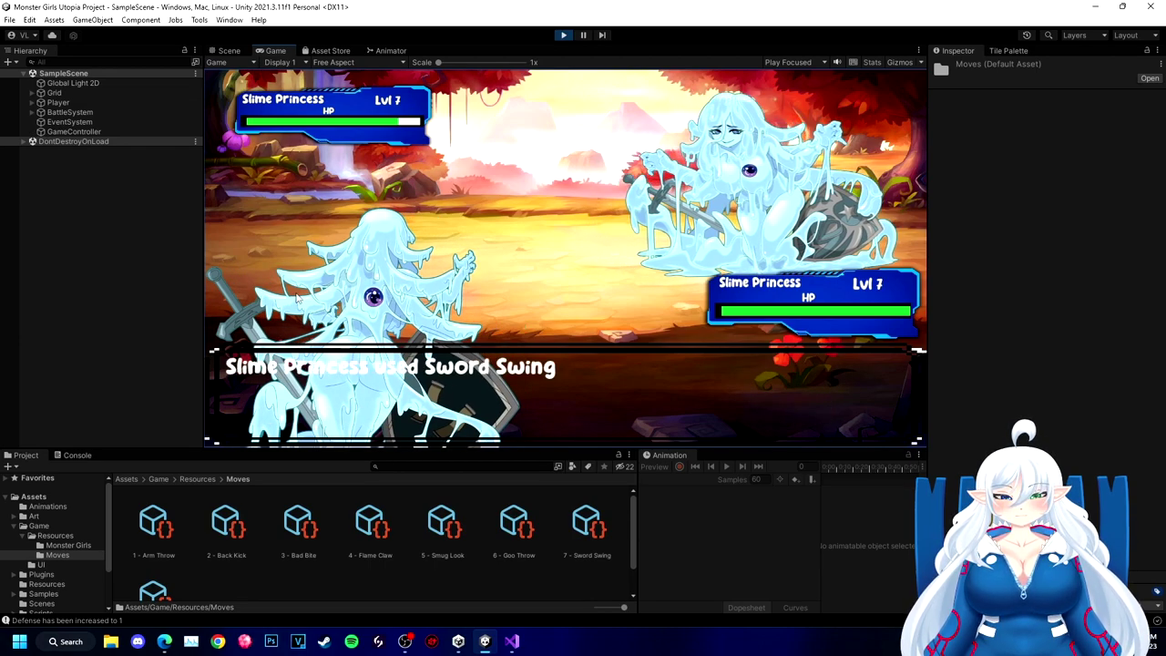
key("z")
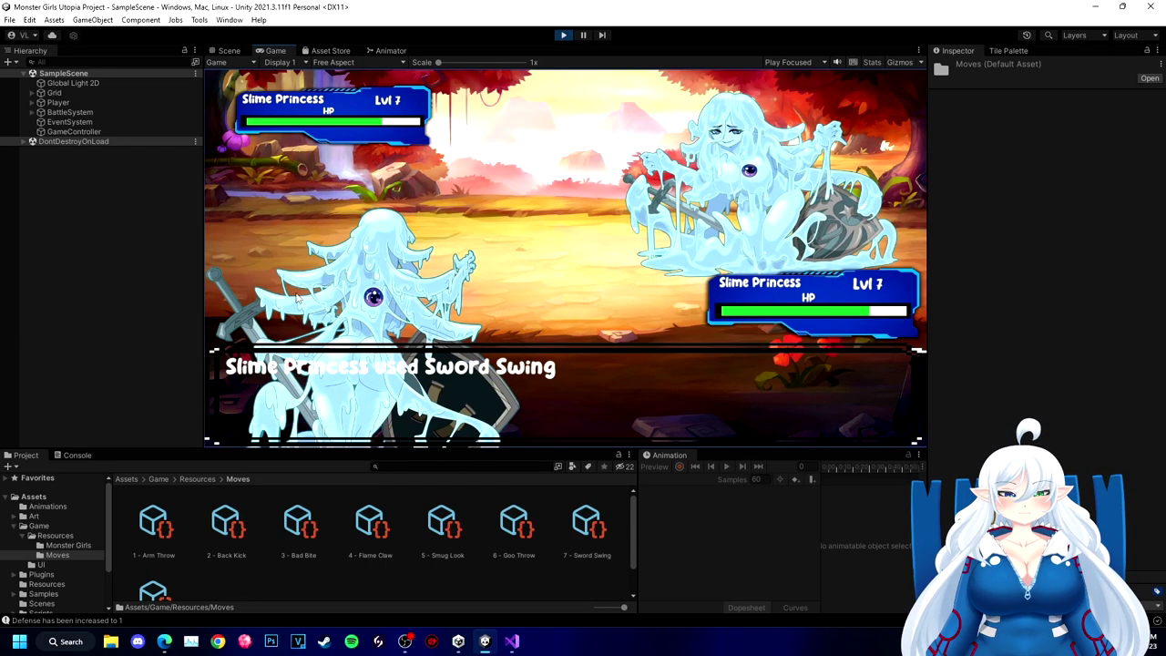
key("Down")
key("Right")
key("z")
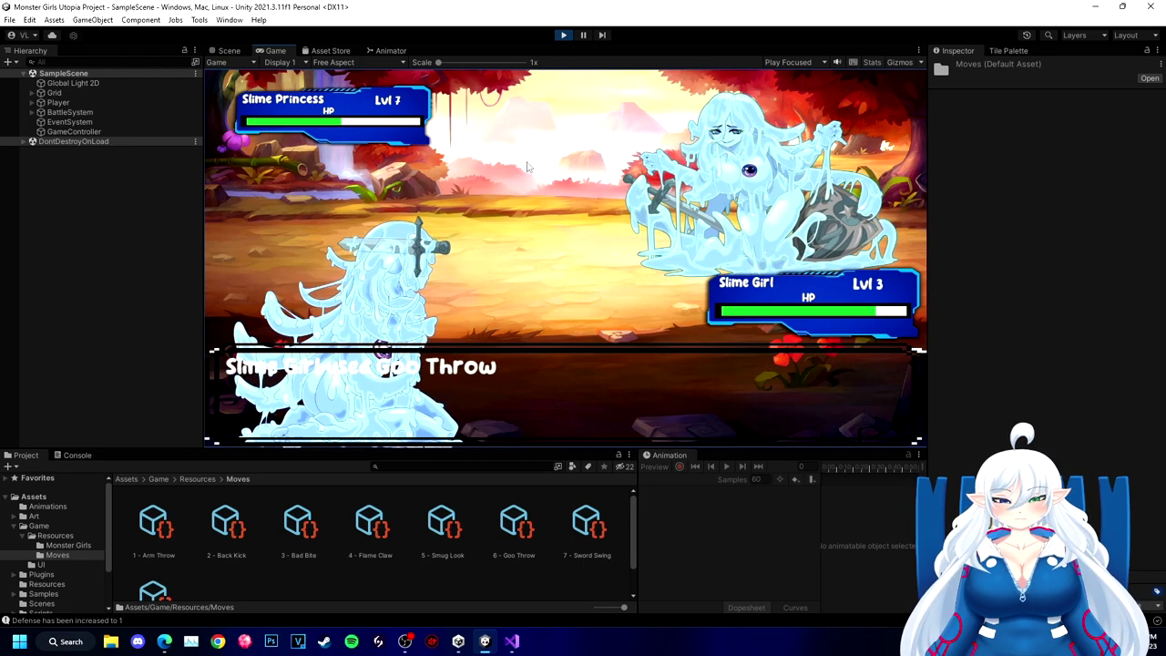
key("ctrl+p")
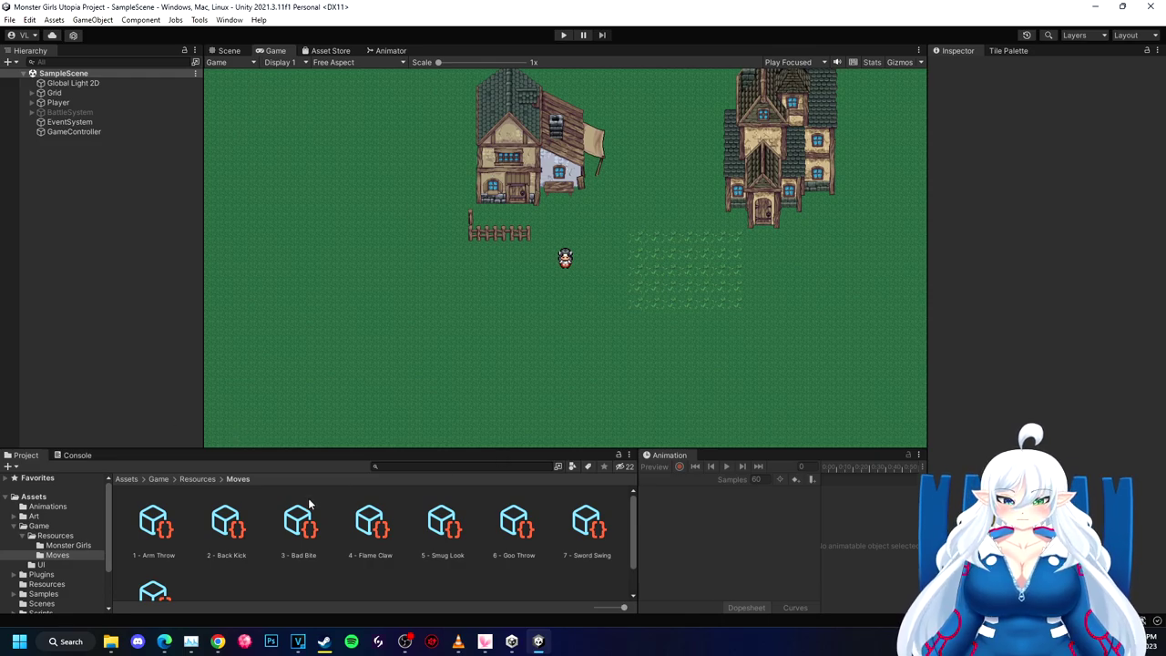
Step: Expand BattleSystem and BattleCanvas, inspect BattleCanvas, PlayerHud and DialogBox, and enable BattleSystem
left_click(39, 525)
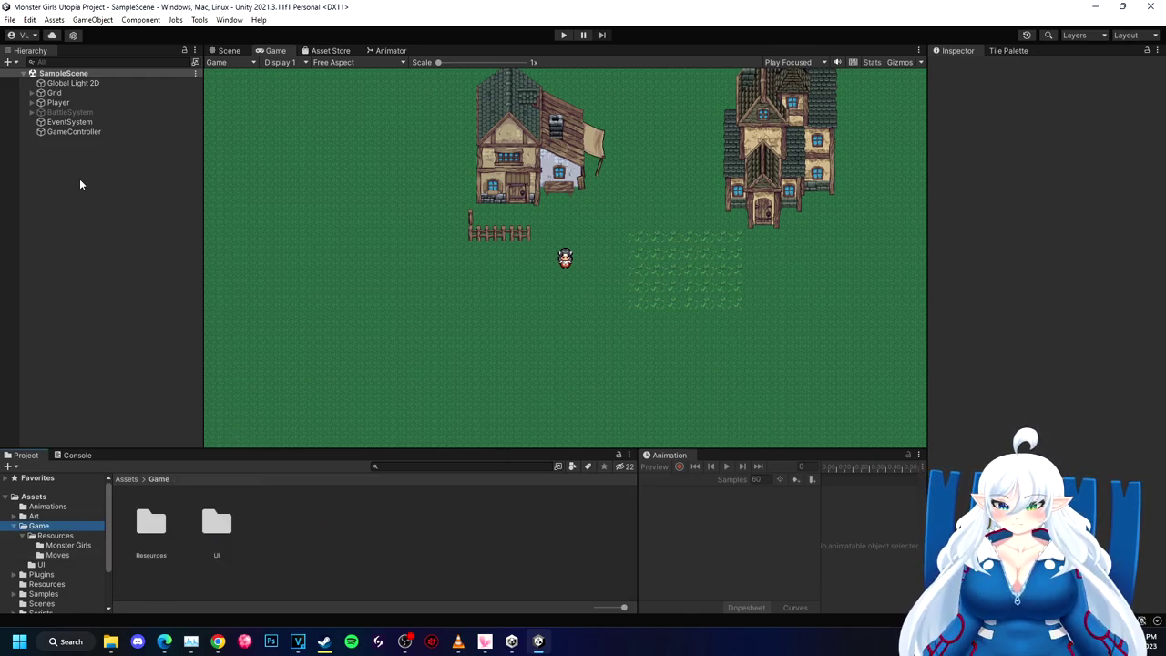
left_click(33, 112)
left_click(73, 132)
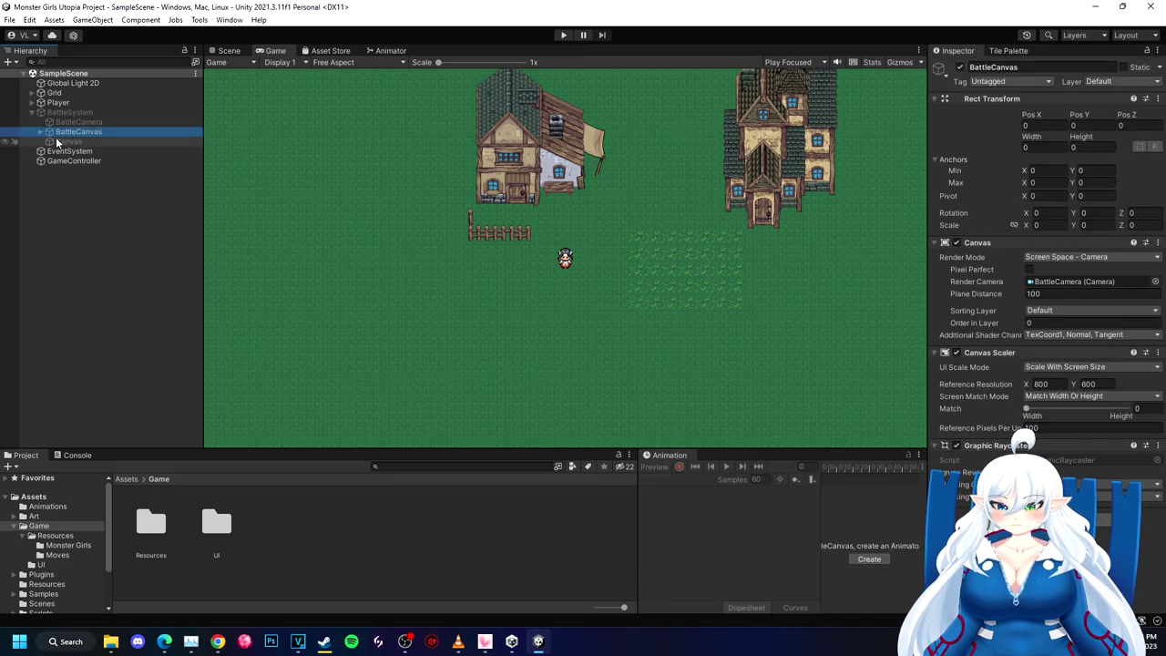
left_click(55, 112)
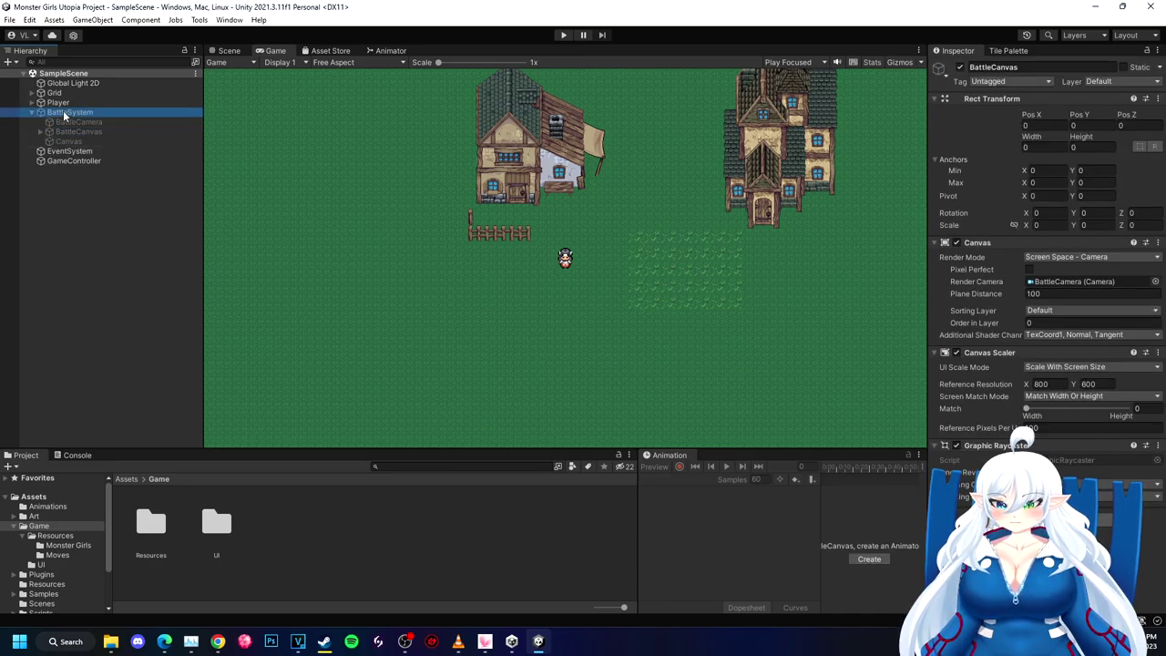
left_click(63, 133)
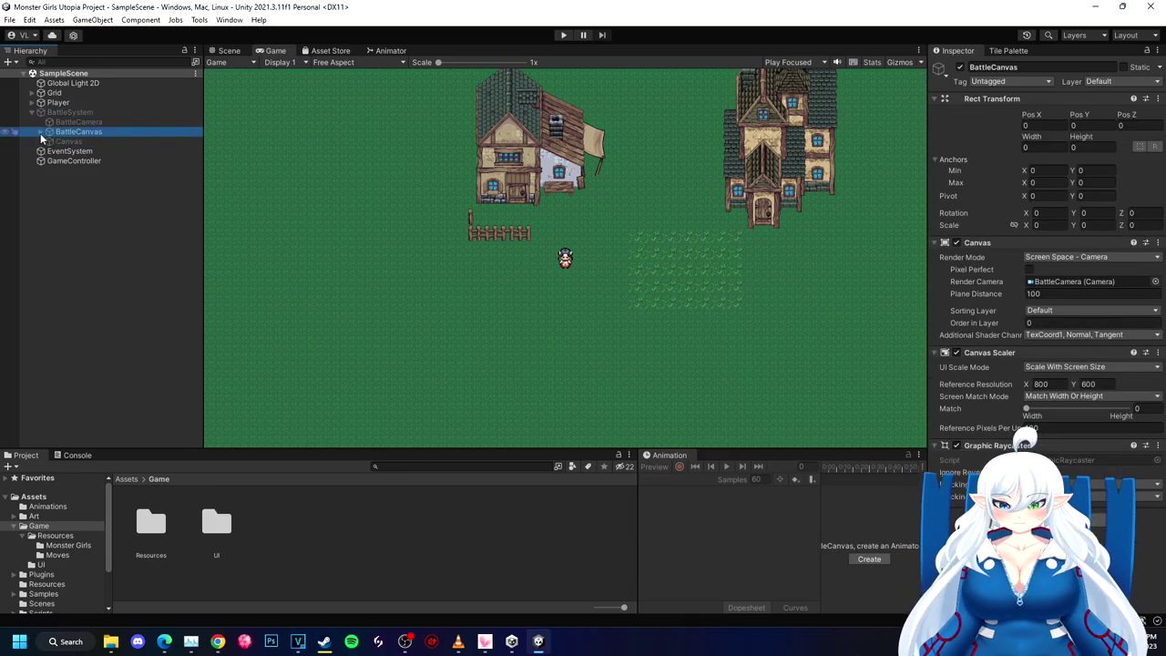
left_click(41, 133)
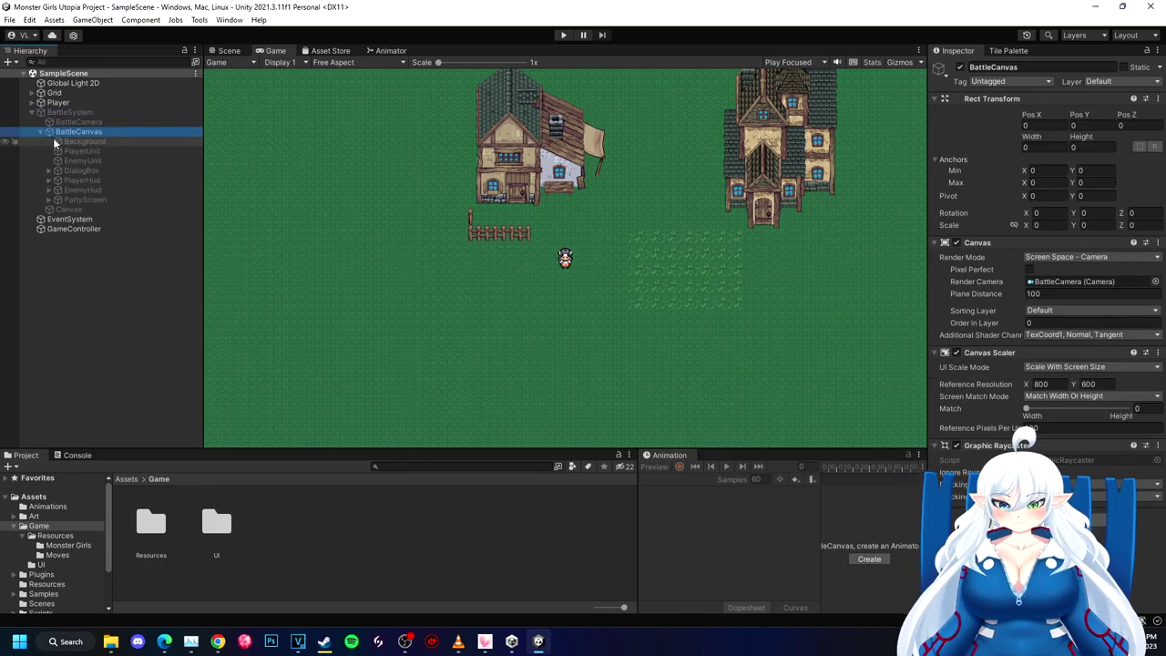
left_click(87, 186)
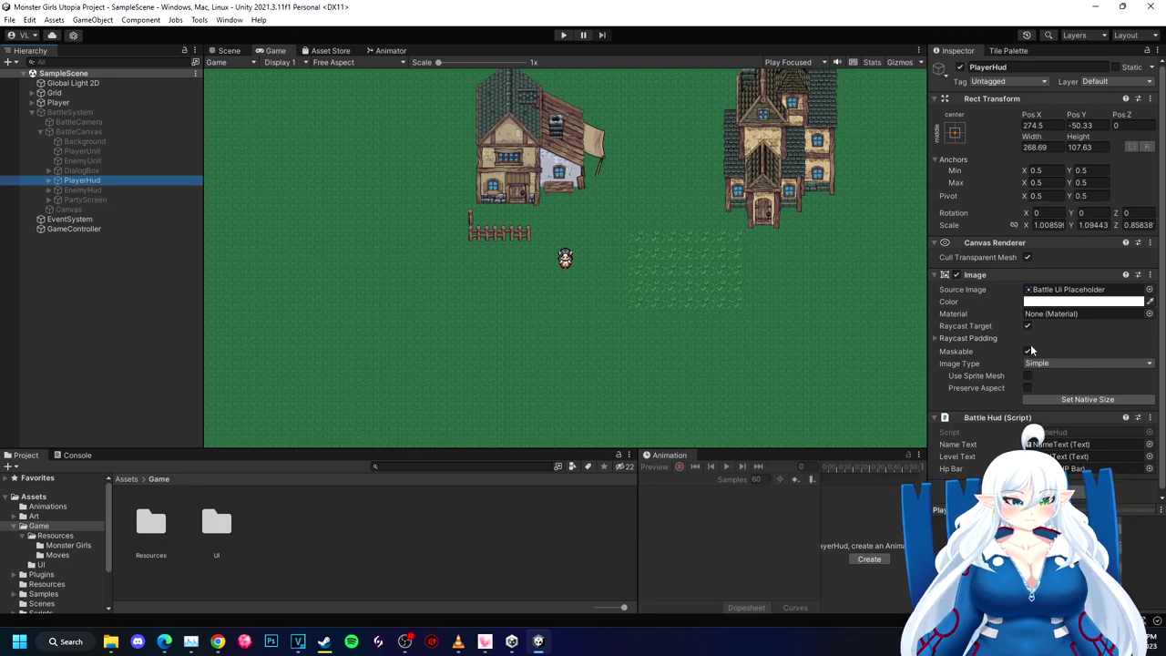
left_click(89, 172)
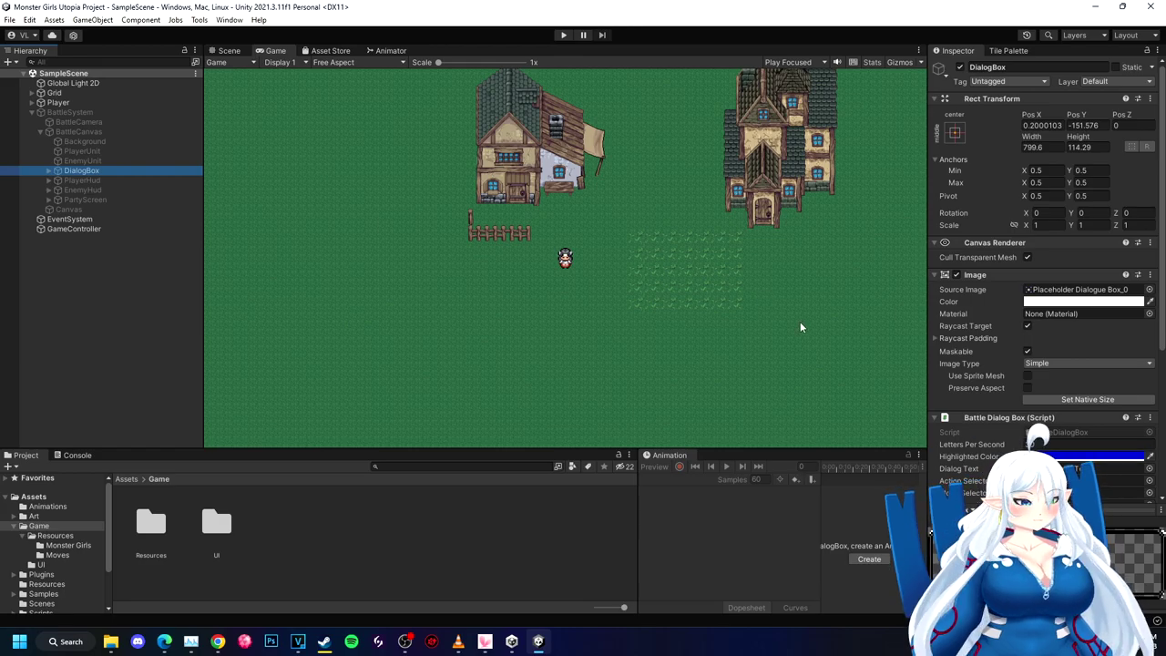
left_click(56, 113)
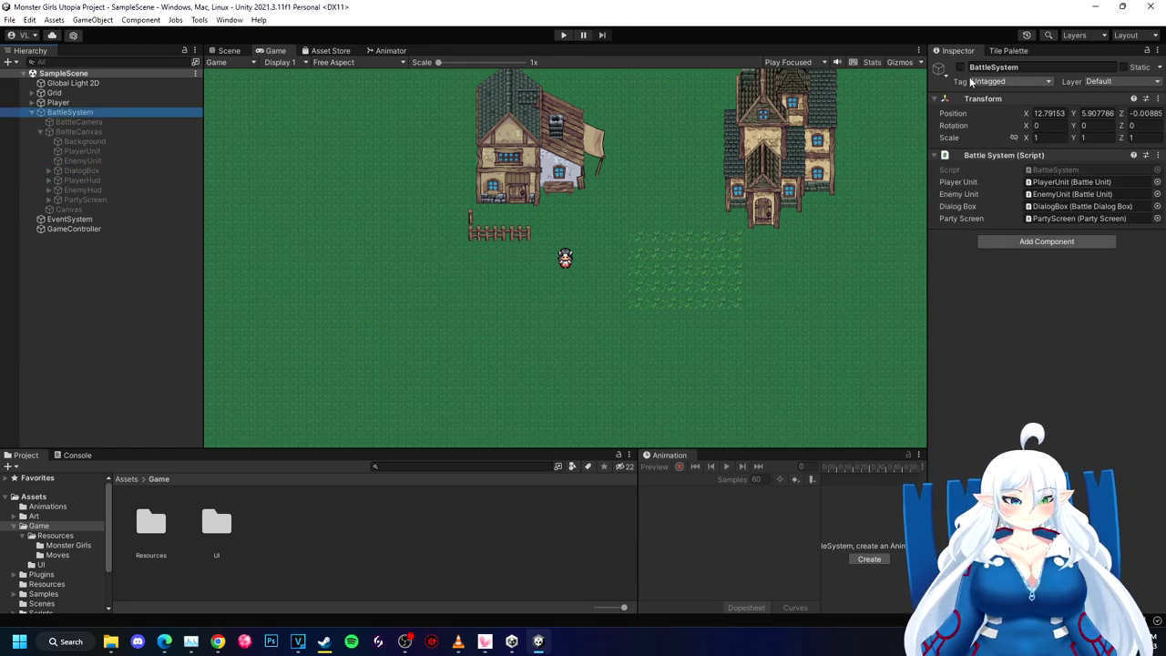
left_click(959, 68)
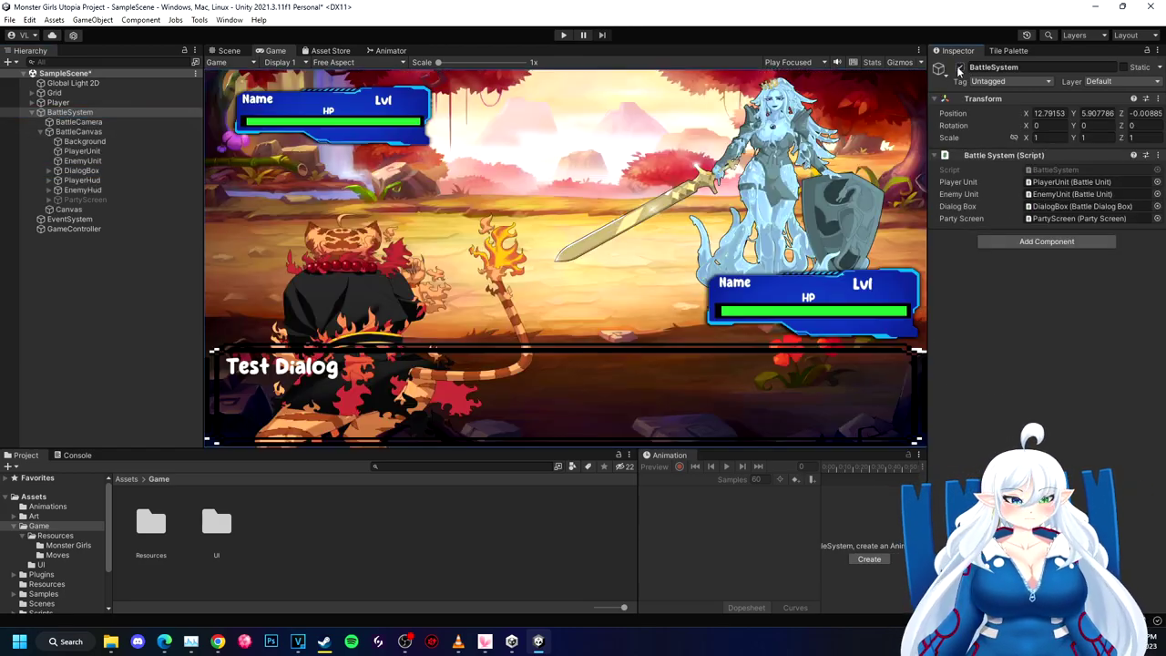
Step: Review DialogBox's settings, including its raycast padding, then inspect PlayerHud and EnemyHud
left_click(81, 170)
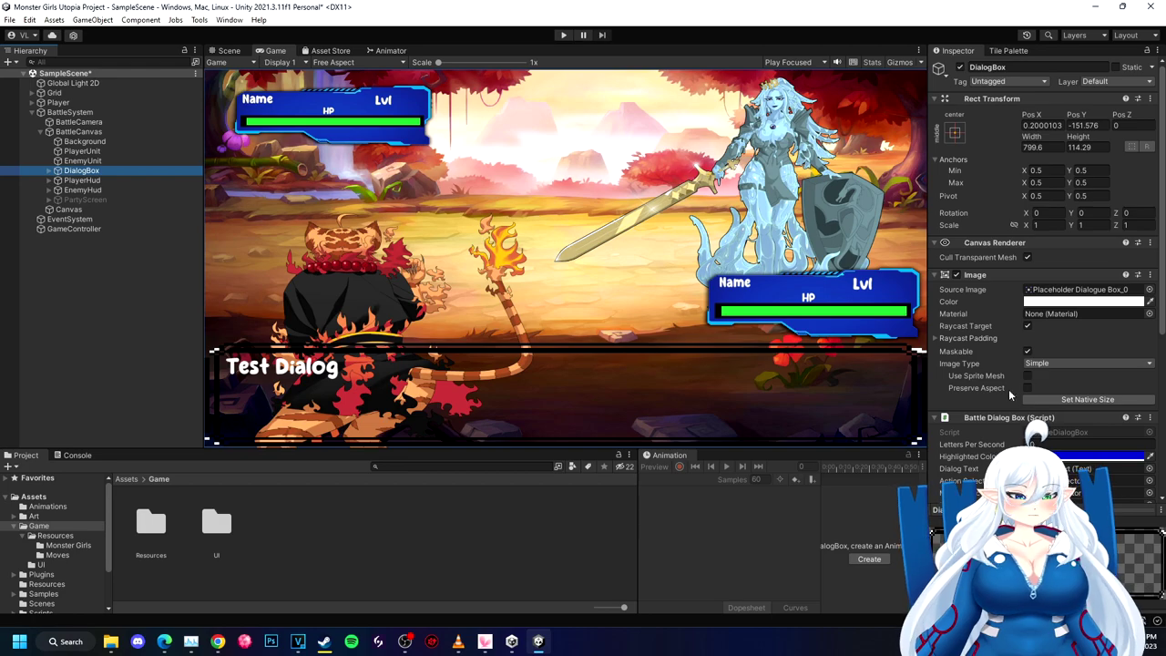
scroll(1082, 395, "down", 5)
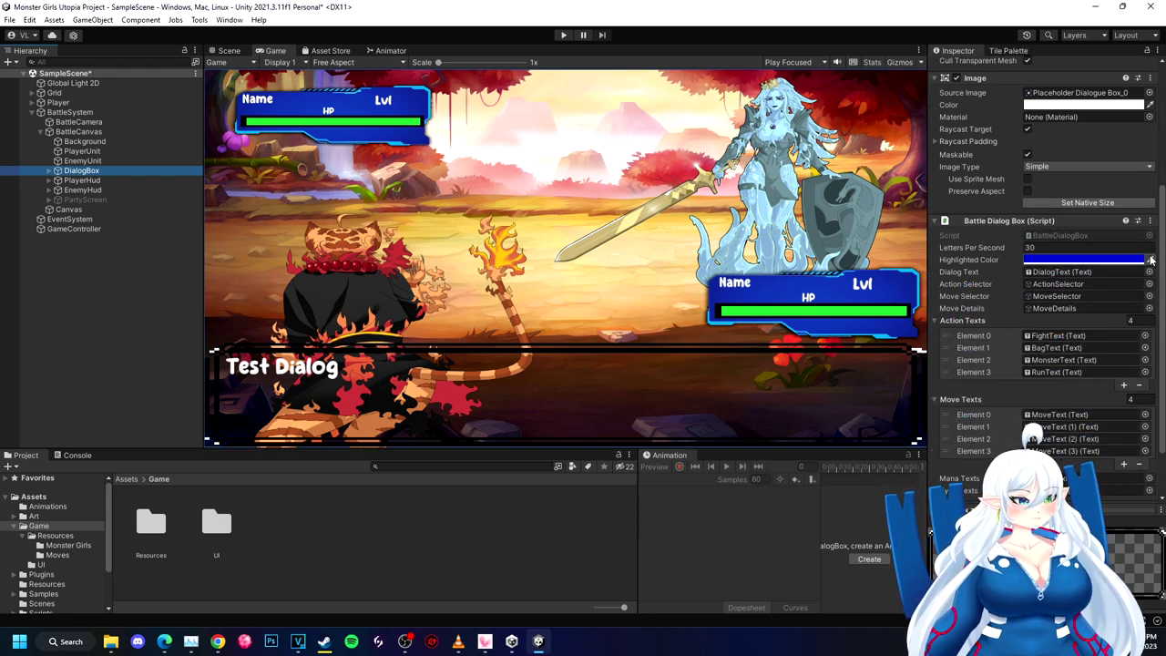
scroll(1037, 273, "up", 3)
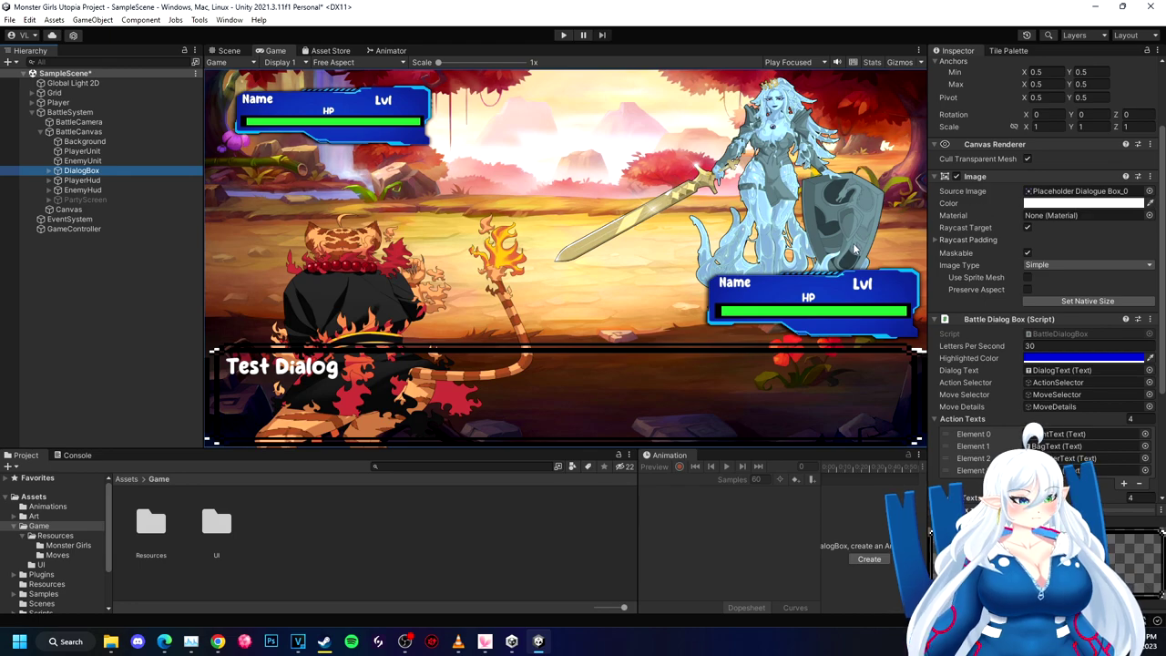
scroll(998, 272, "up", 1)
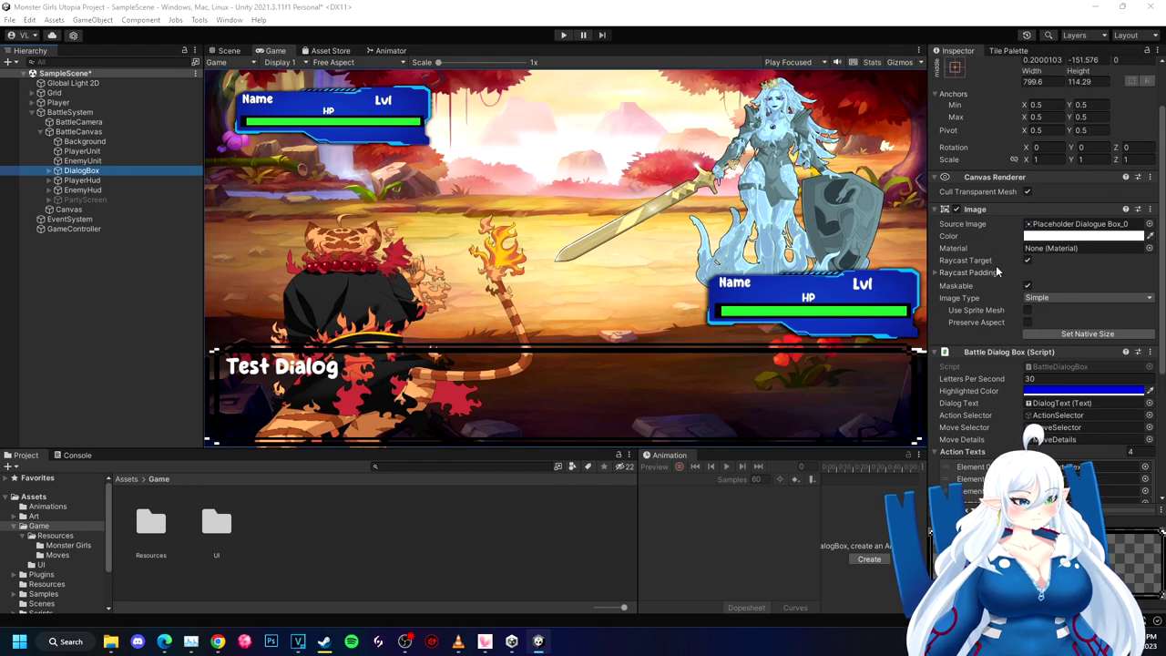
left_click(941, 275)
left_click(939, 275)
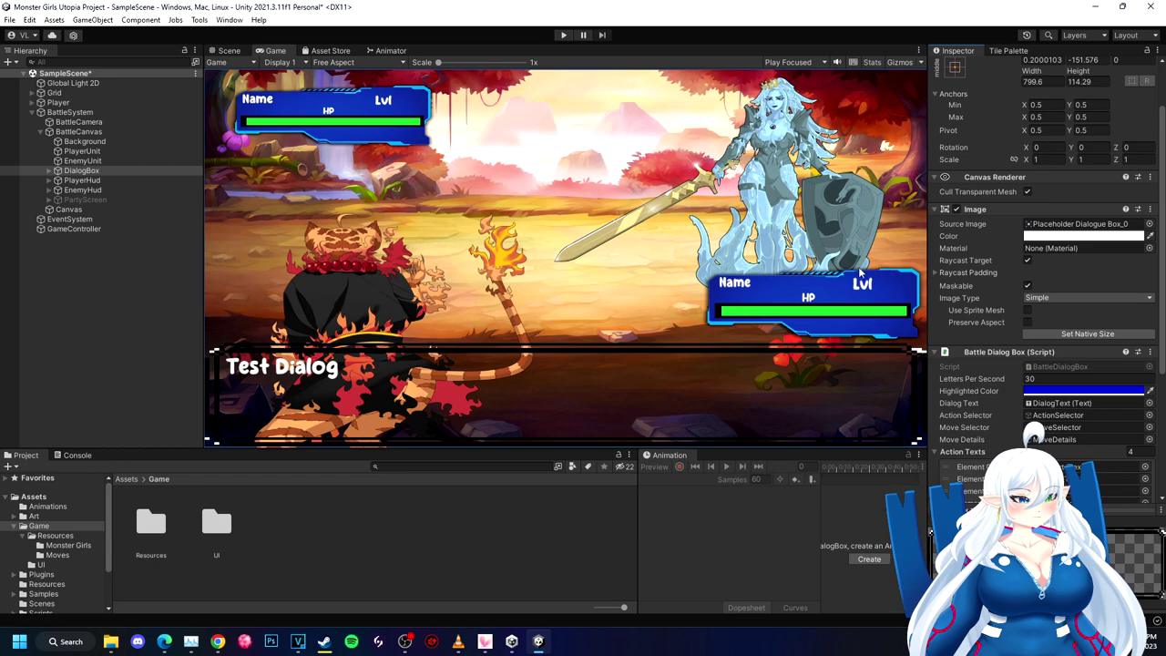
scroll(1058, 270, "down", 5)
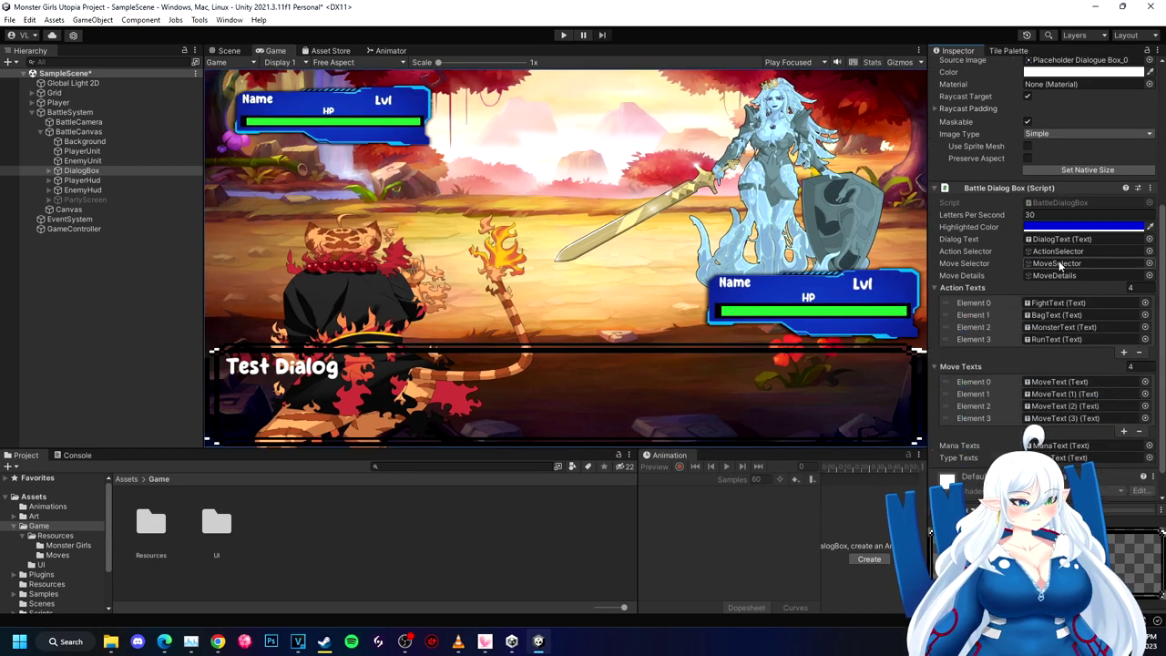
scroll(999, 210, "down", 1)
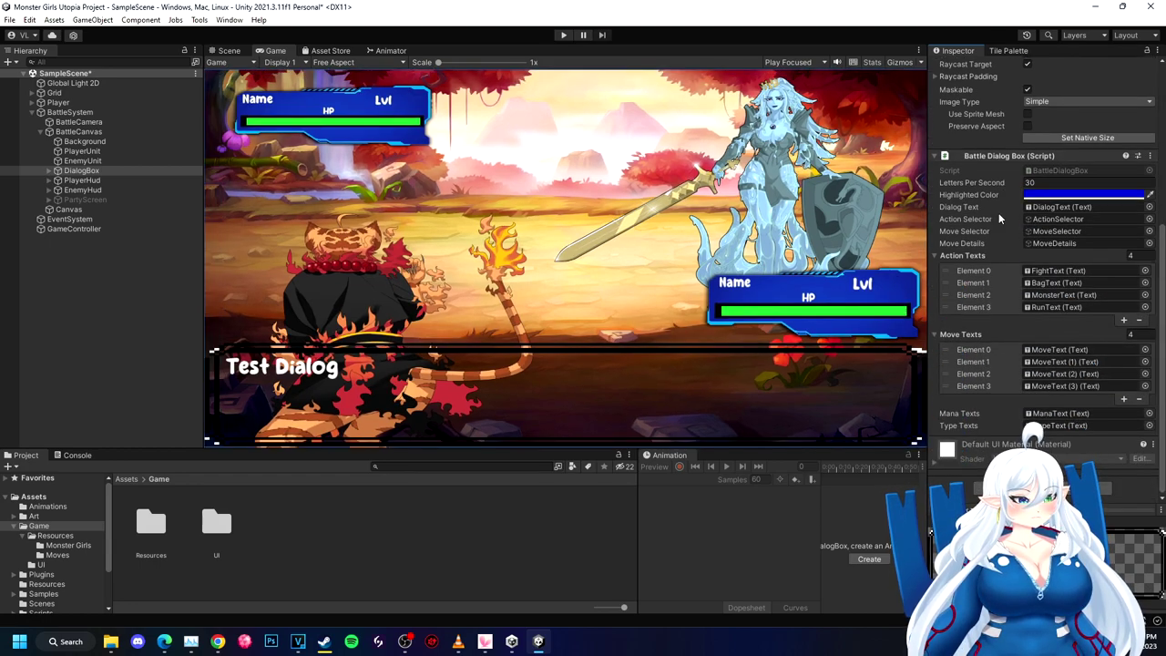
scroll(1094, 324, "up", 8)
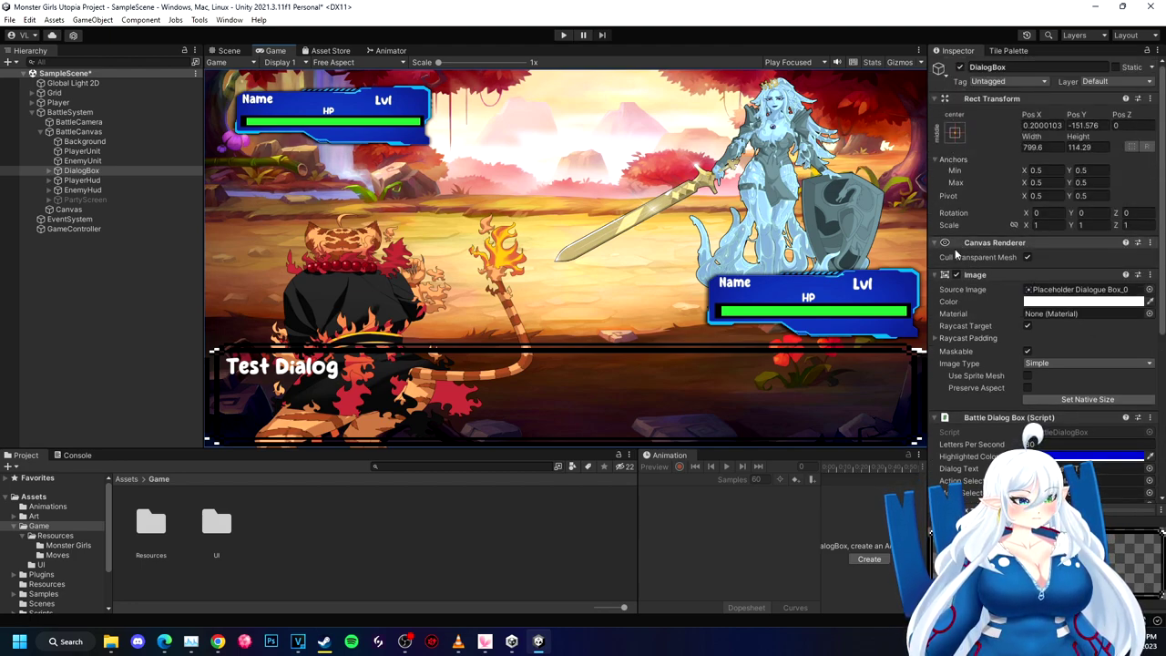
left_click(98, 182)
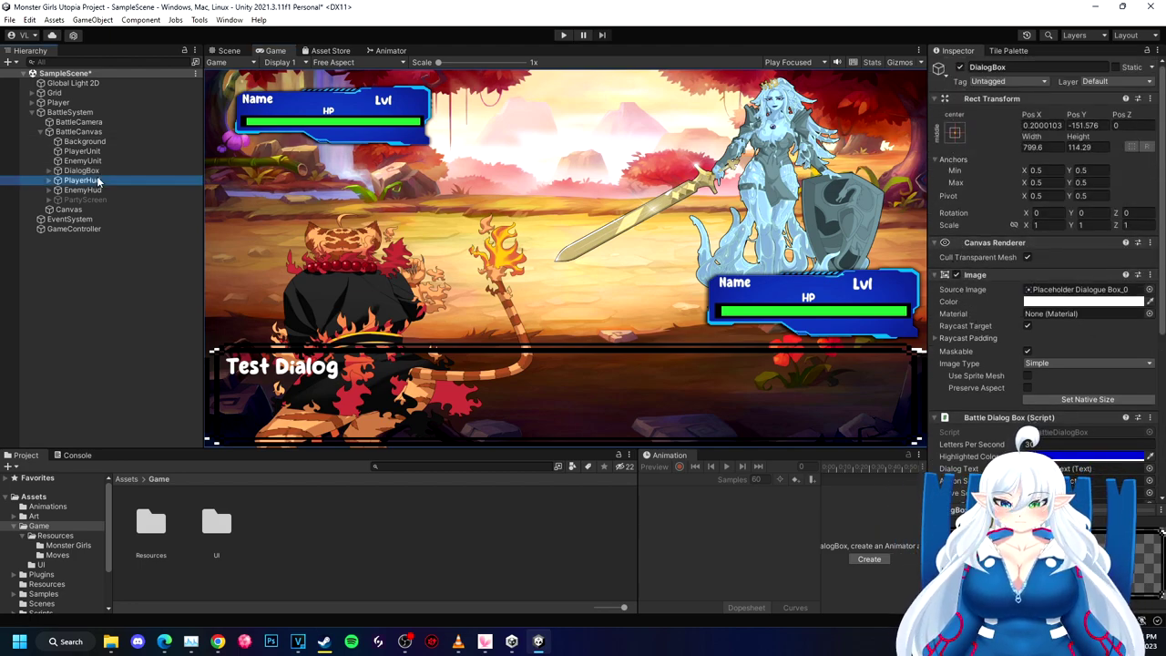
left_click(94, 191)
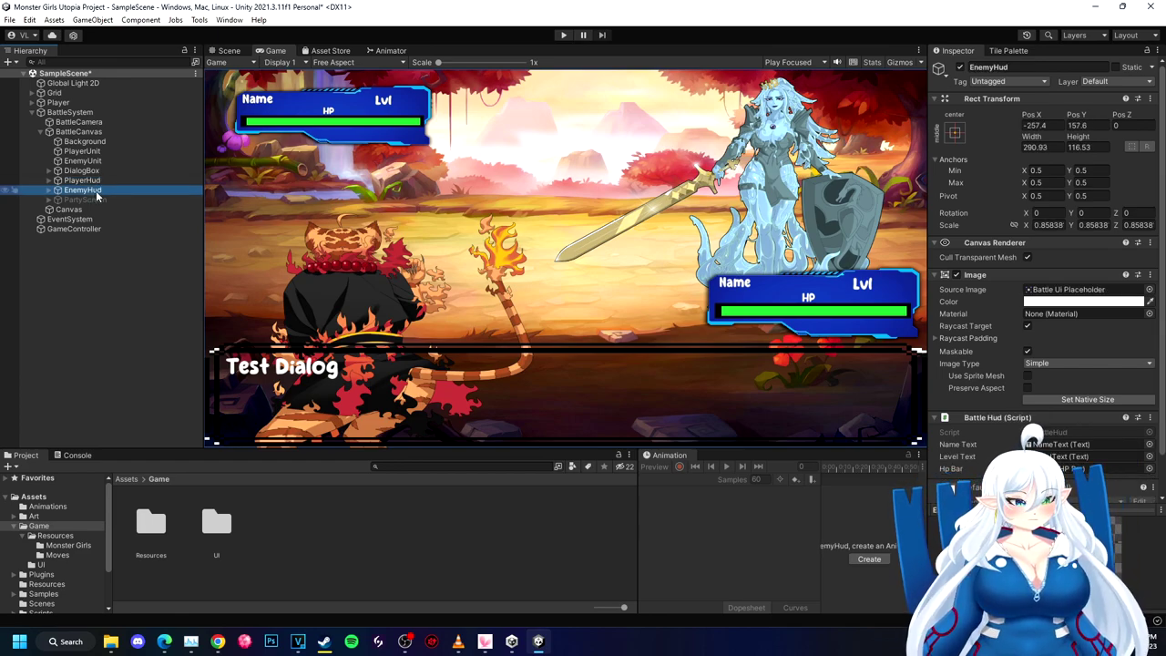
left_click(84, 170)
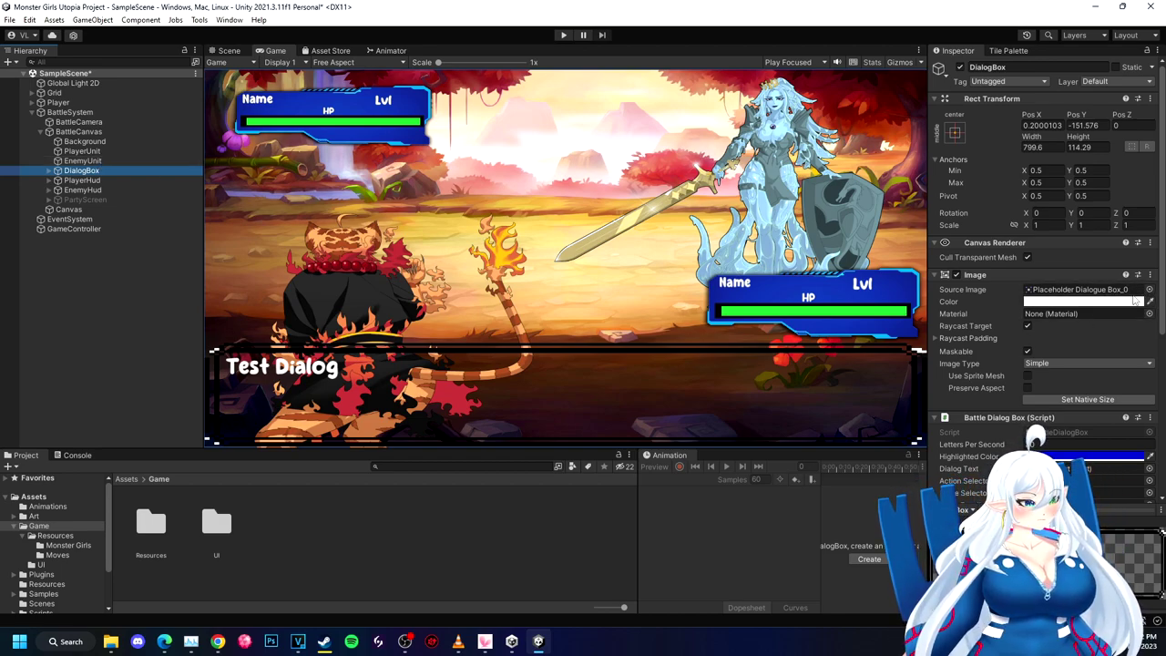
Step: Scroll through DialogBox's components, then inspect PlayerUnit and PlayerHud's components
scroll(998, 370, "down", 5)
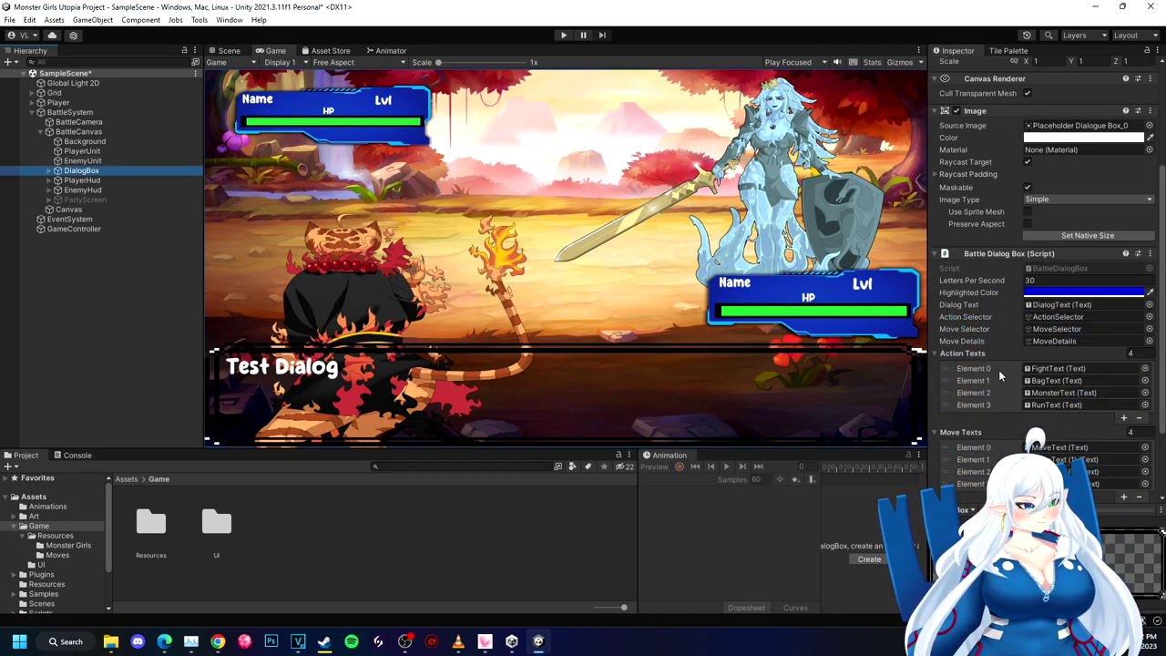
scroll(998, 371, "down", 3)
scroll(995, 375, "up", 1)
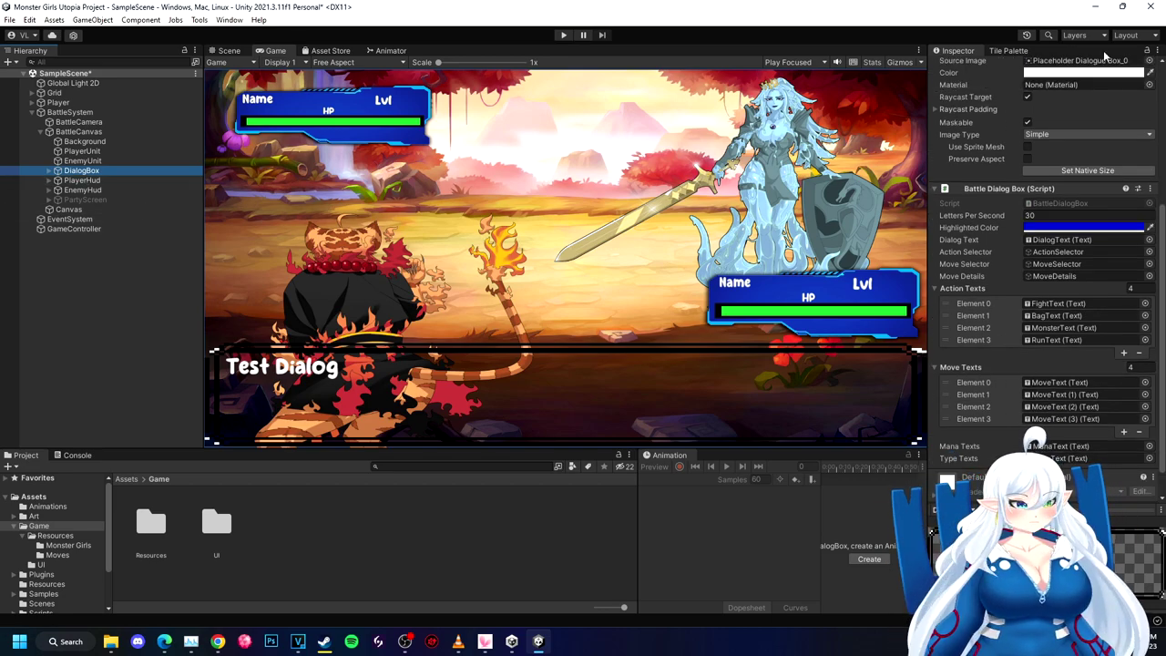
scroll(1033, 140, "up", 5)
scroll(1011, 156, "up", 2)
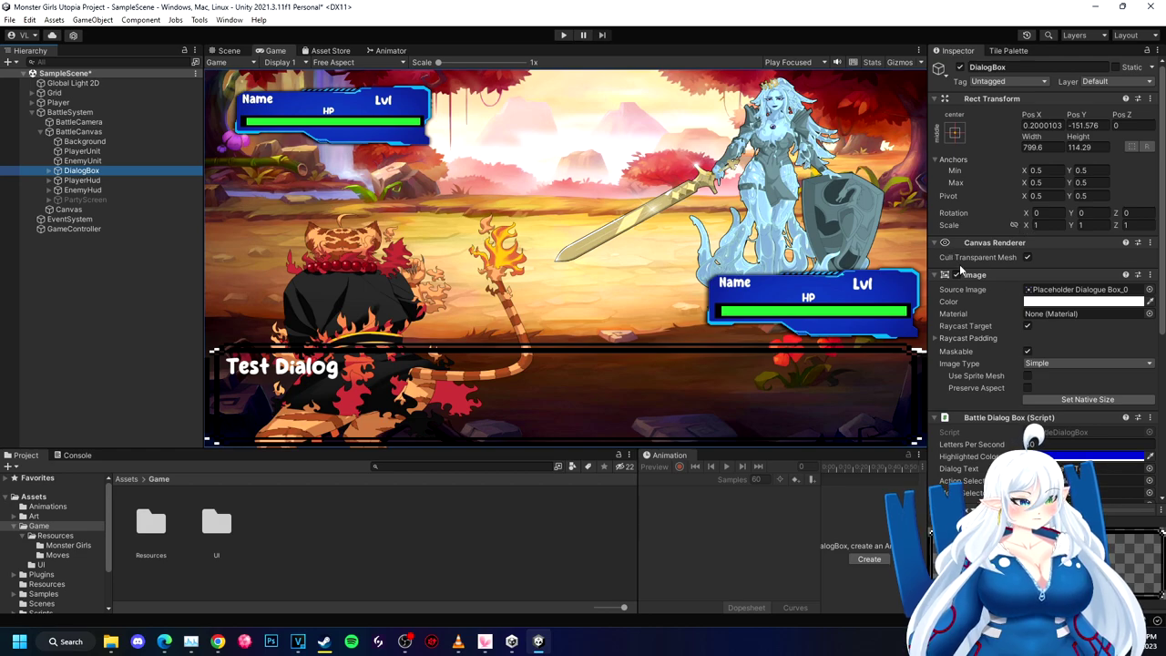
left_click(84, 151)
left_click(84, 180)
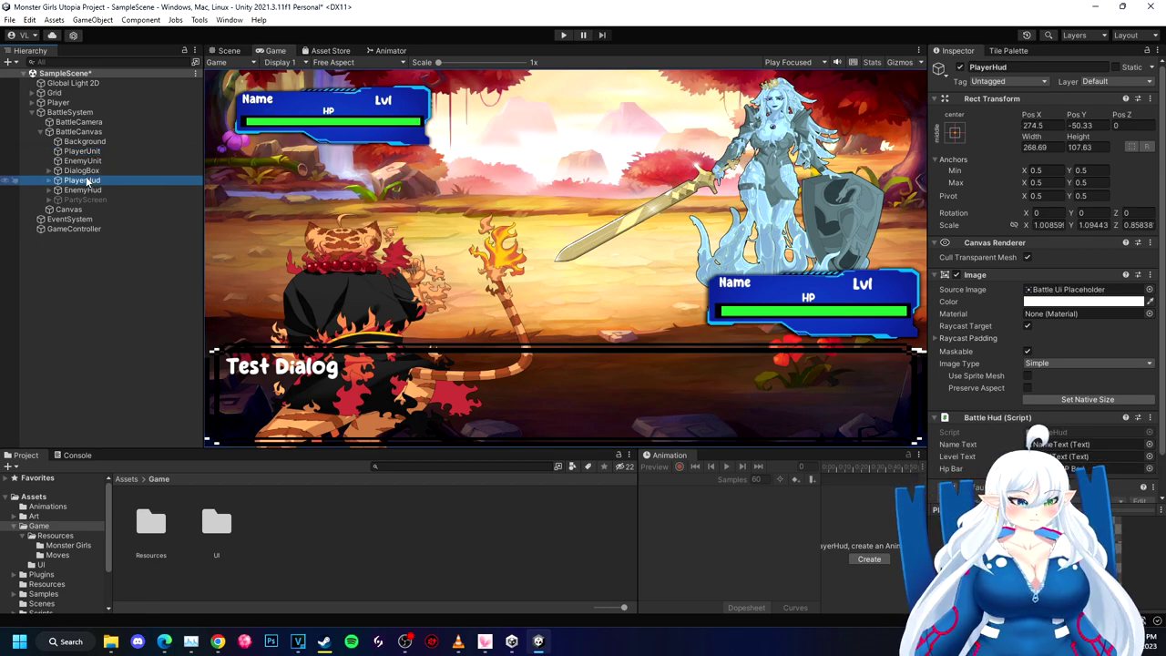
scroll(1101, 342, "down", 2)
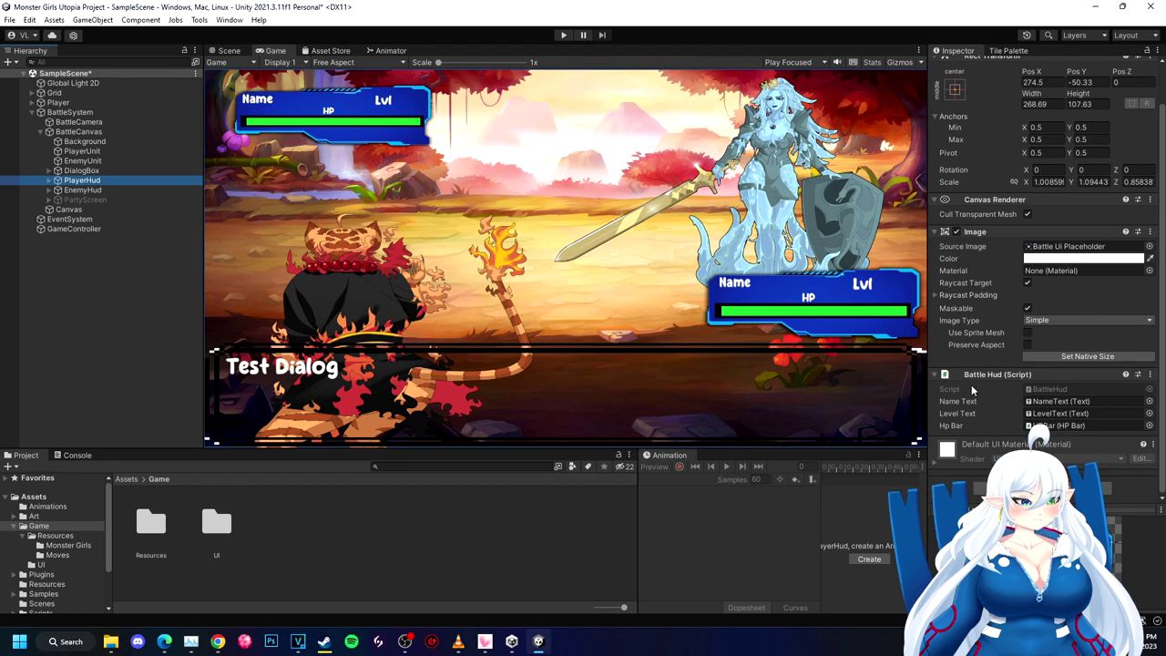
scroll(992, 269, "up", 2)
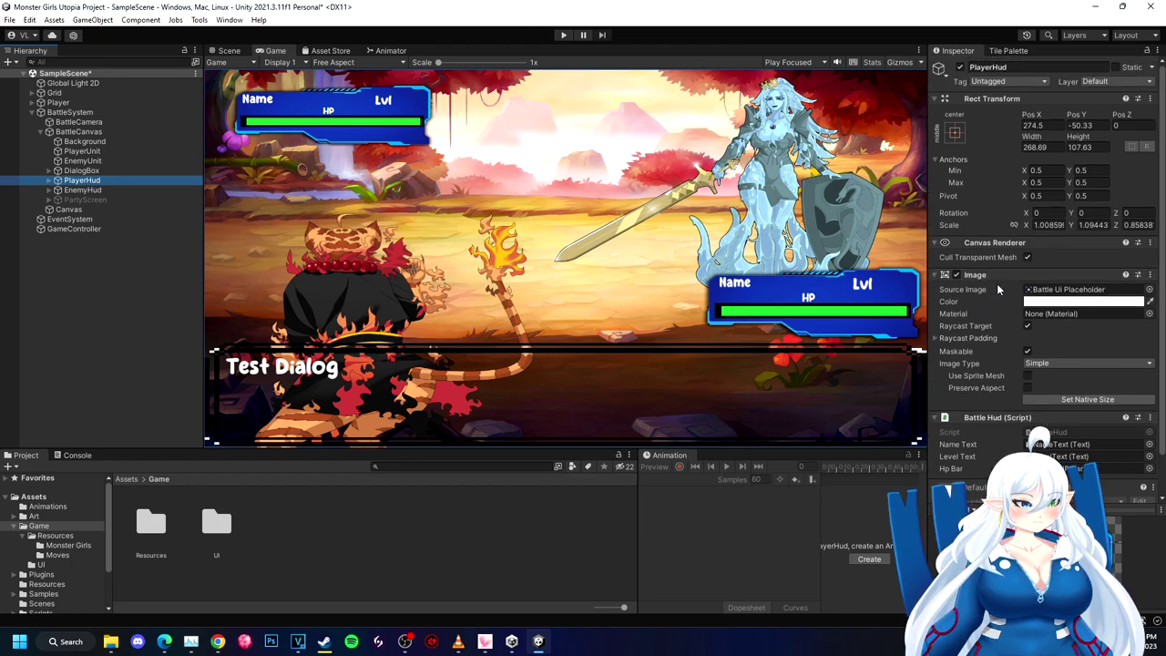
Step: Inspect Canvas, EventSystem, GameController, BattleCamera, BattleSystem, Background, PlayerUnit and EnemyUnit, then show Scene view
left_click(69, 210)
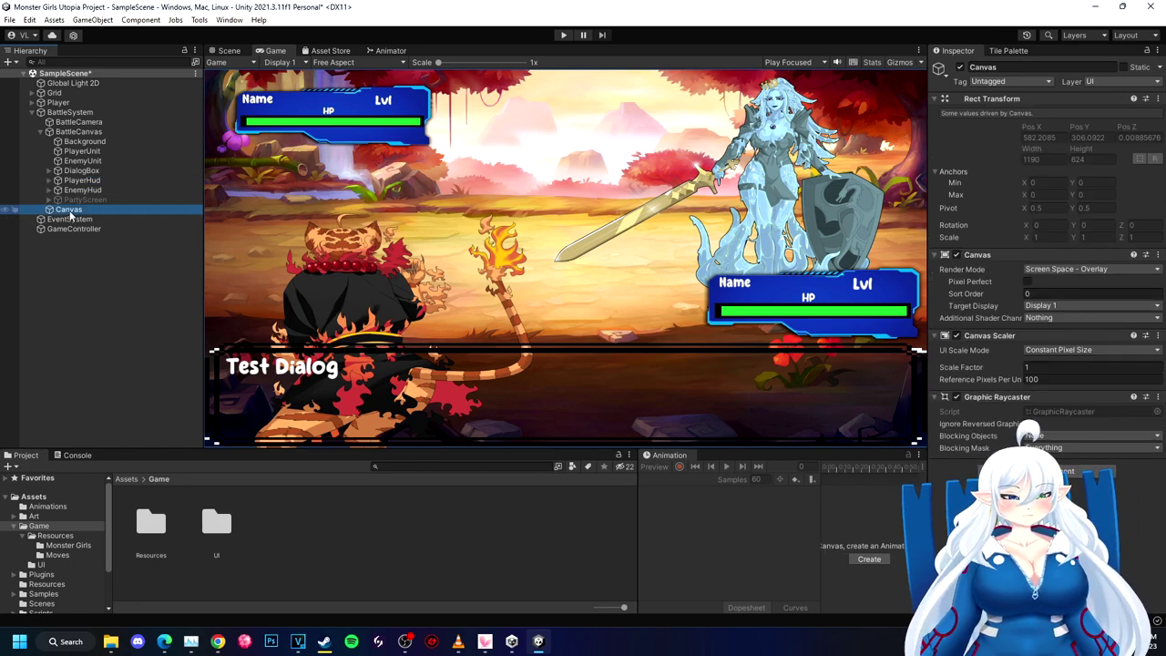
left_click(77, 221)
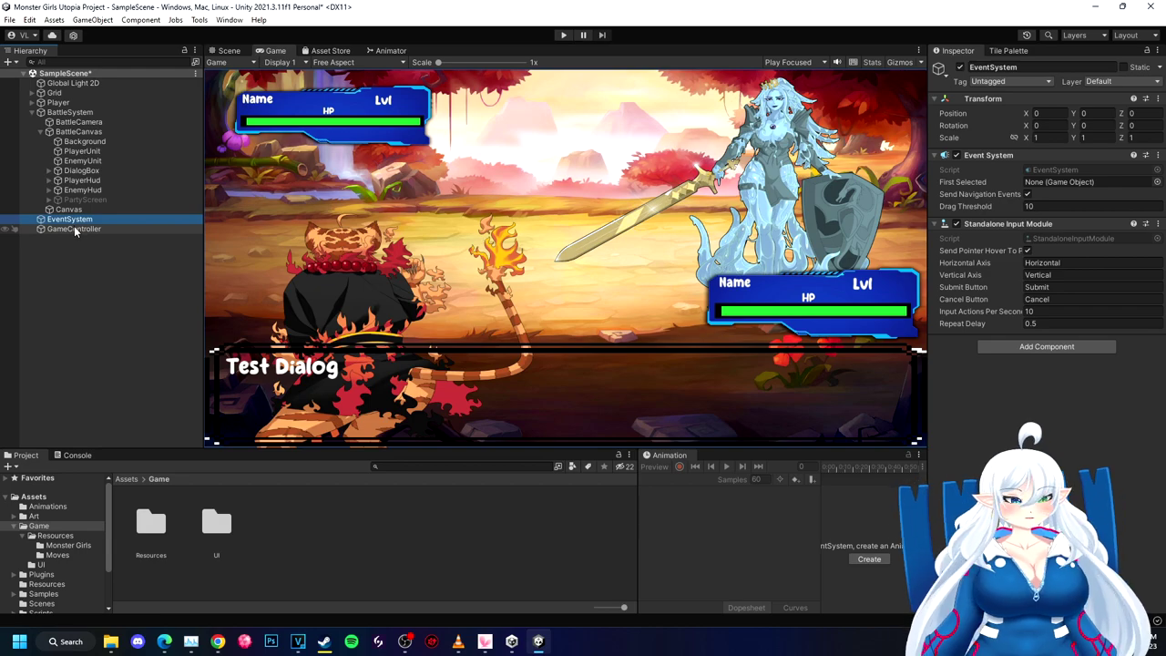
left_click(76, 229)
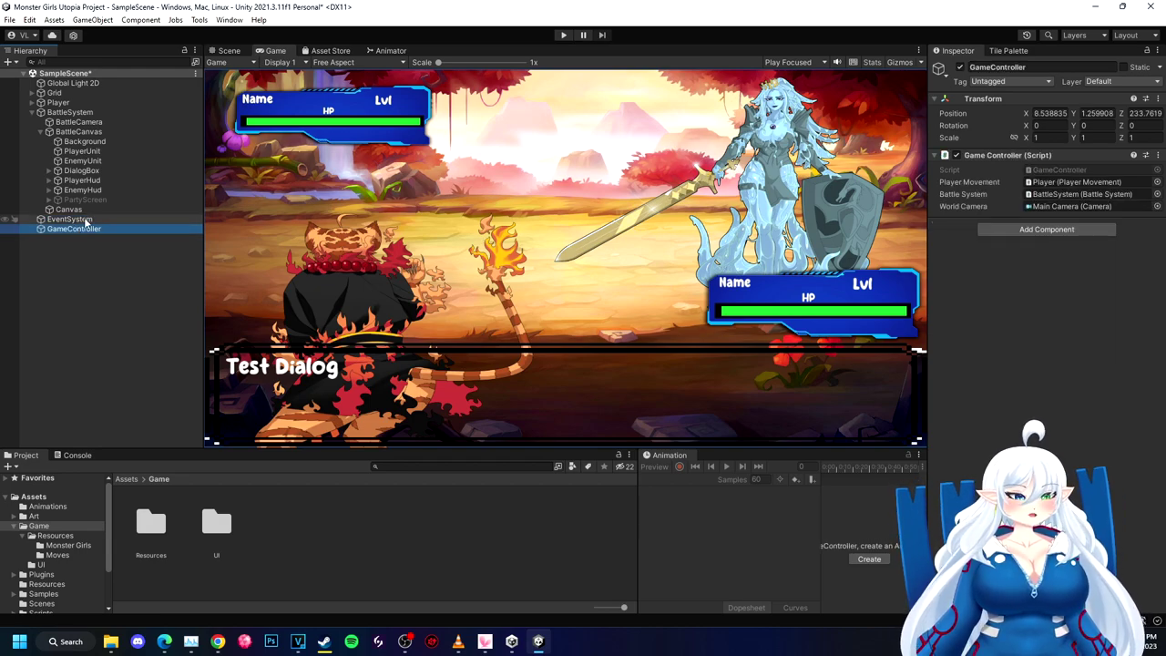
left_click(80, 122)
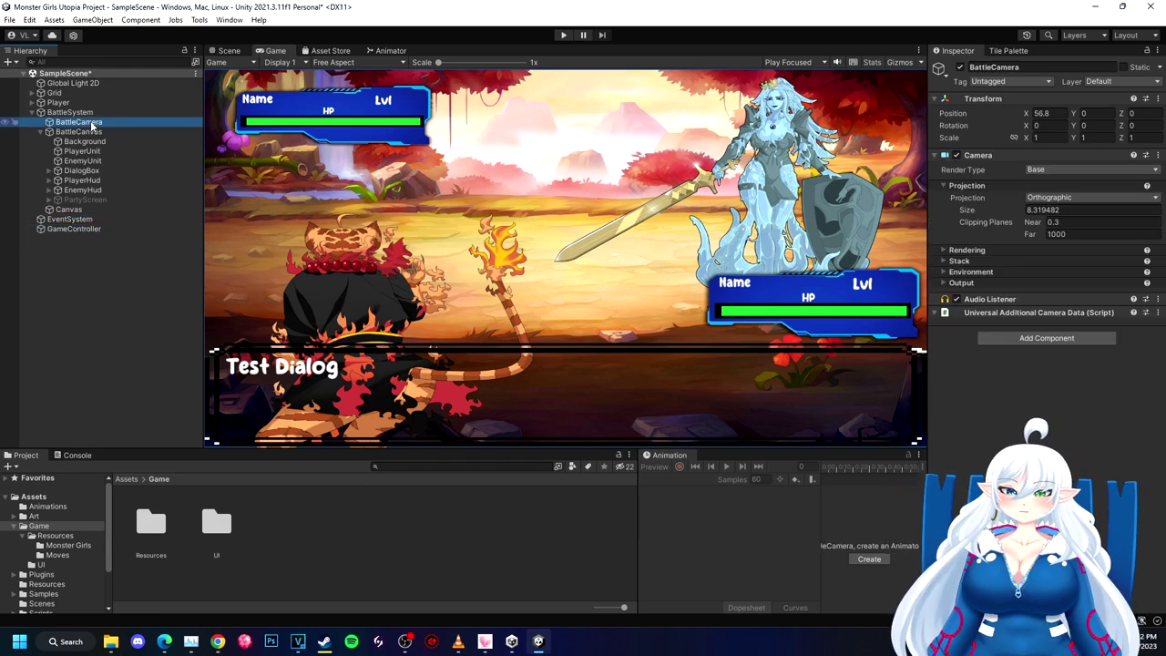
left_click(82, 112)
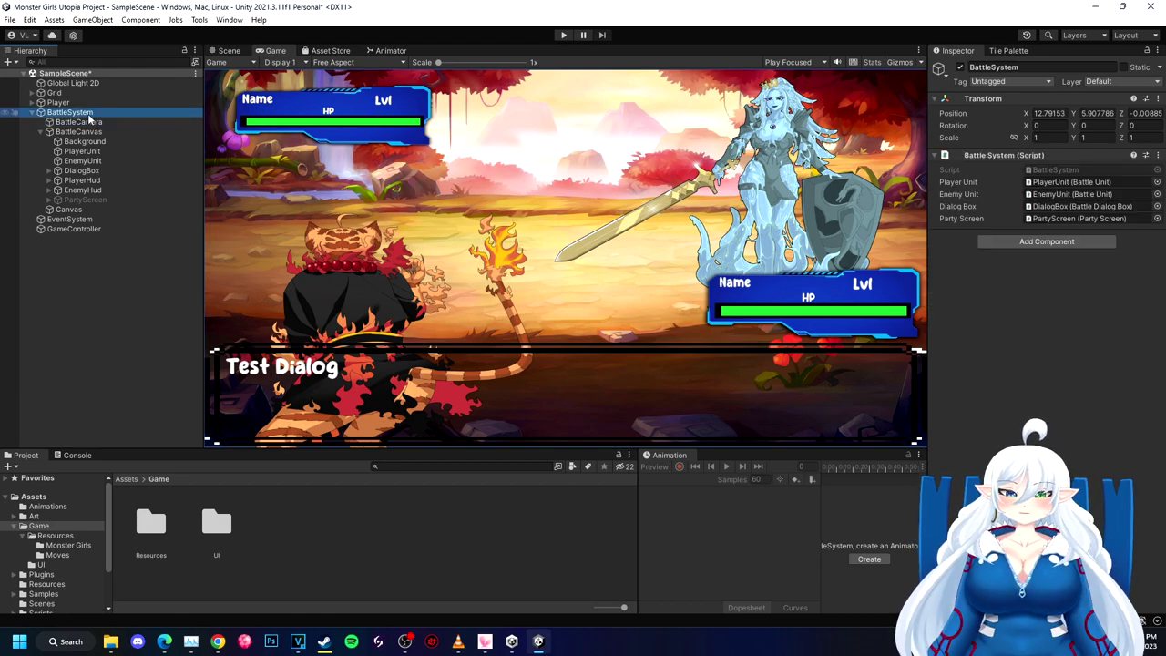
left_click(94, 143)
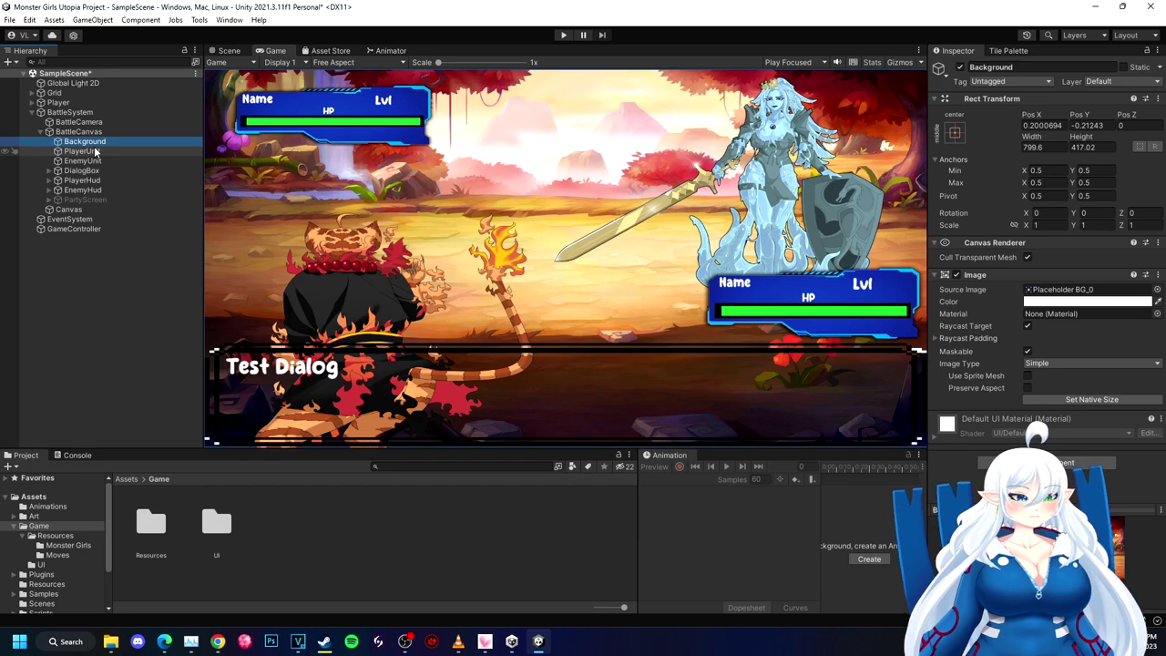
left_click(82, 151)
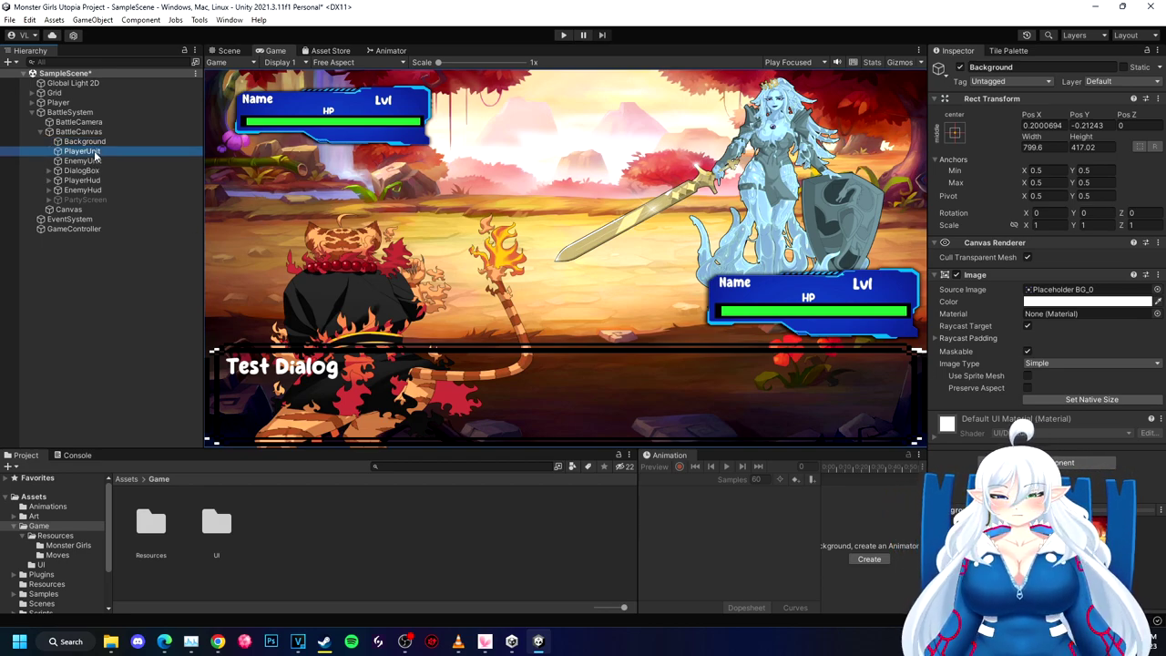
scroll(1157, 465, "down", 1)
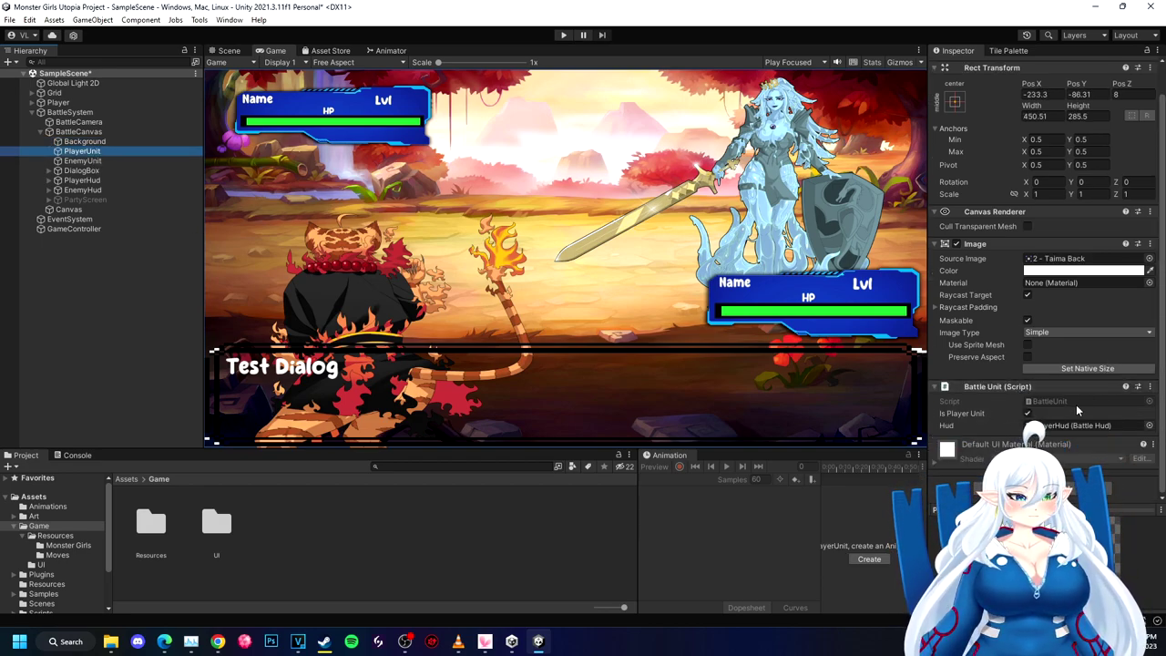
left_click(86, 171)
left_click(89, 161)
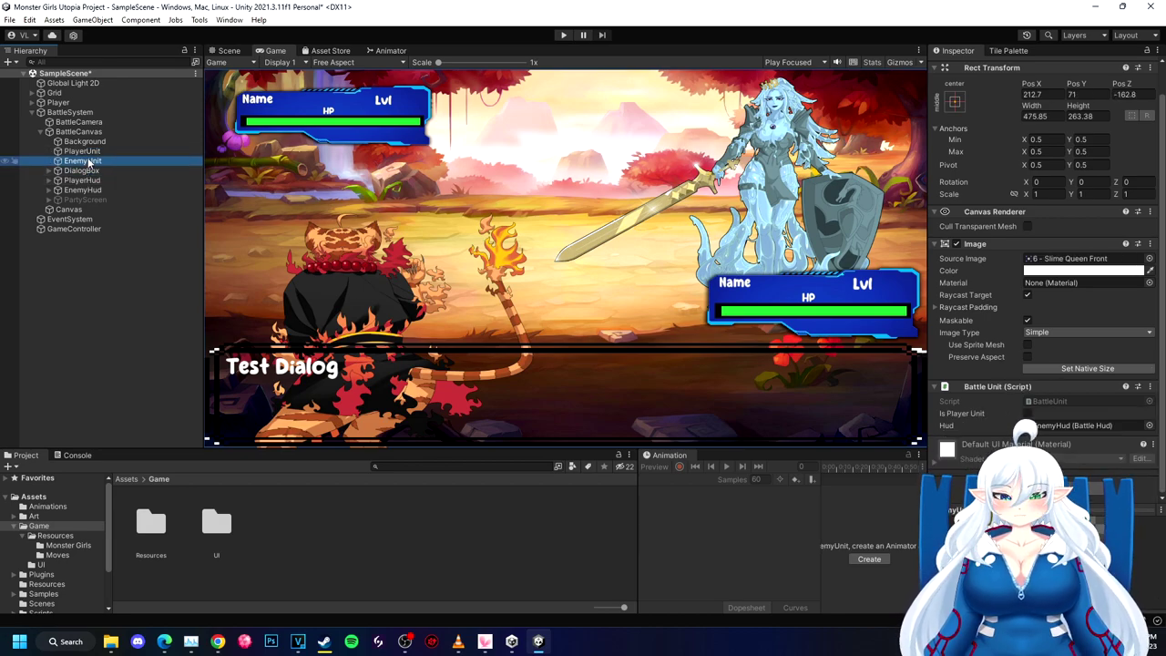
left_click(229, 50)
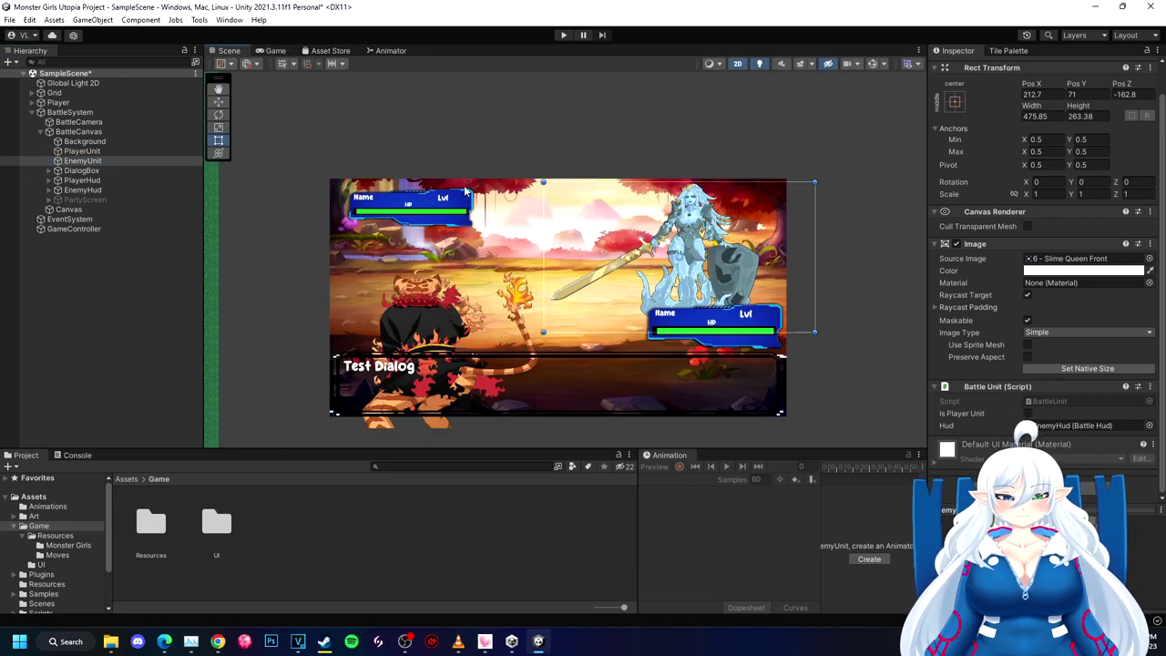
Step: Clear the EnemyUnit selection, expand DialogBox and select DialogText
scroll(697, 311, "up", 3)
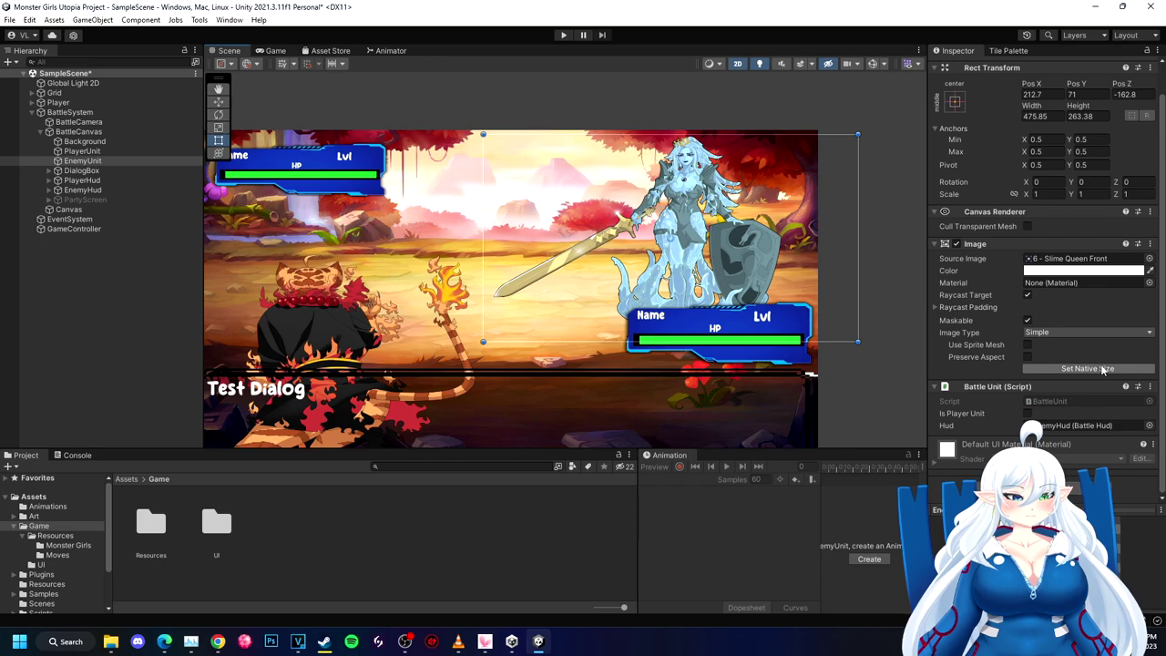
left_click(264, 390)
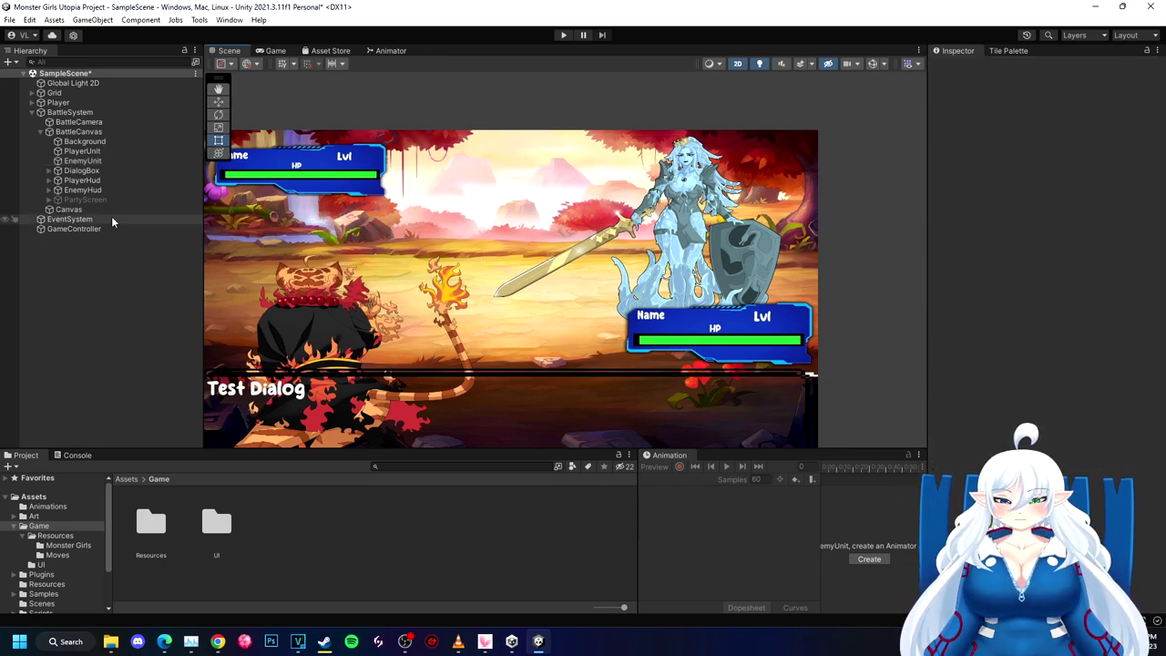
left_click(48, 170)
left_click(87, 180)
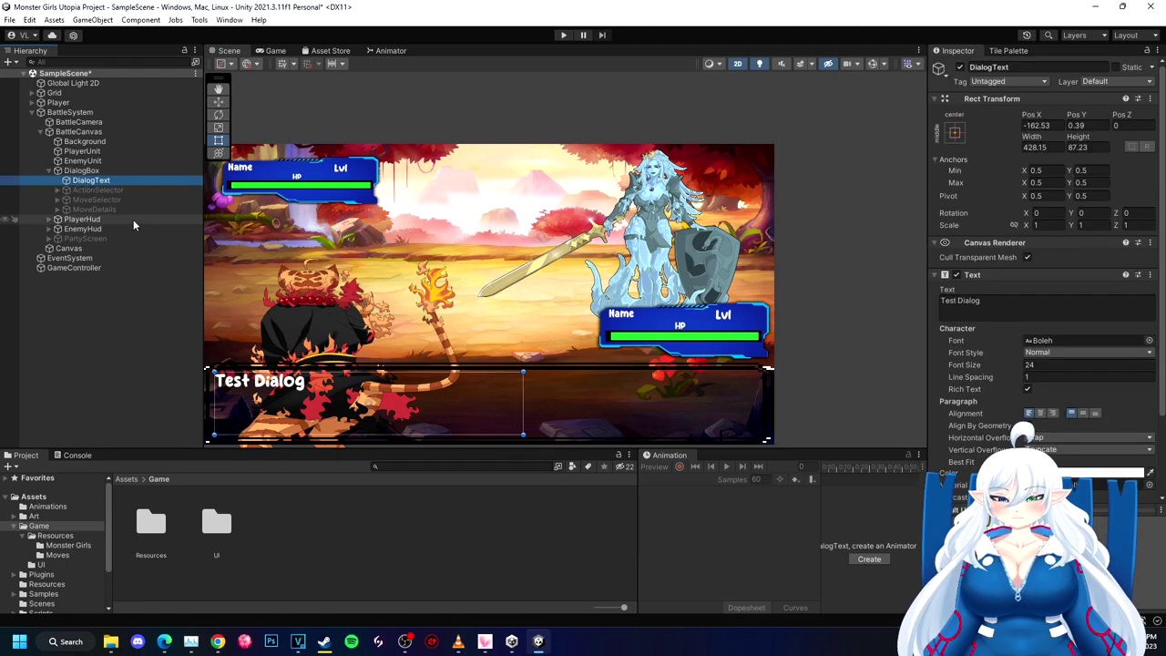
scroll(1057, 396, "down", 3)
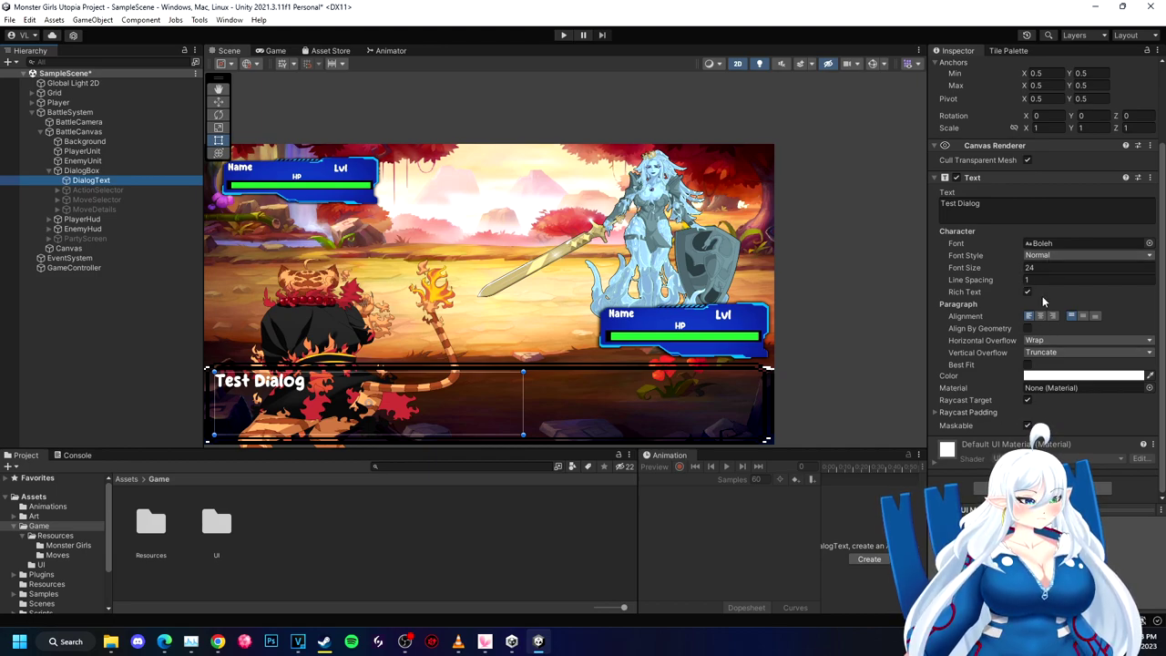
Step: Try Best Fit on DialogText and leave it off, checking its material and raycast padding
left_click(1030, 331)
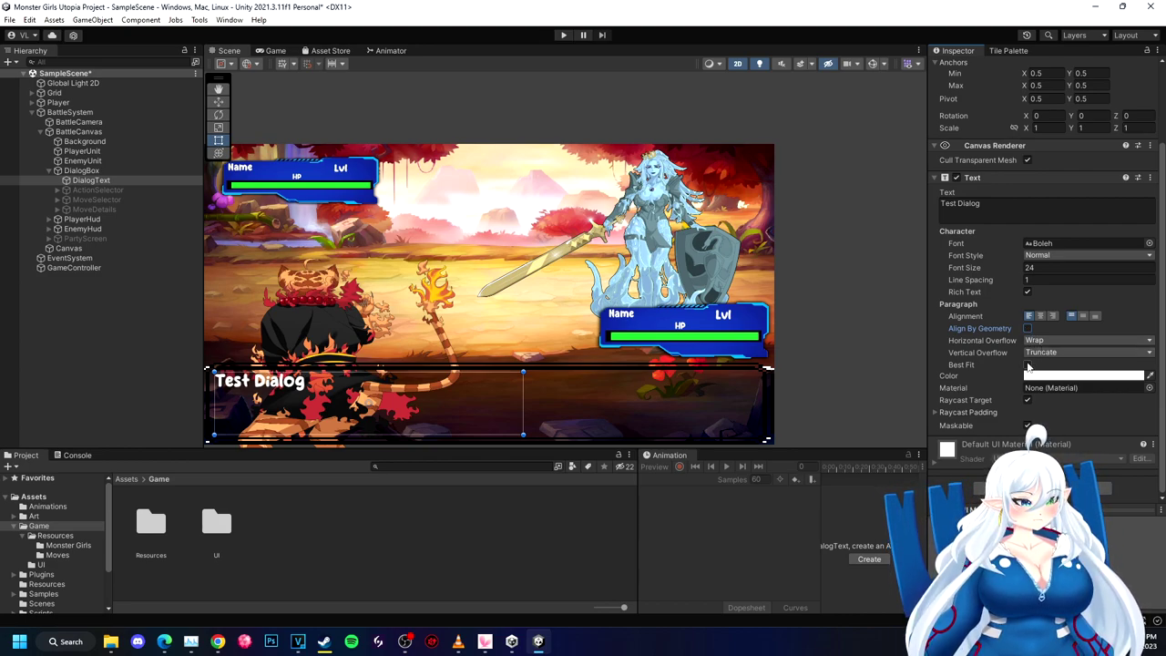
left_click(1028, 364)
left_click(1028, 364)
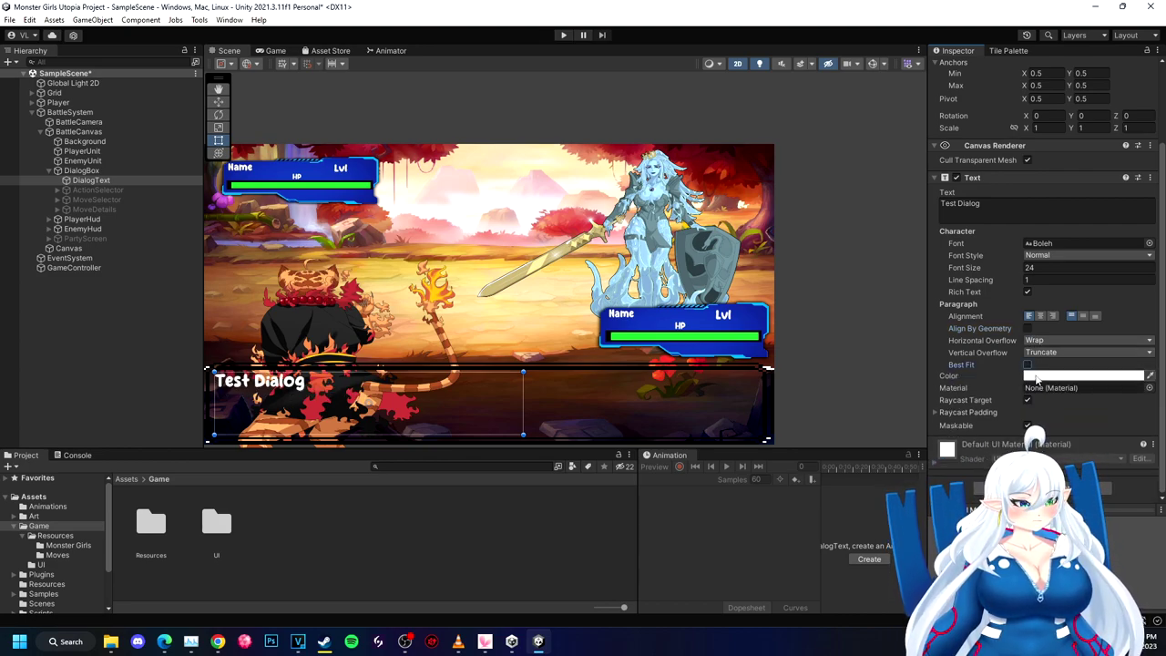
left_click(1027, 365)
left_click(1028, 365)
left_click(1080, 388)
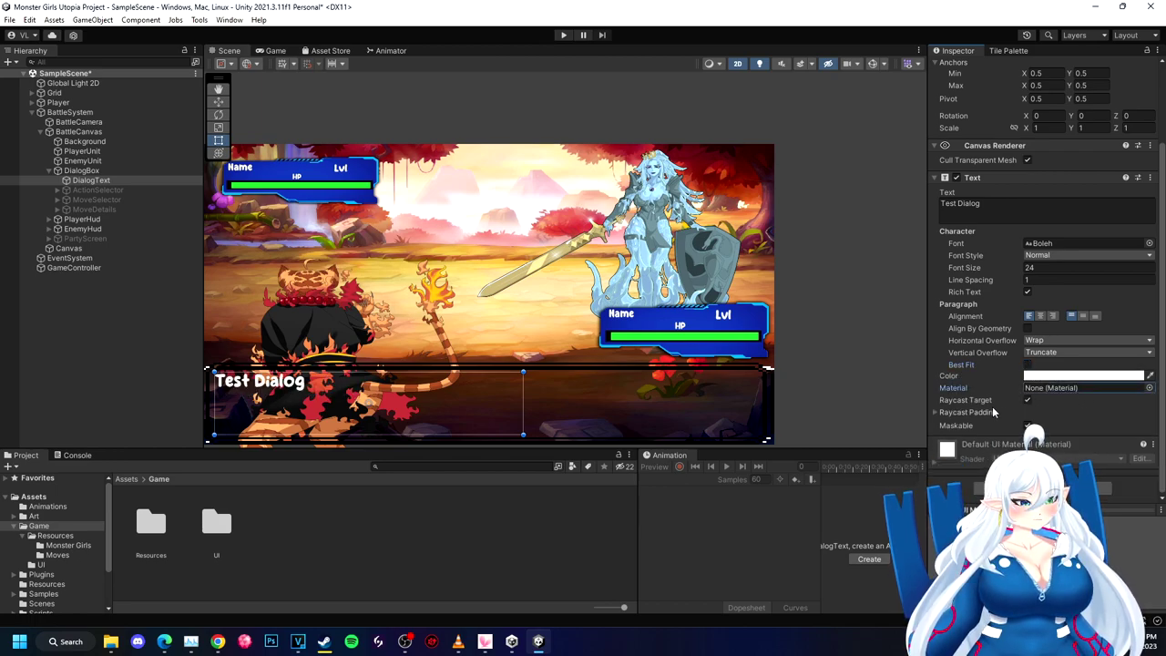
left_click(940, 415)
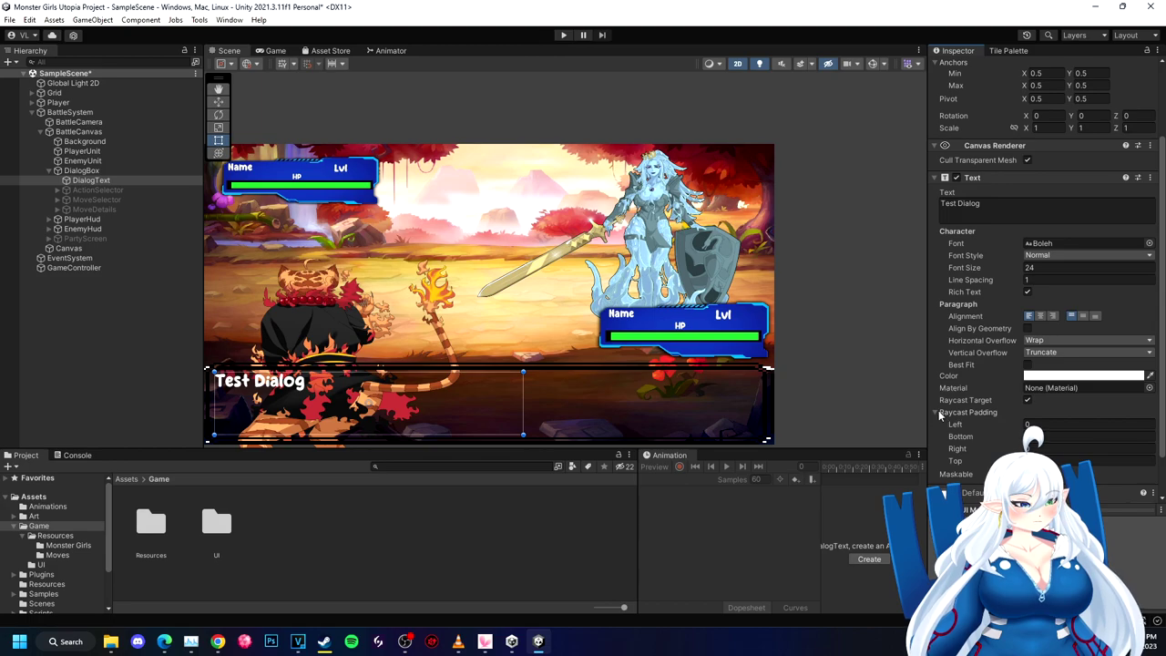
left_click(940, 414)
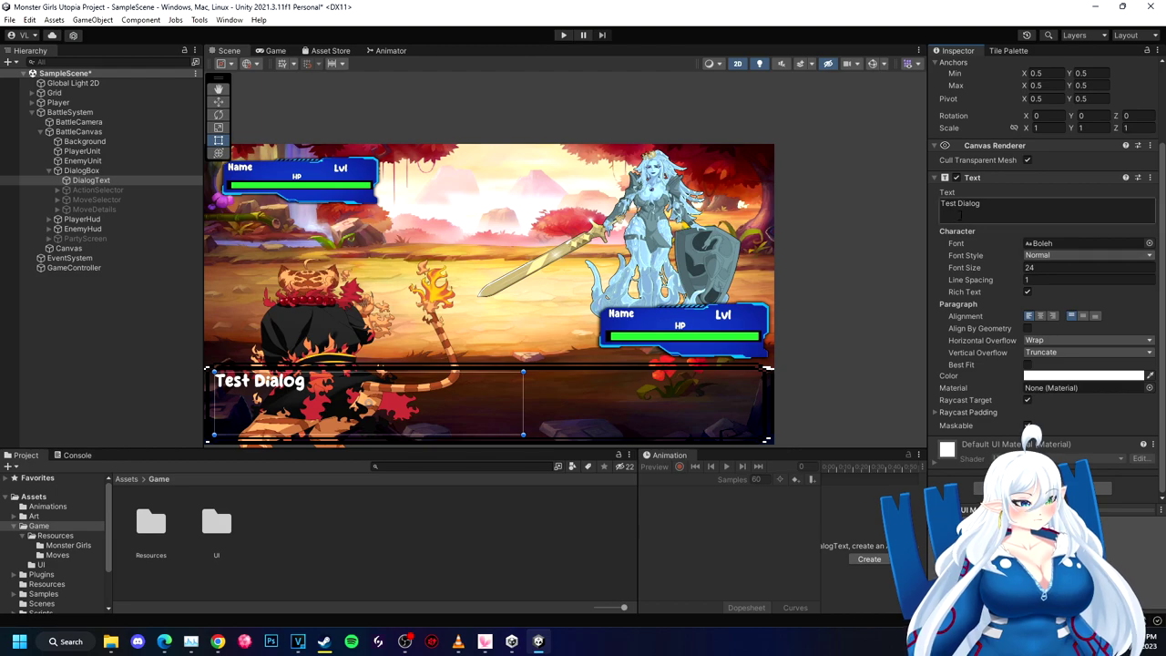
Step: Duplicate DialogText via its context menu, rename the copy 'DialogShadow', and select it
right_click(76, 180)
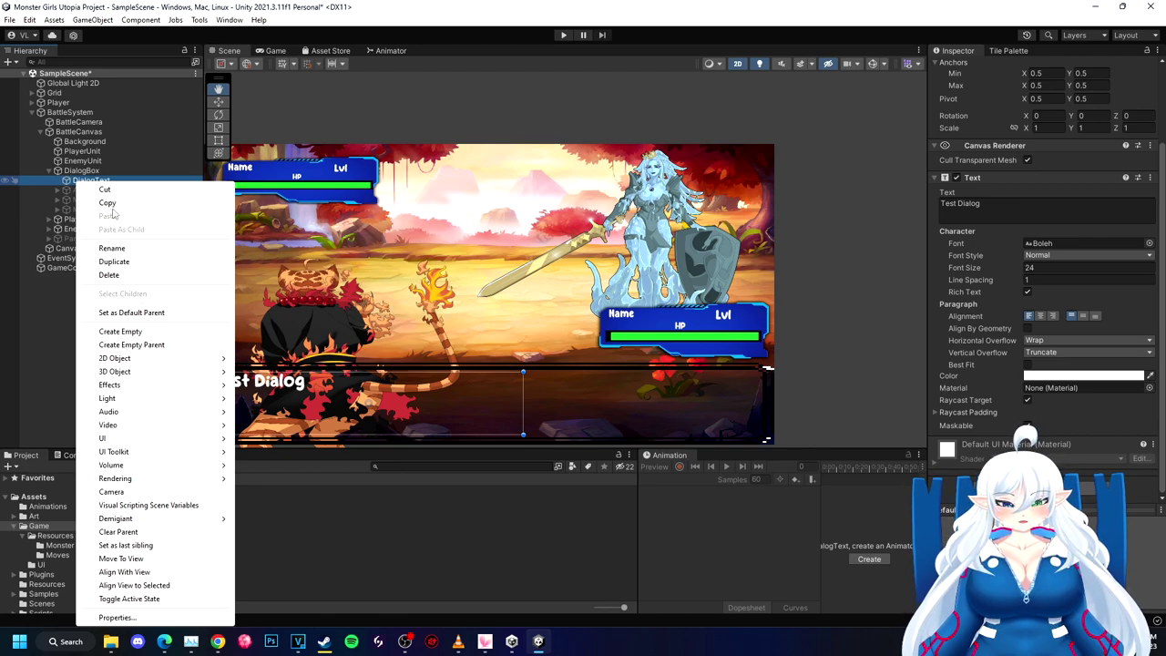
mouse_move(119, 386)
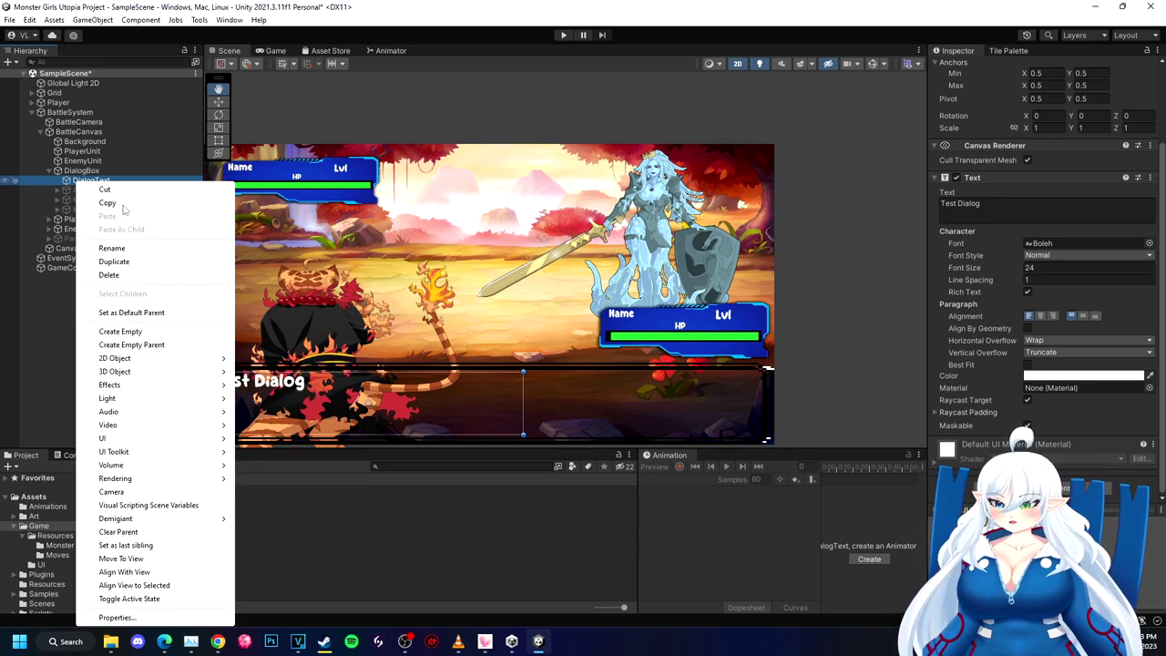
left_click(117, 262)
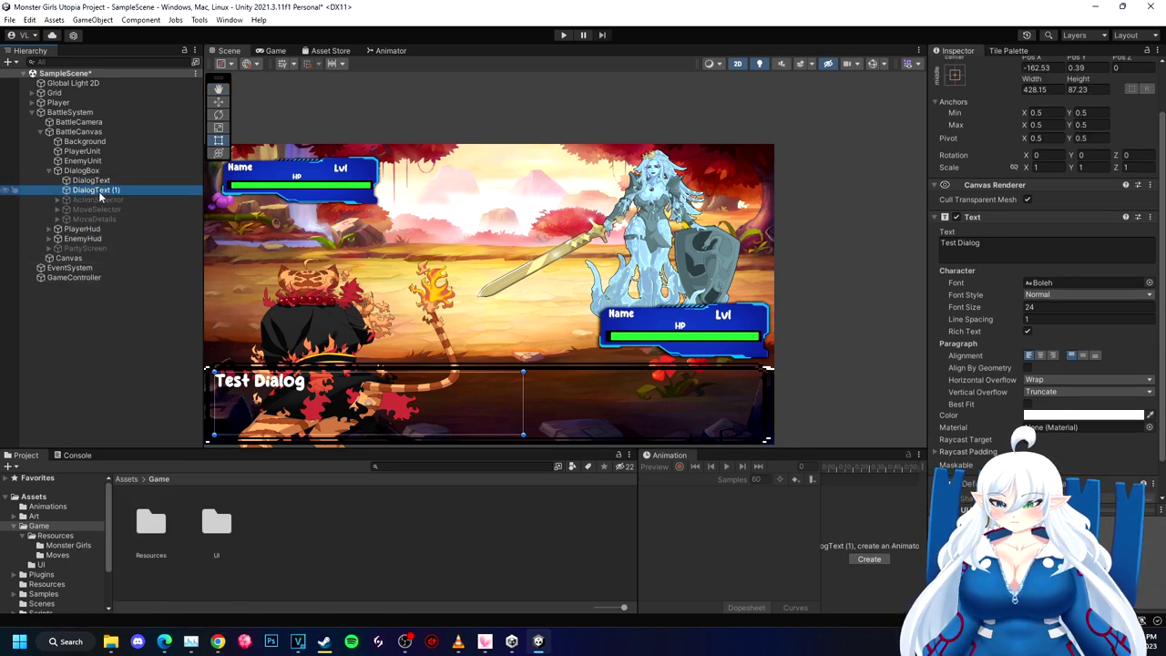
left_click(101, 191)
type("Di")
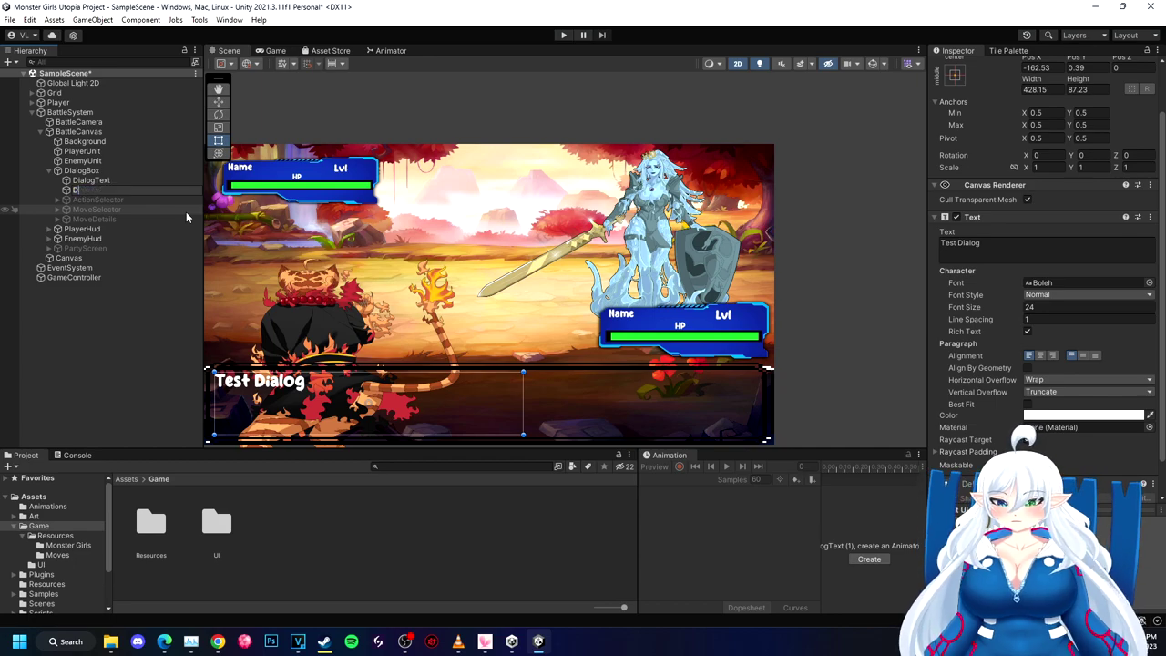
type("alogShadow")
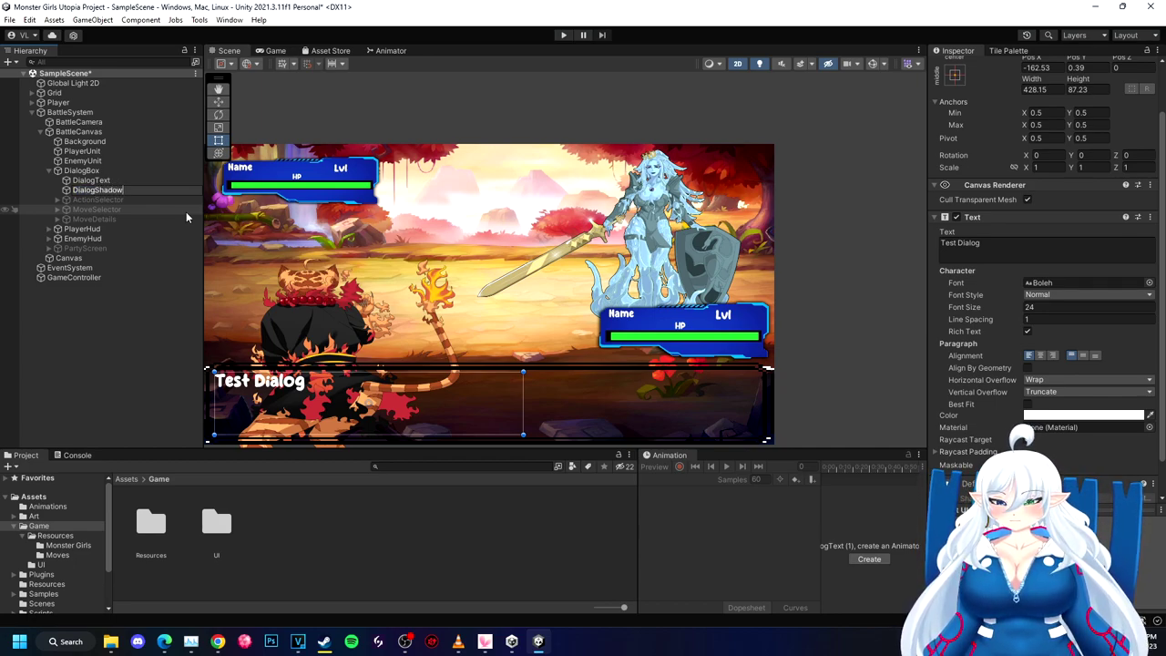
key("Return")
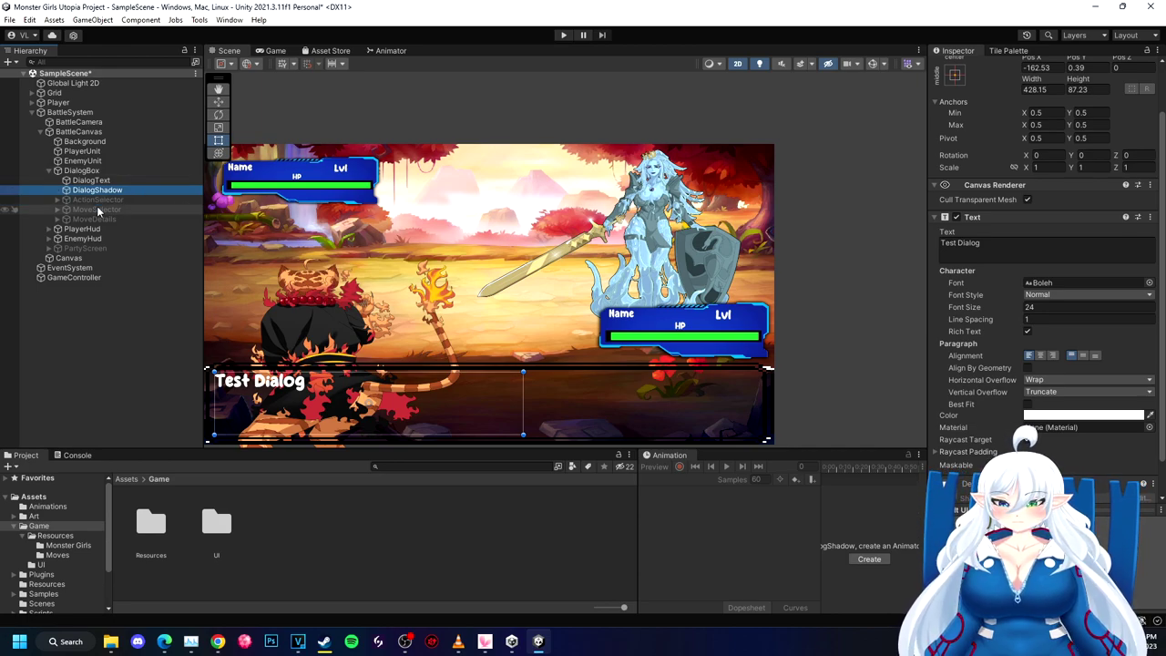
left_click(100, 181)
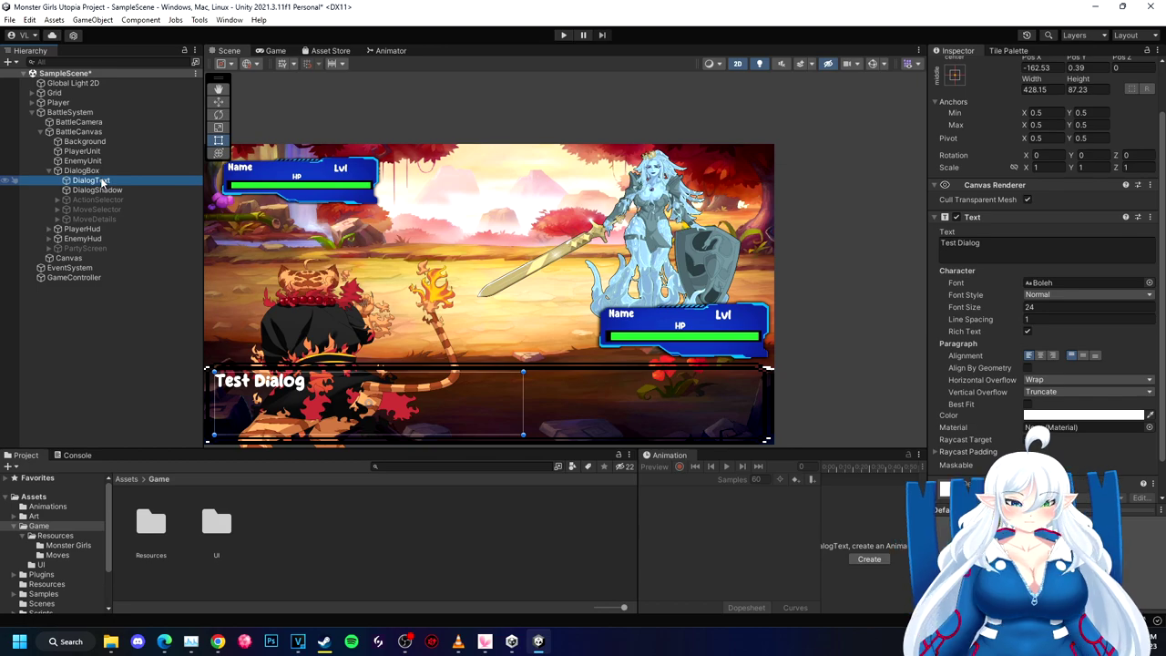
key("Up")
left_click(110, 189)
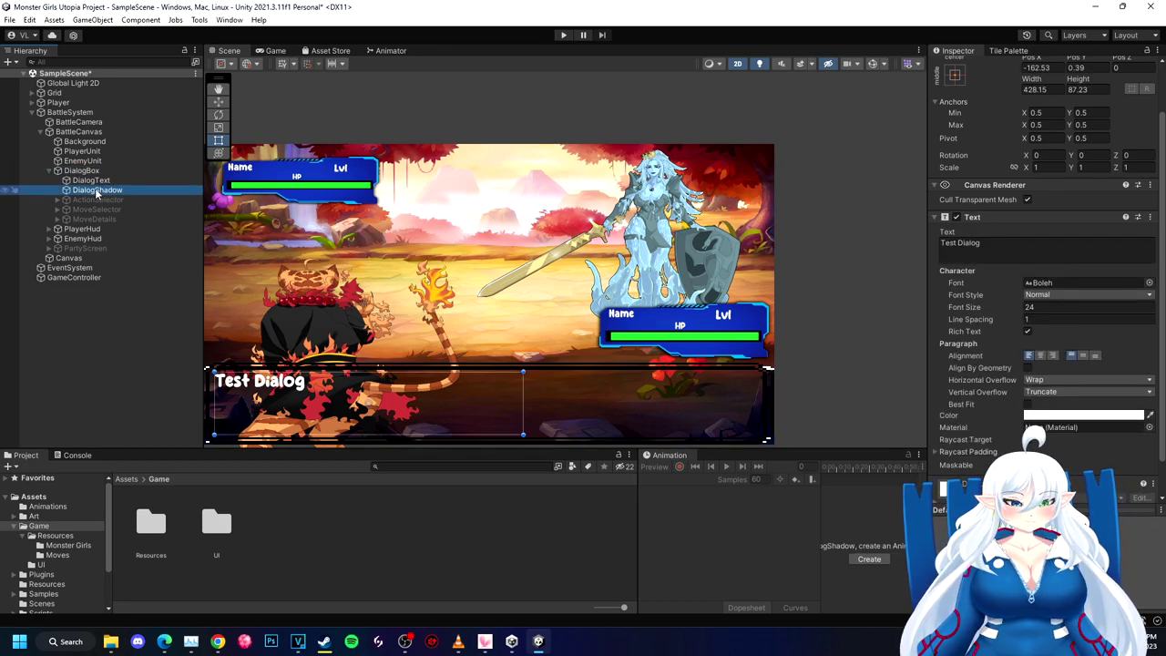
Step: Parent DialogShadow under DialogText, try font size 28 on it, then undo to remove it
left_click_drag(84, 190, 91, 181)
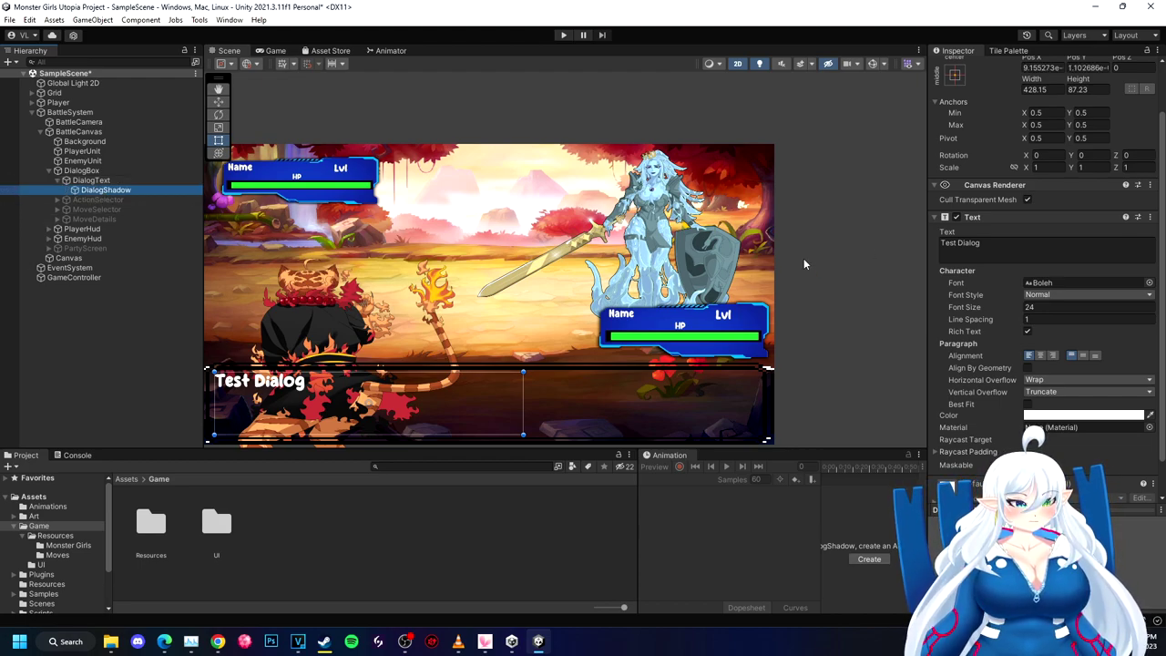
left_click(115, 180)
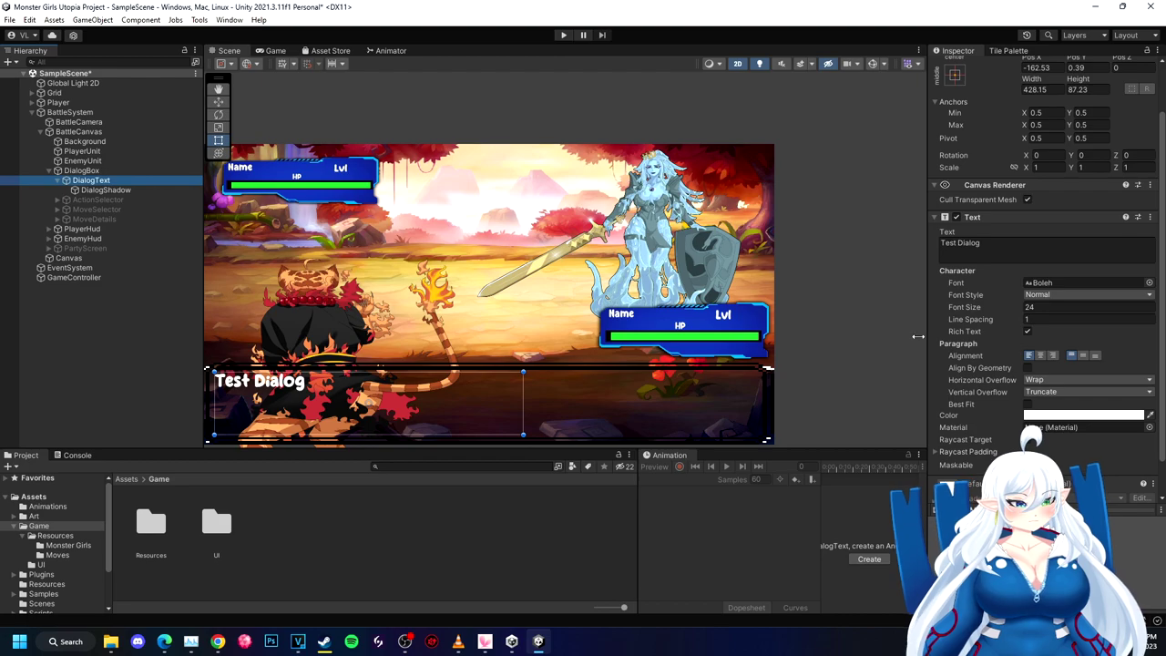
left_click(146, 189)
left_click_drag(524, 373, 531, 365)
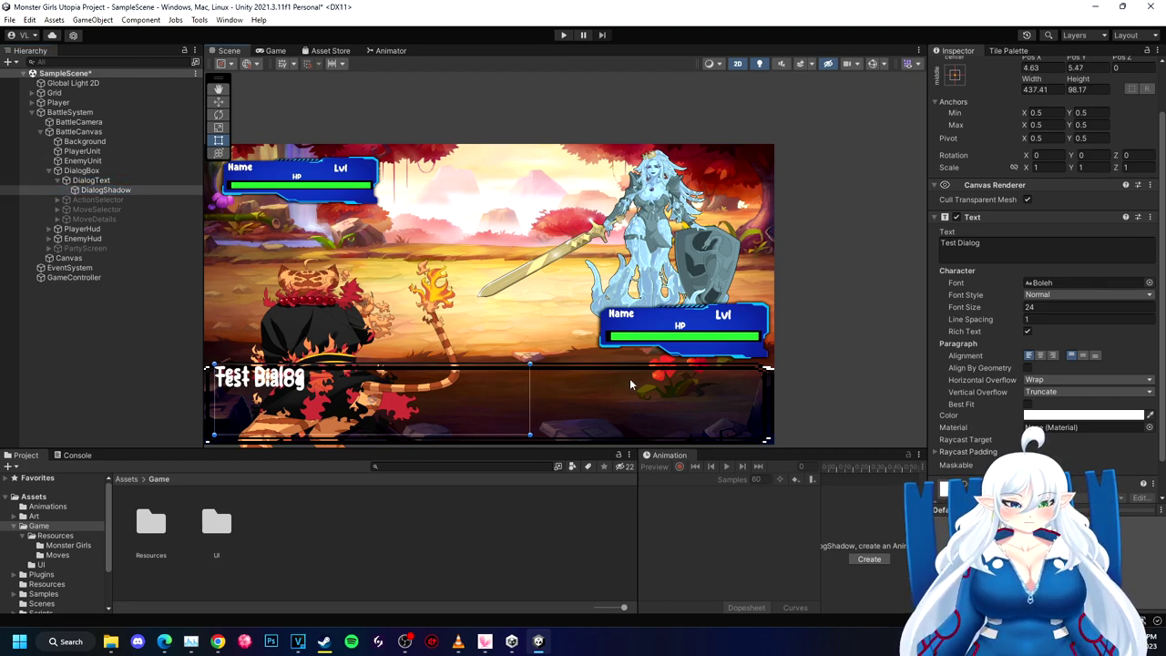
key("ctrl+z")
left_click(1039, 307)
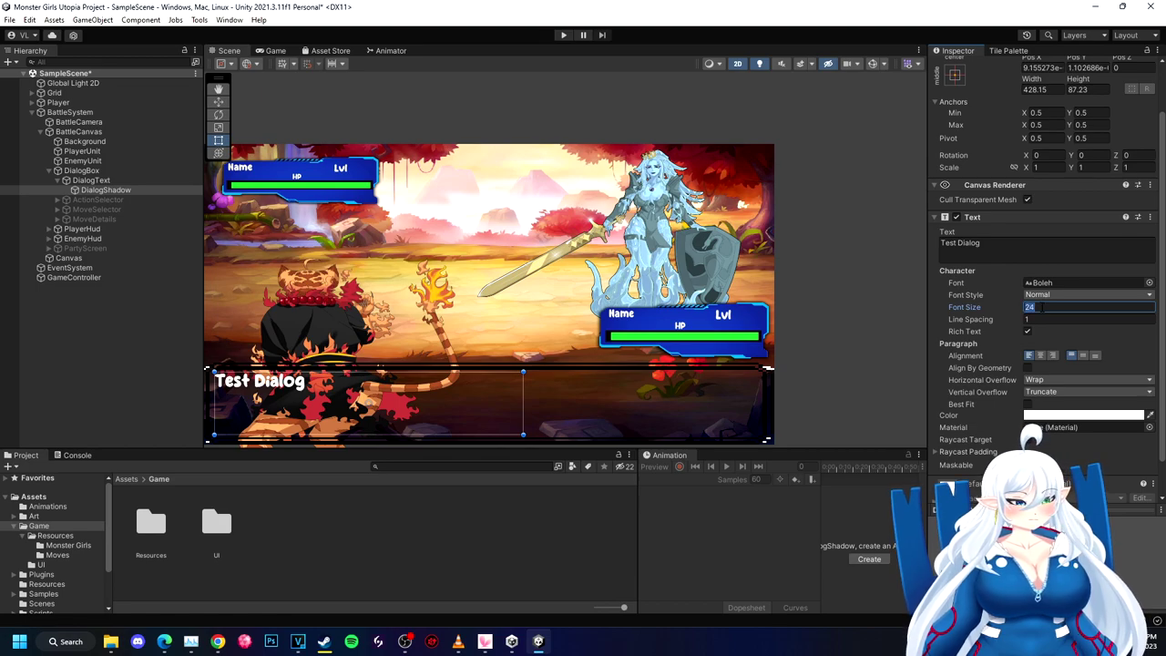
type("28")
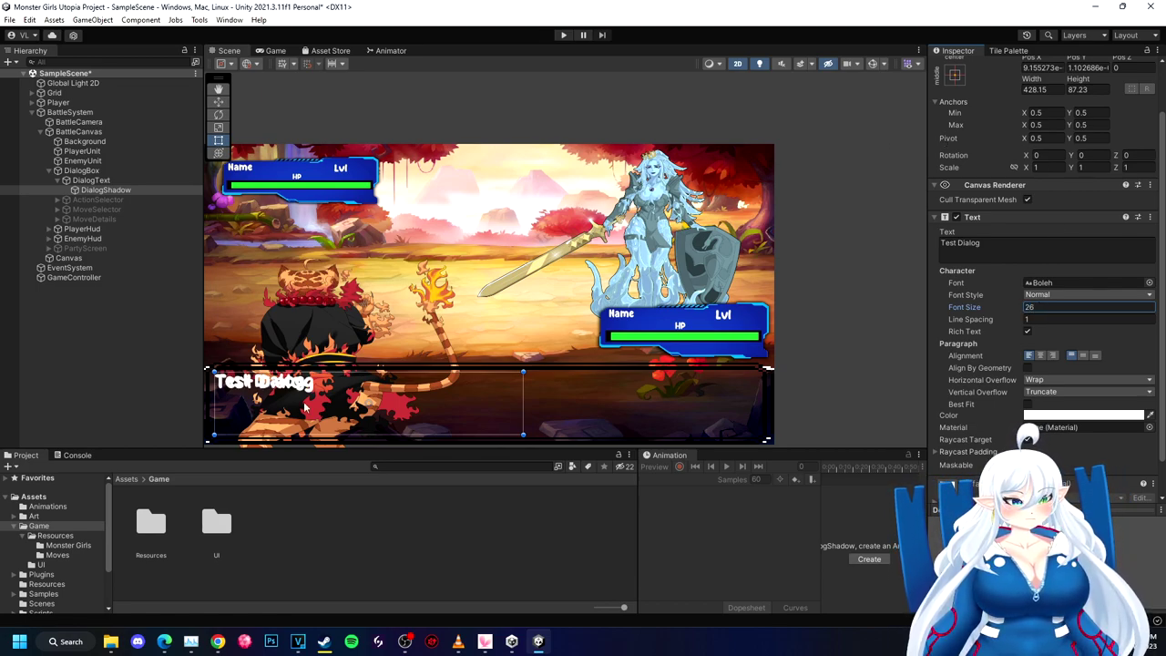
left_click(105, 189)
key("ctrl+z")
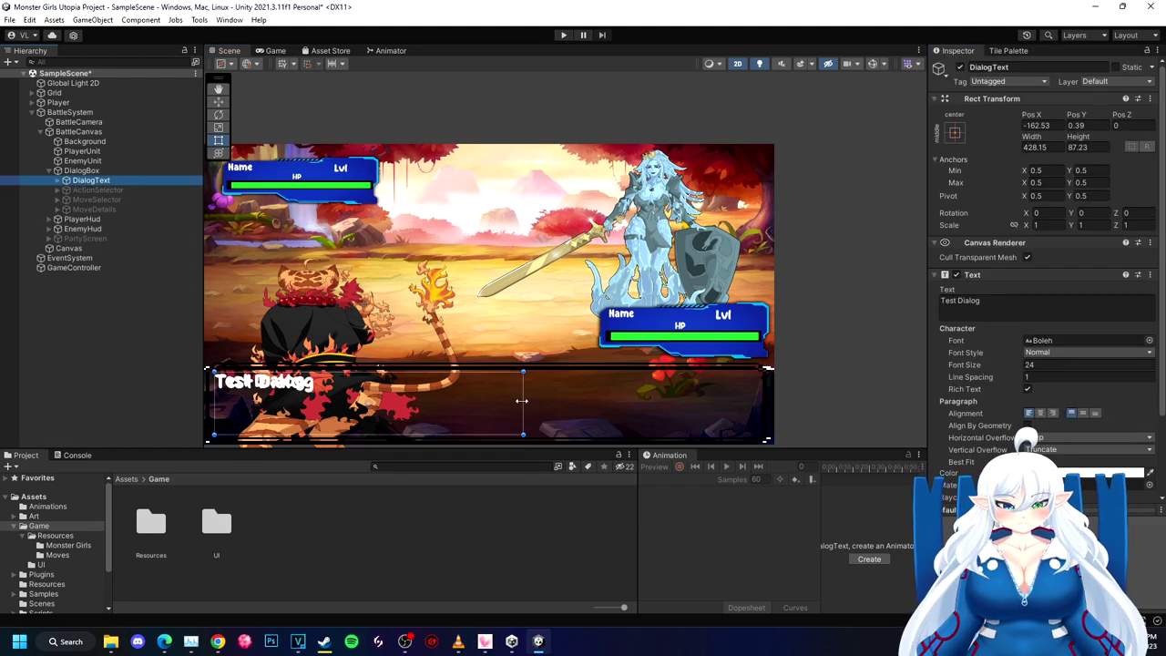
Step: Resize the DialogText box to about 419 wide with a raised top edge, then play the game
left_click_drag(511, 401, 508, 401)
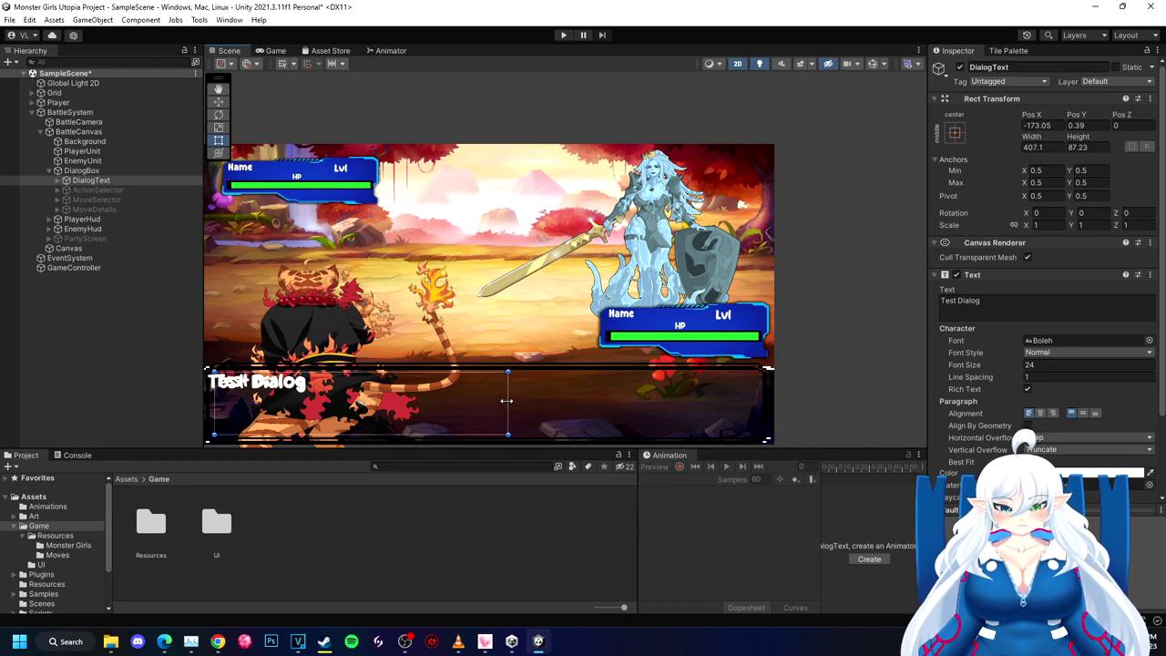
left_click(1107, 473)
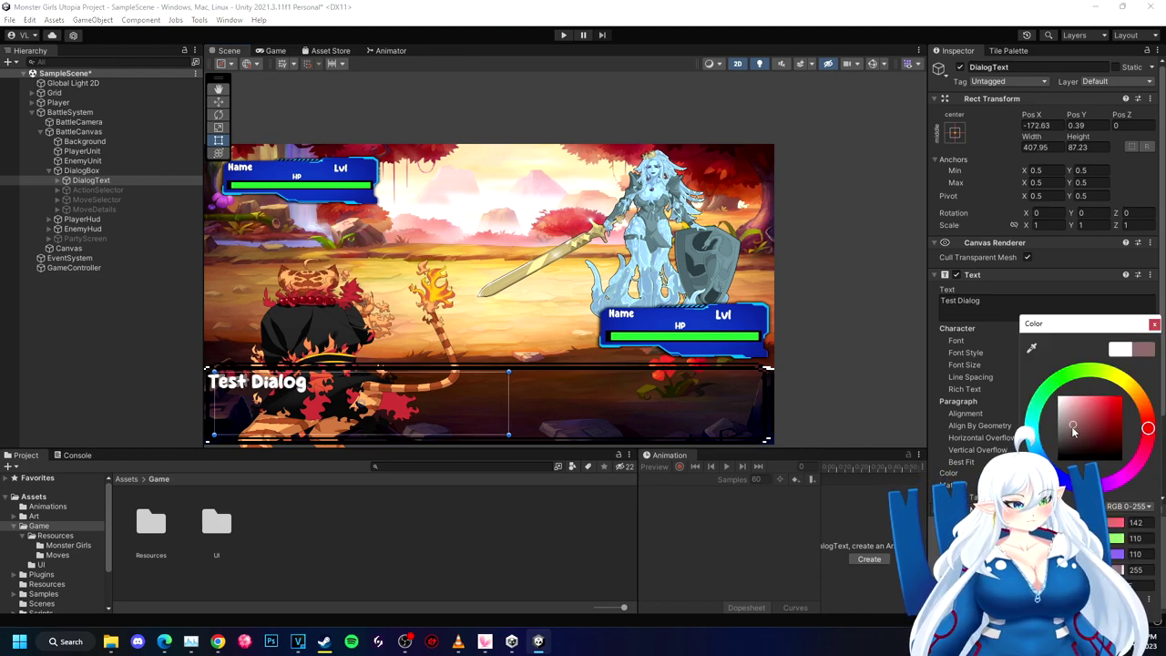
left_click(524, 494)
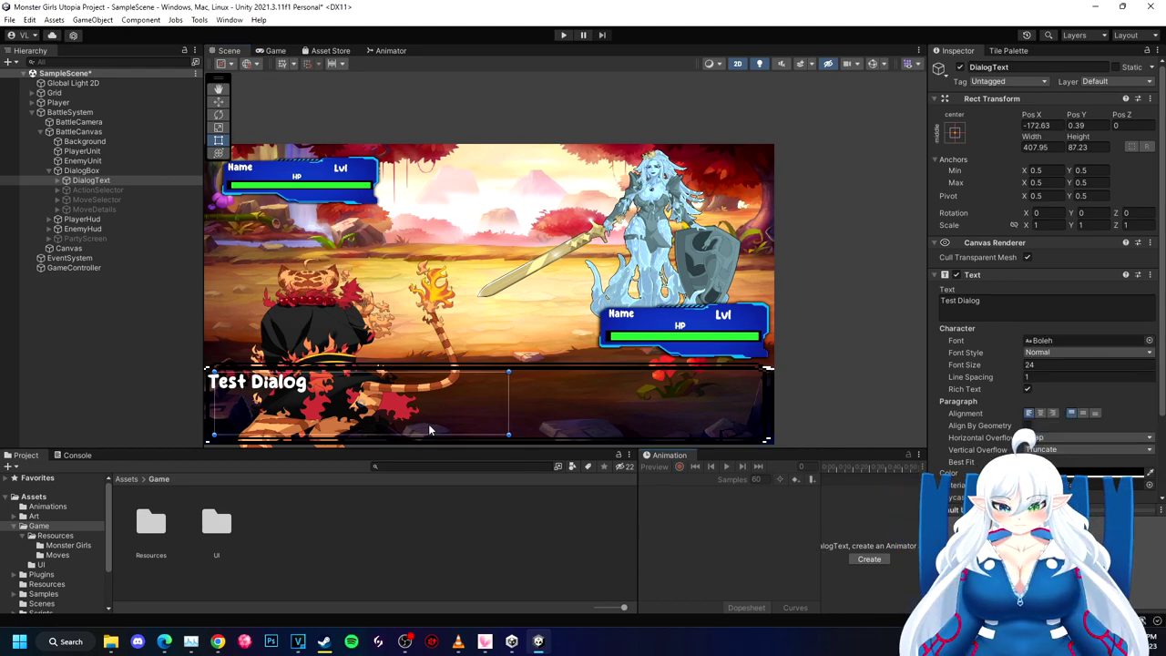
left_click_drag(506, 416, 525, 418)
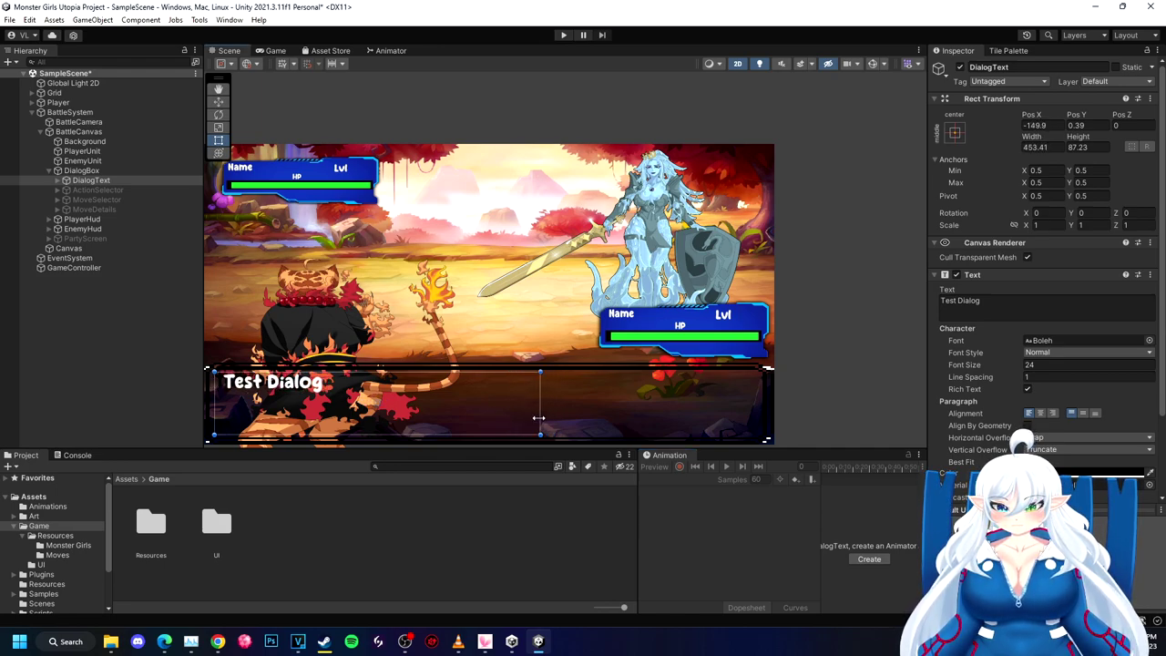
left_click_drag(525, 418, 516, 418)
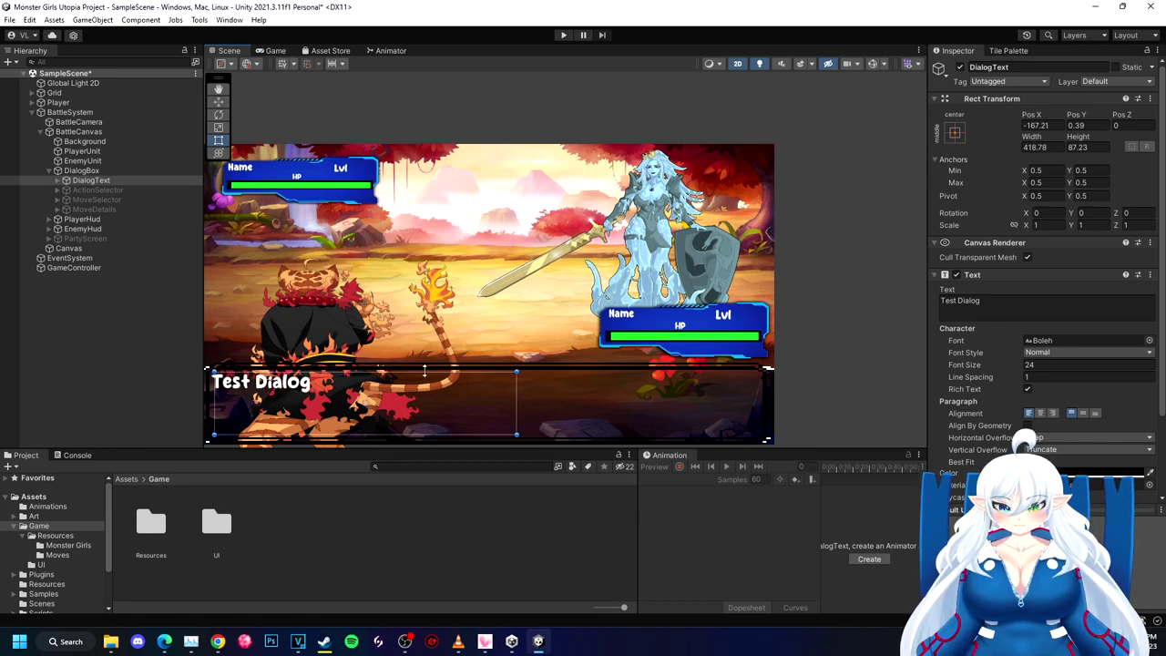
left_click_drag(424, 369, 421, 367)
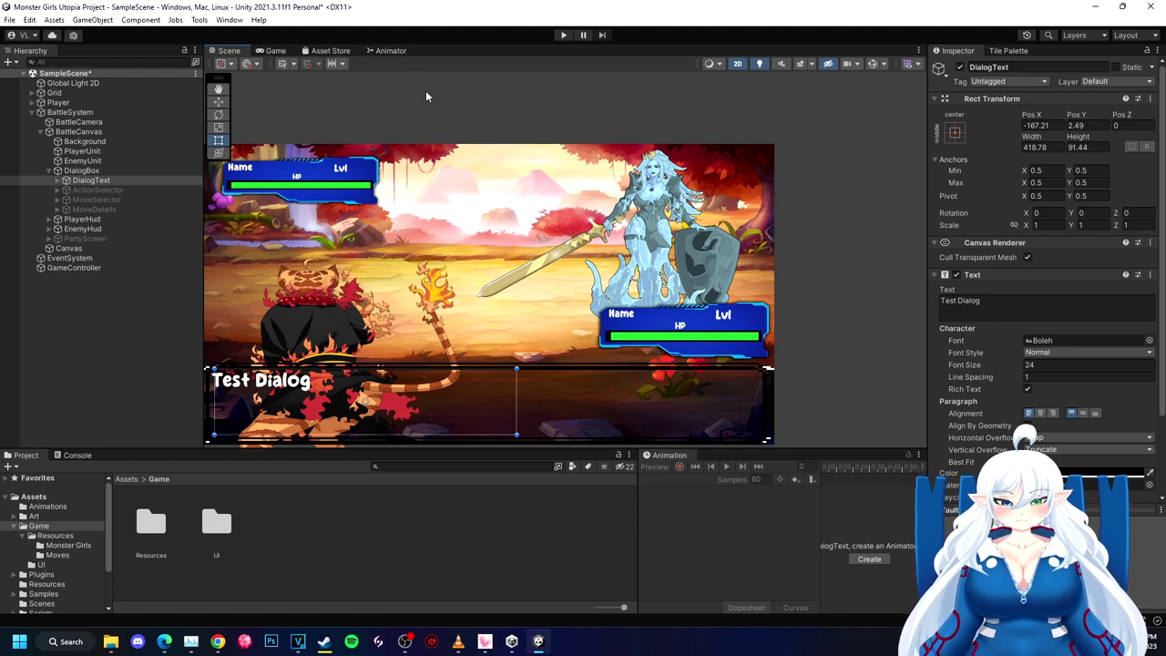
left_click(511, 102)
left_click(563, 35)
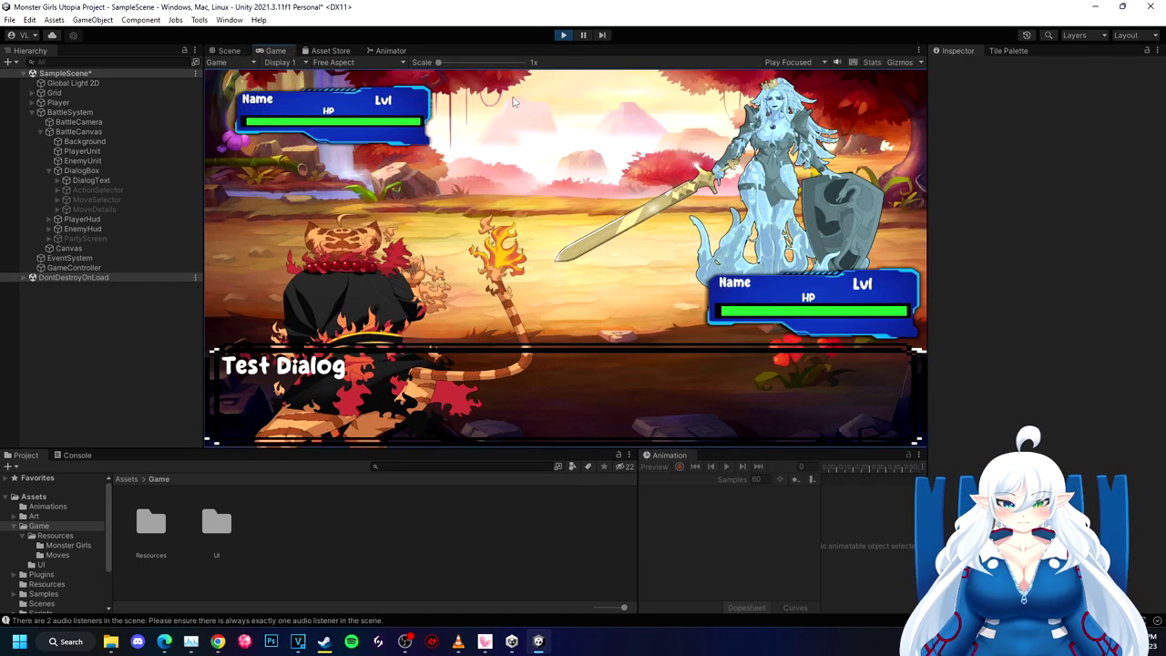
Step: Deactivate BattleSystem and play-test walking right into the tall grass to trigger the Slime Princess battle
left_click(563, 35)
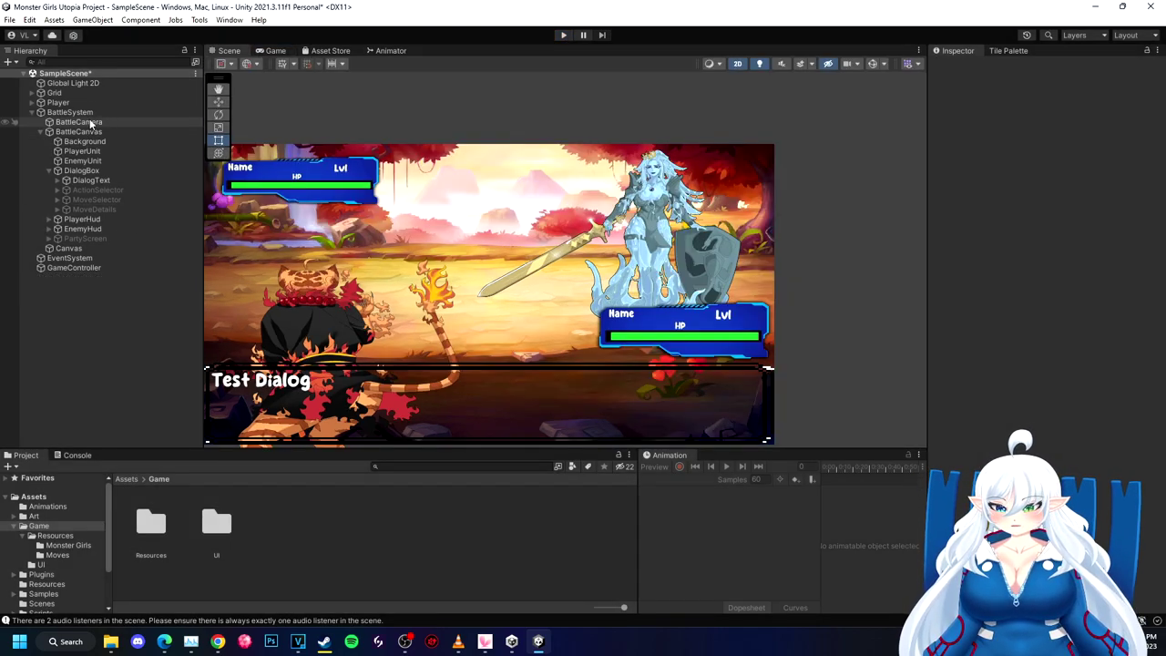
left_click(70, 112)
left_click(961, 68)
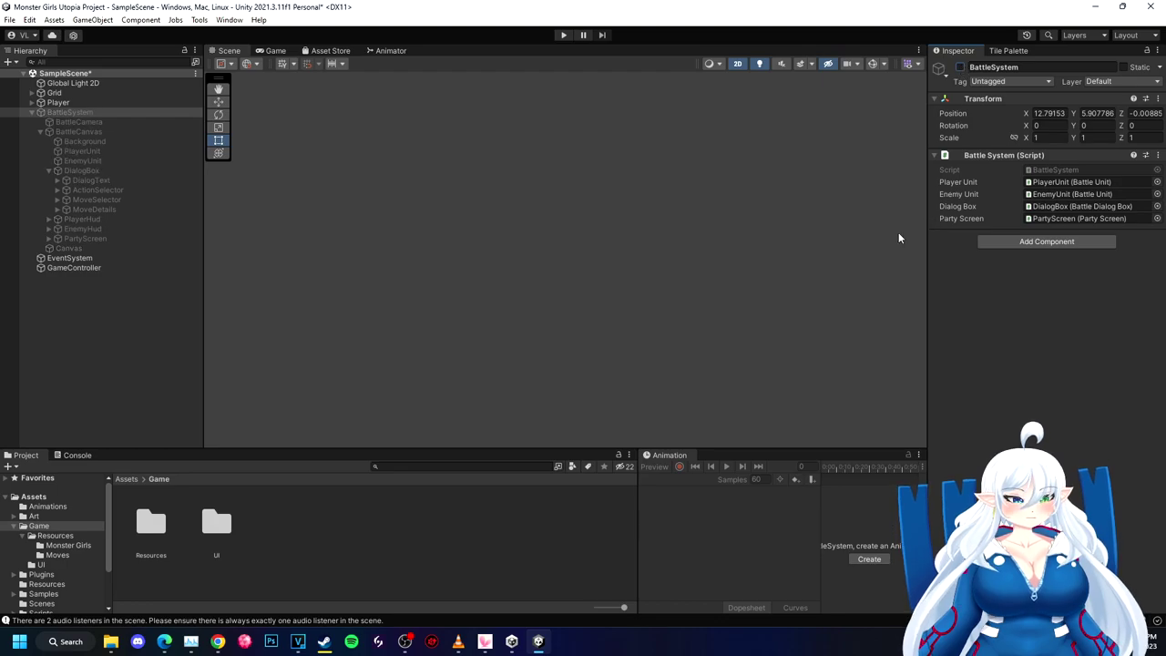
left_click(563, 34)
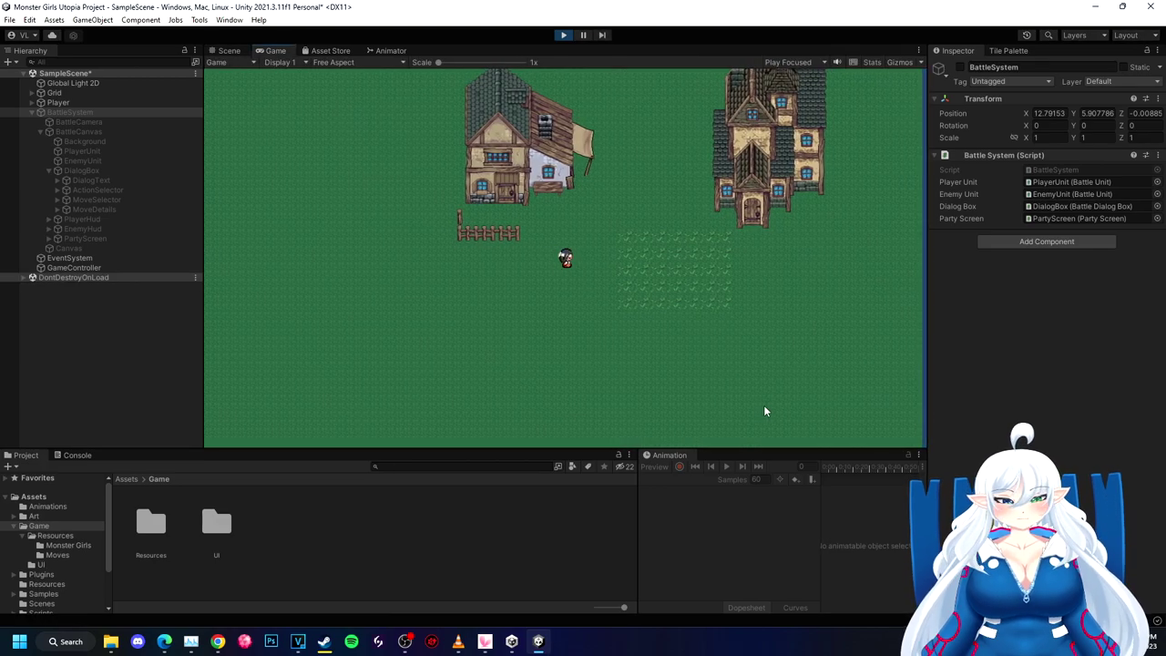
key("Right")
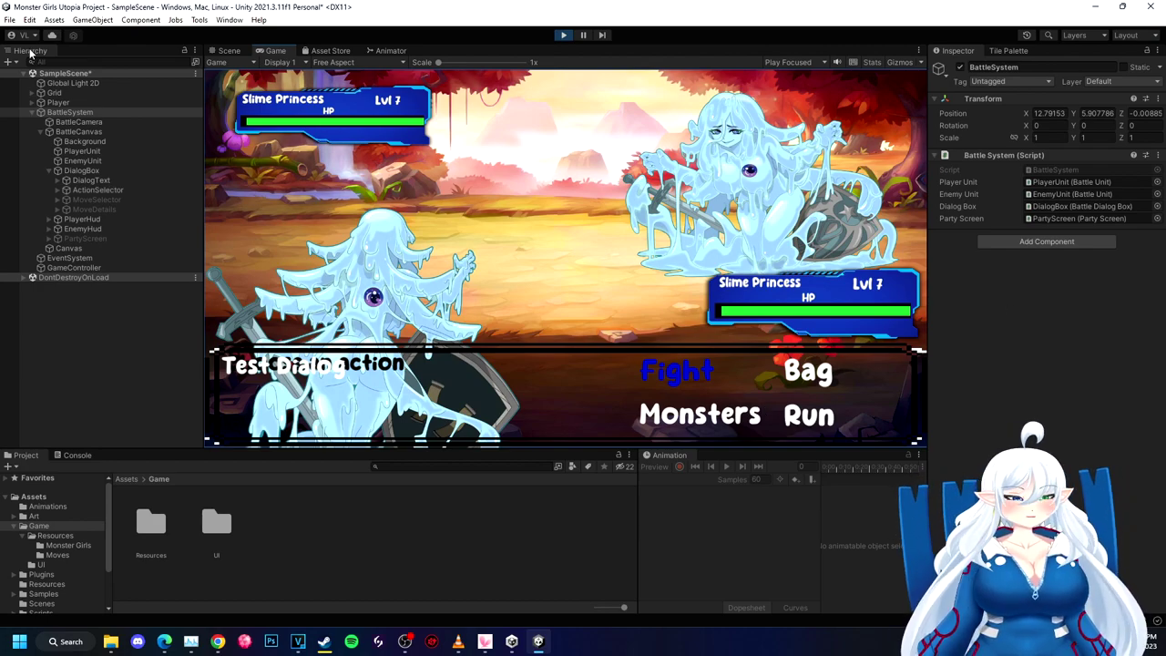
left_click(563, 34)
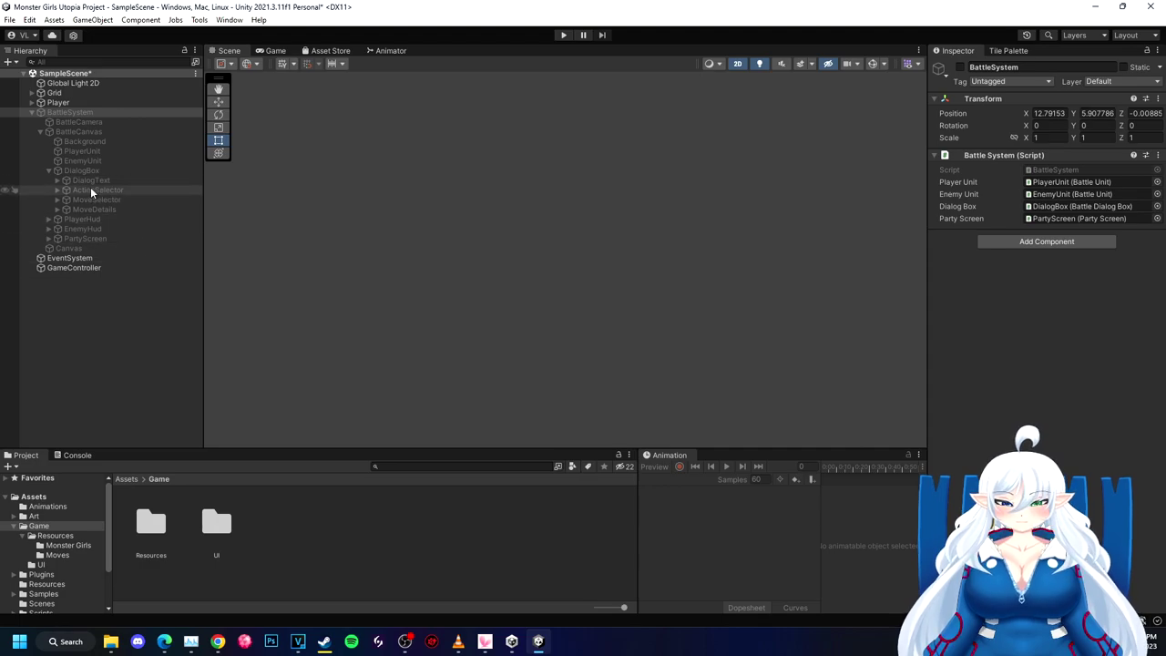
left_click(57, 180)
Step: Reactivate BattleSystem with Alt+Shift+A, select DialogText and duplicate it with Ctrl+D
key("alt+shift+a")
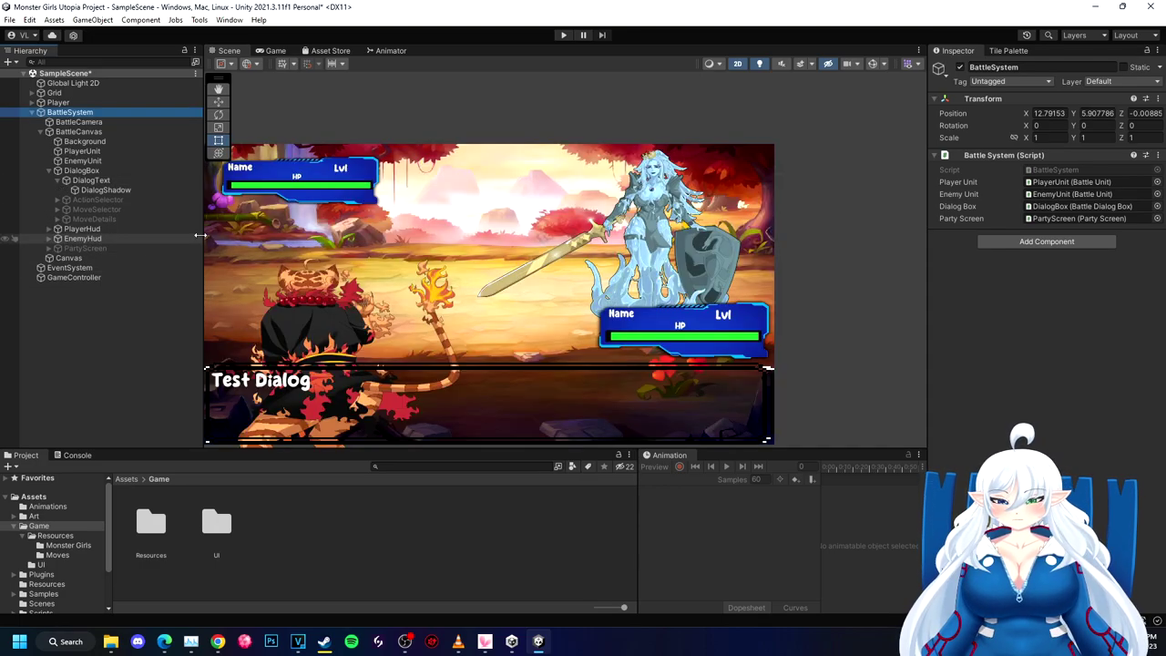
left_click(91, 181)
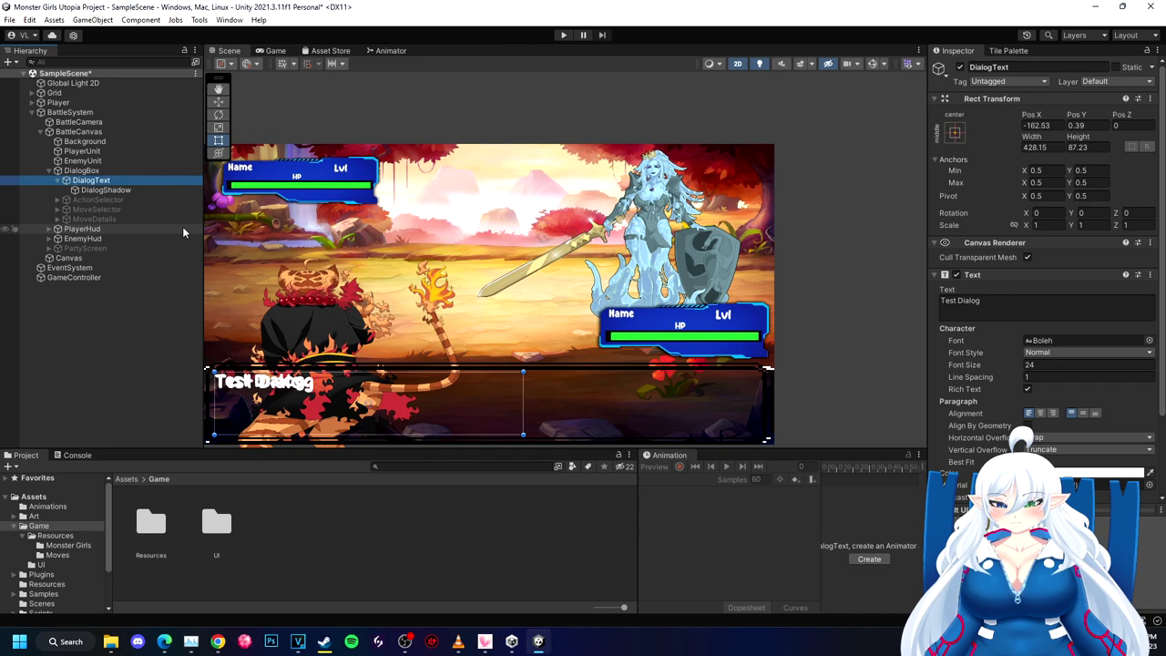
key("Down")
key("Up")
key("Down")
key("Up")
key("Up")
key("Up")
key("ctrl+d")
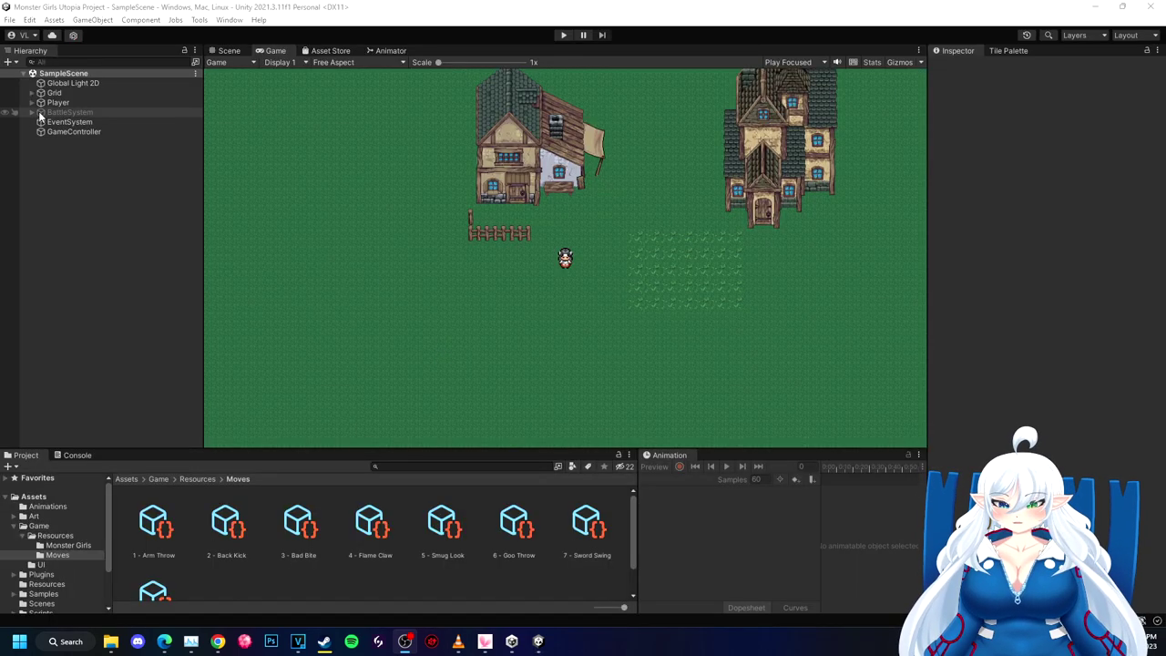
Step: Expand BattleSystem, BattleCanvas and DialogBox, re-enable BattleSystem, and select PlayerHud in Scene view
left_click(31, 112)
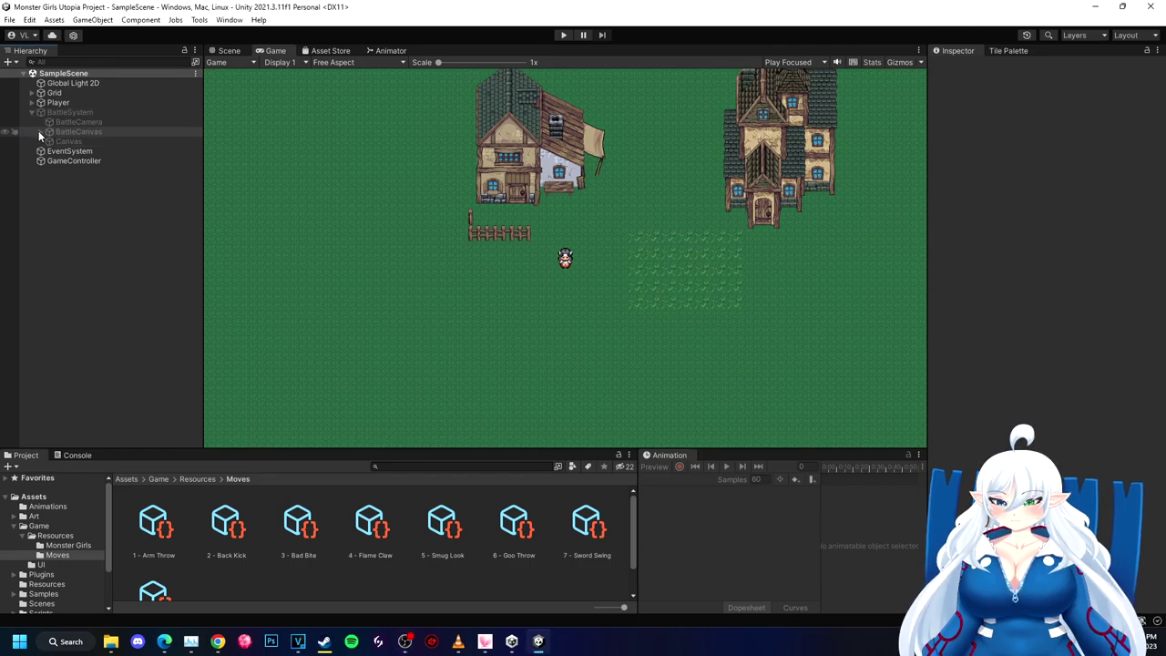
left_click(39, 131)
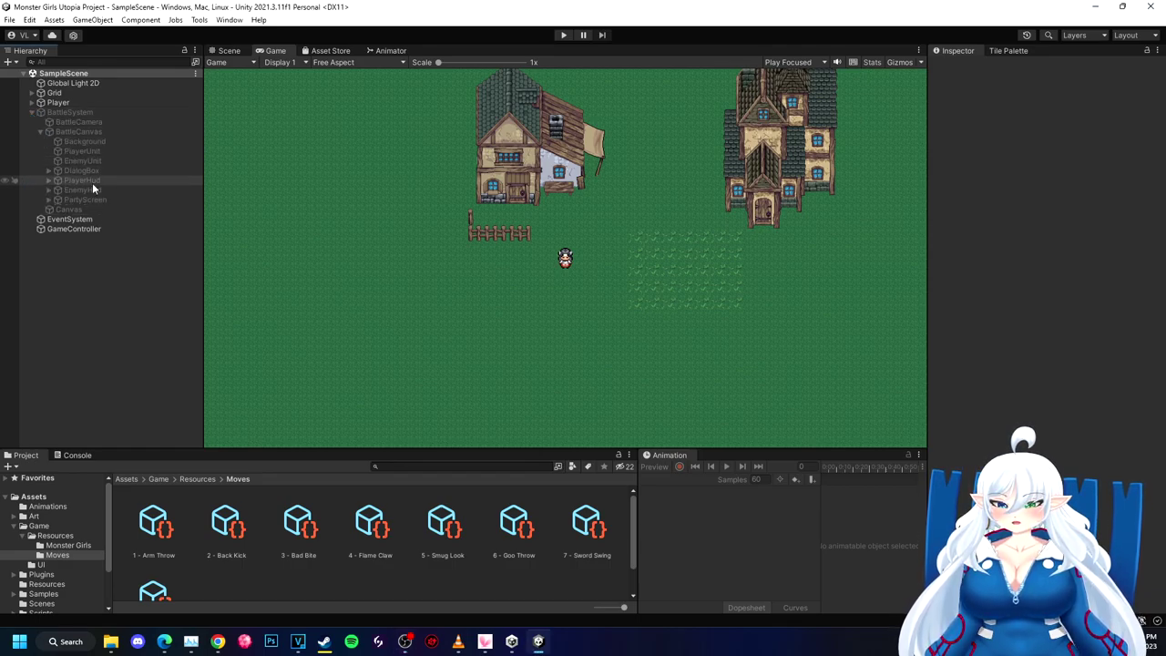
left_click(49, 170)
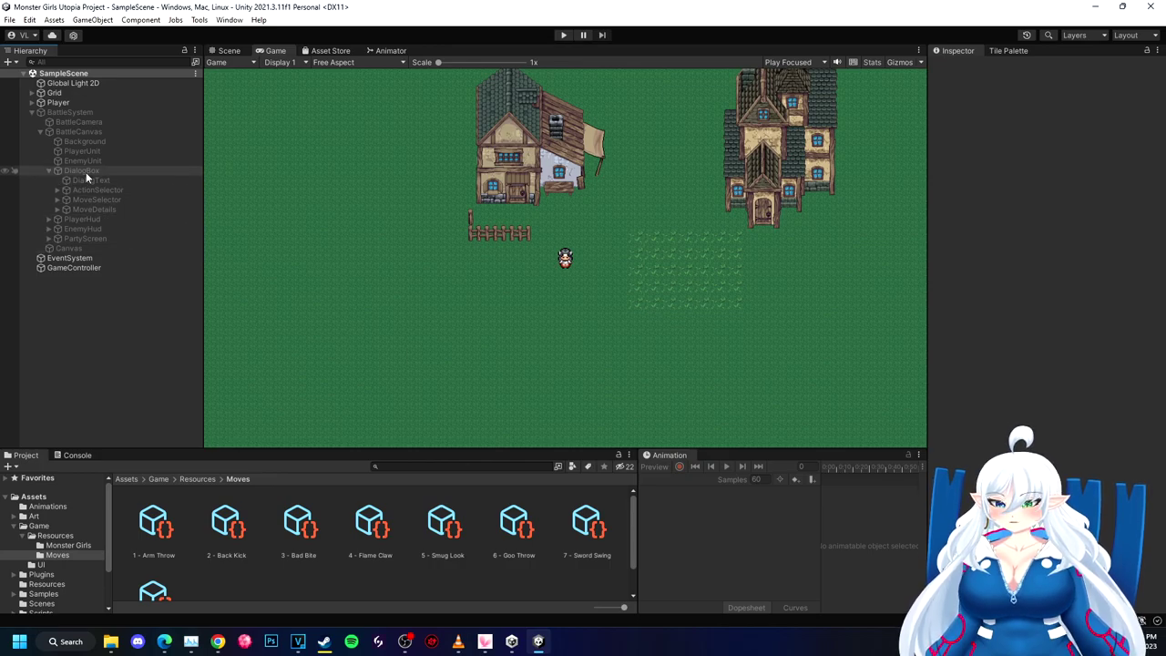
left_click(85, 171)
left_click(84, 160)
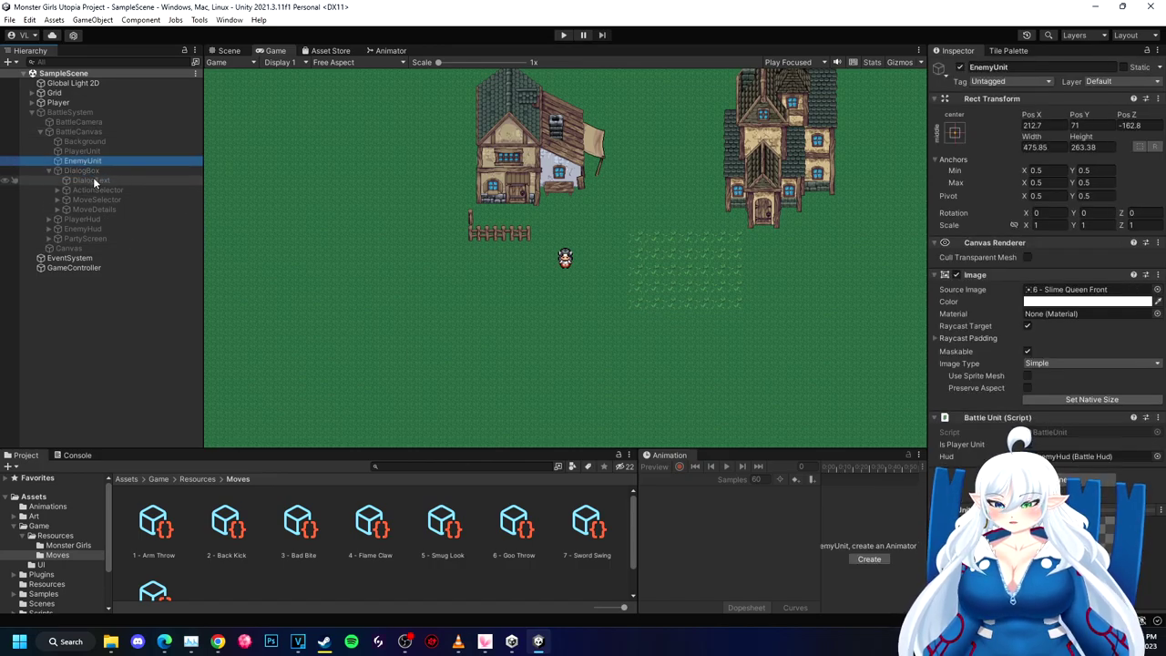
left_click(91, 220)
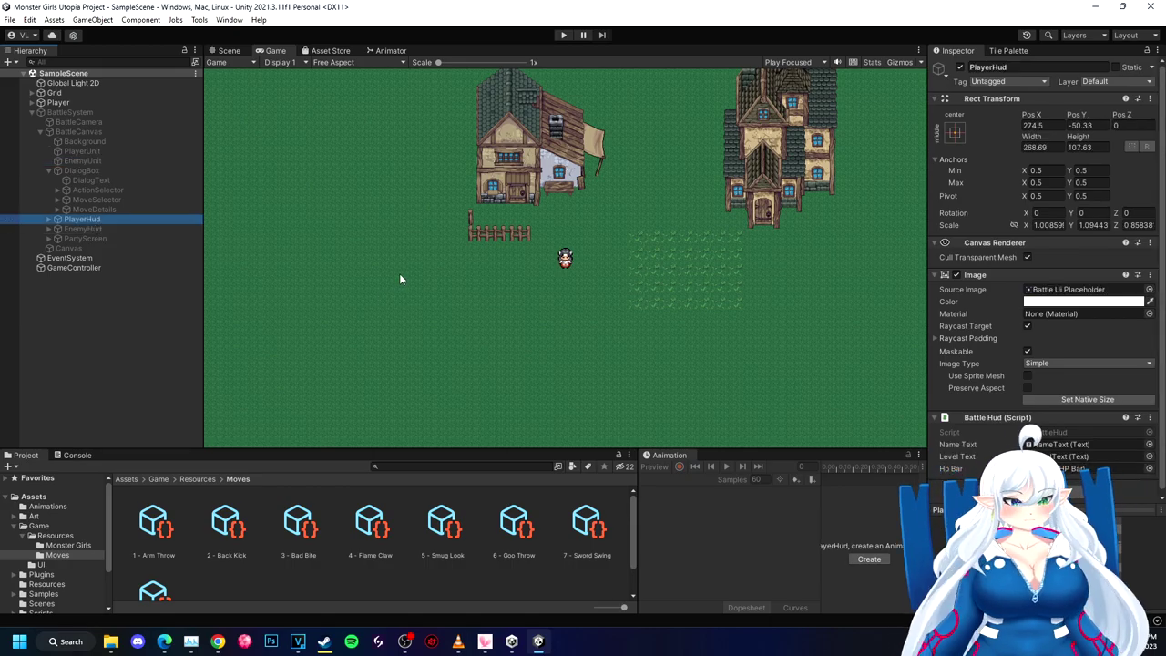
left_click(80, 112)
left_click(961, 68)
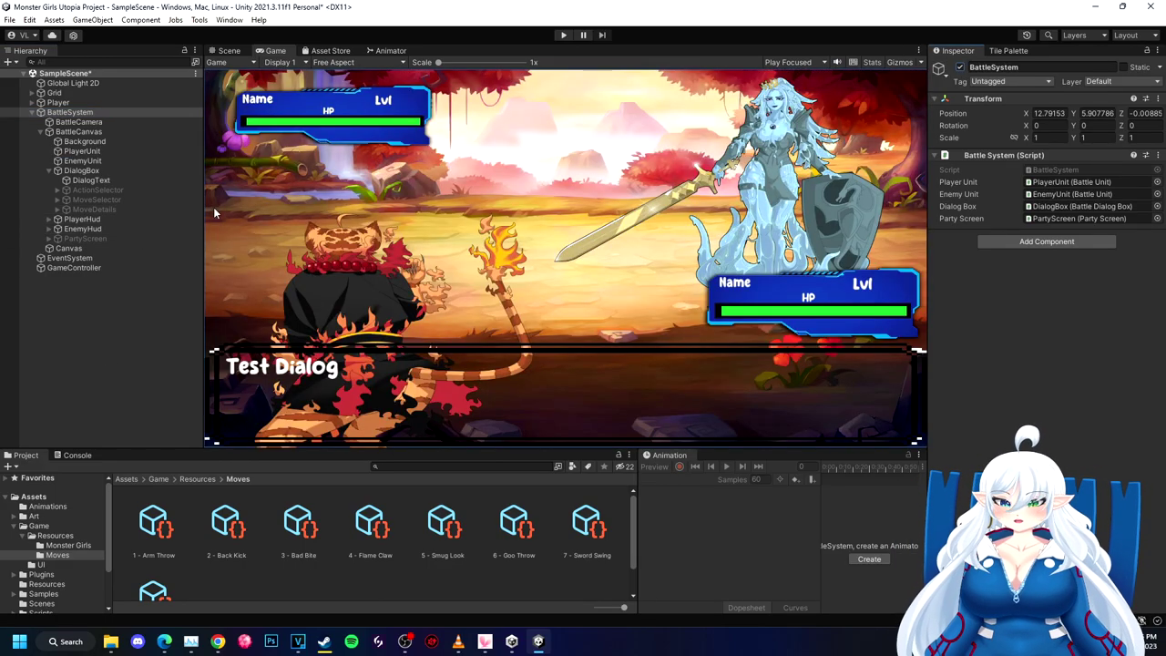
left_click(89, 222)
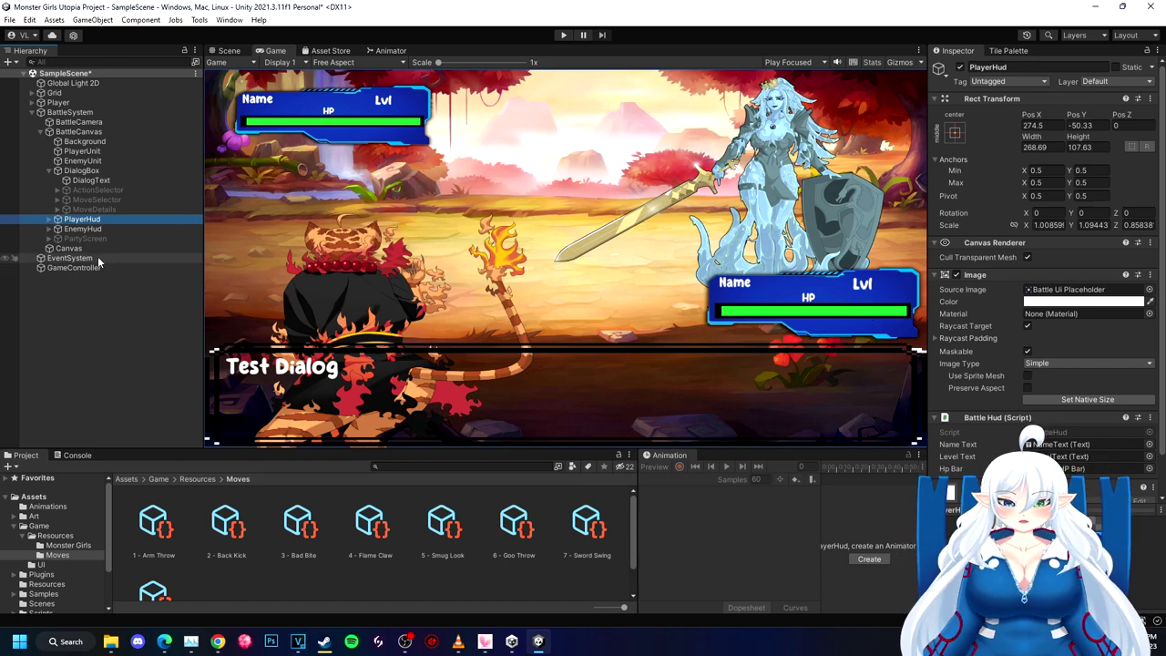
left_click(229, 50)
scroll(746, 351, "up", 1)
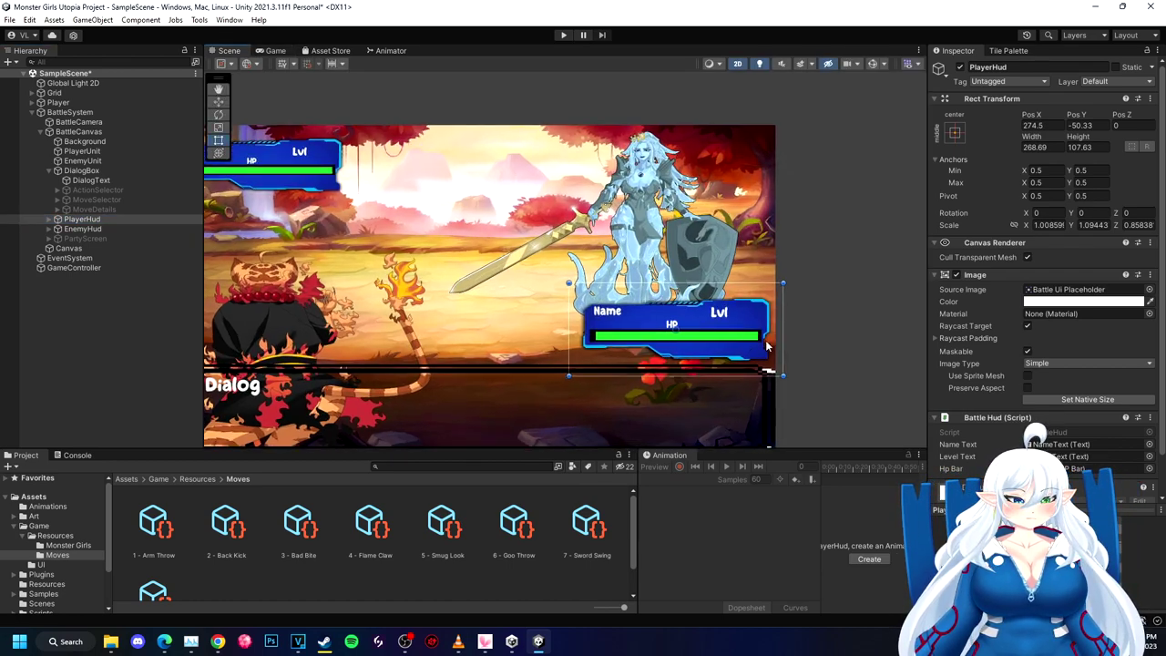
Step: Pull the player HPBar's right edge and the Health fill's left edge inward (Left ≈2.36), then play-test
scroll(729, 349, "up", 2)
left_click(48, 220)
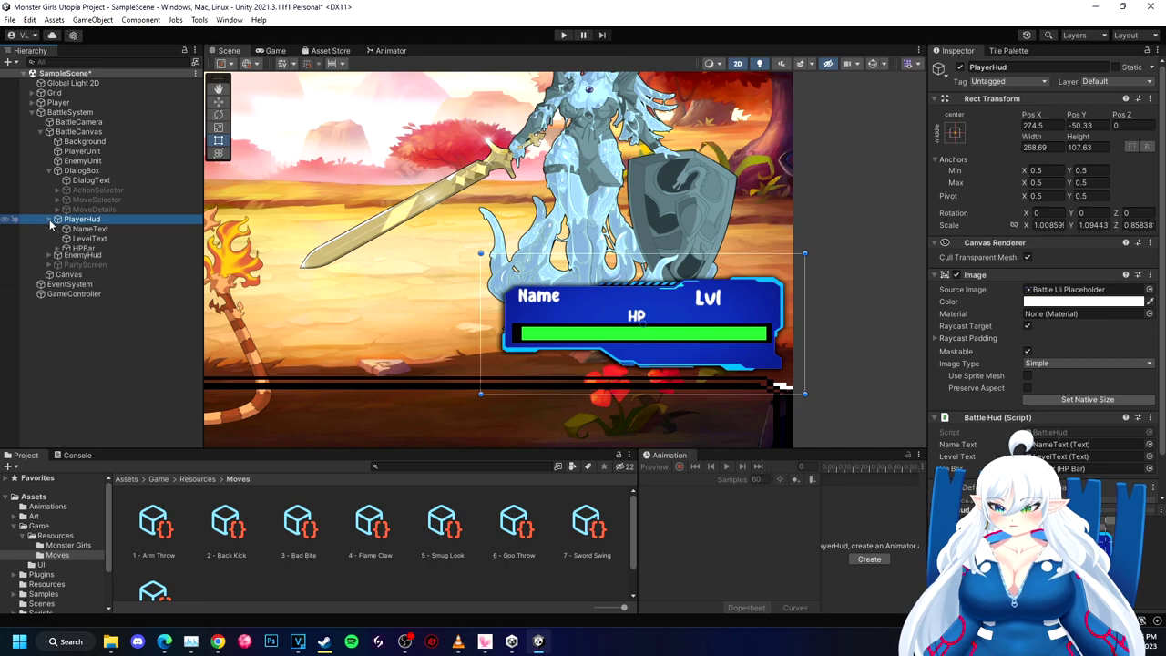
left_click(86, 248)
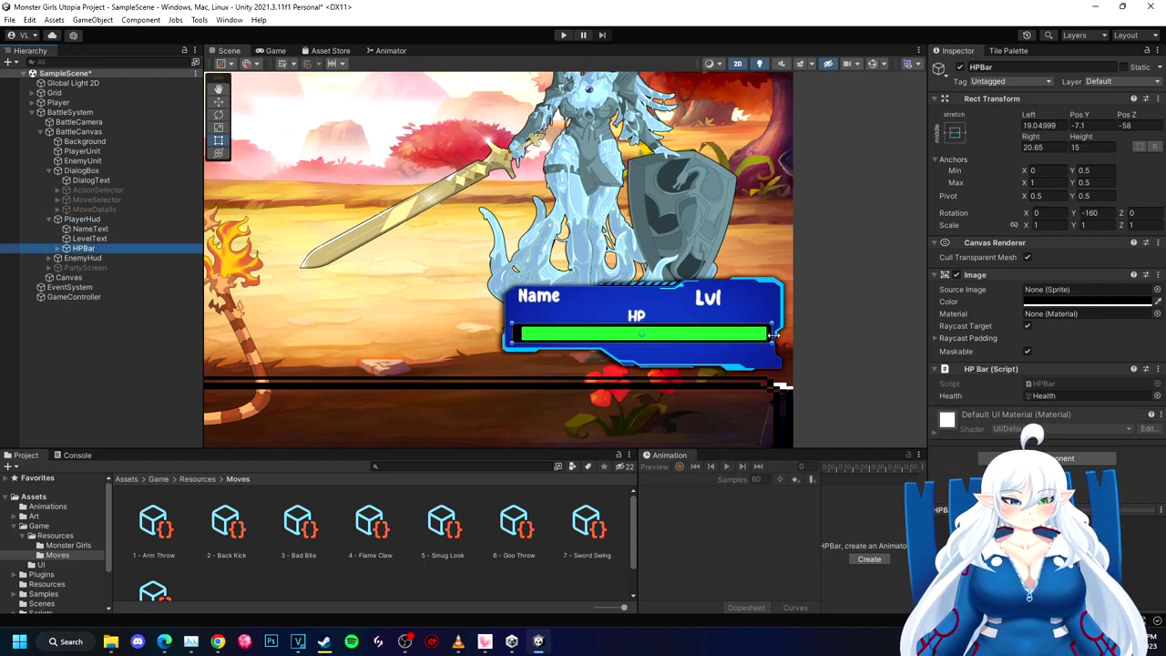
left_click_drag(773, 334, 770, 334)
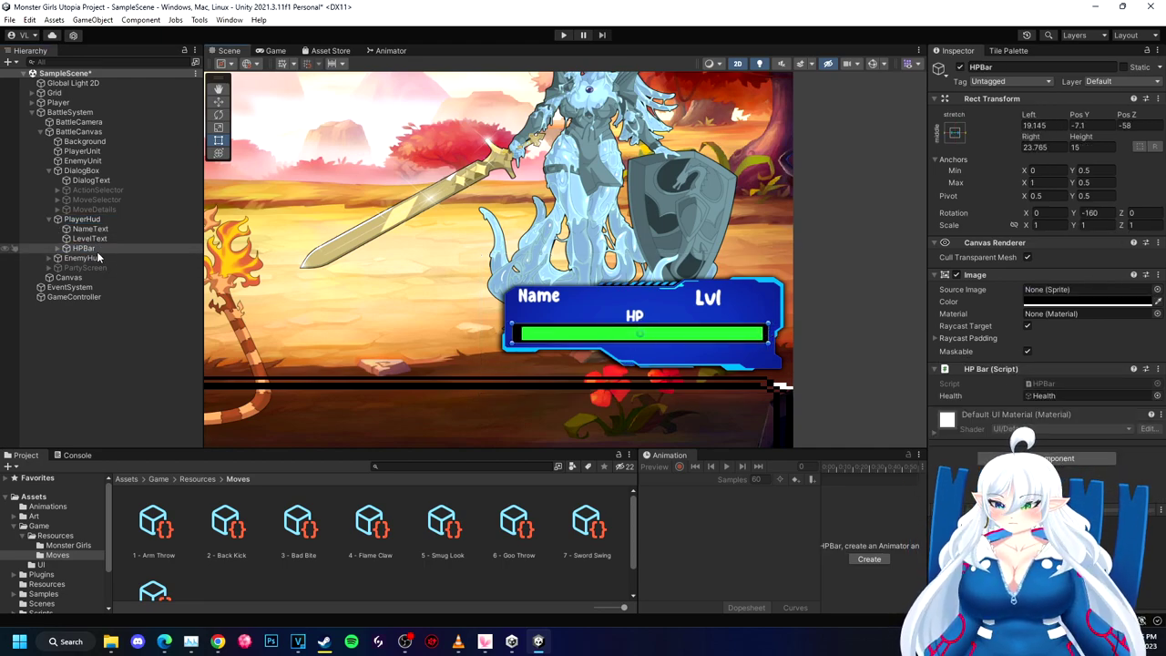
left_click(57, 248)
left_click(92, 268)
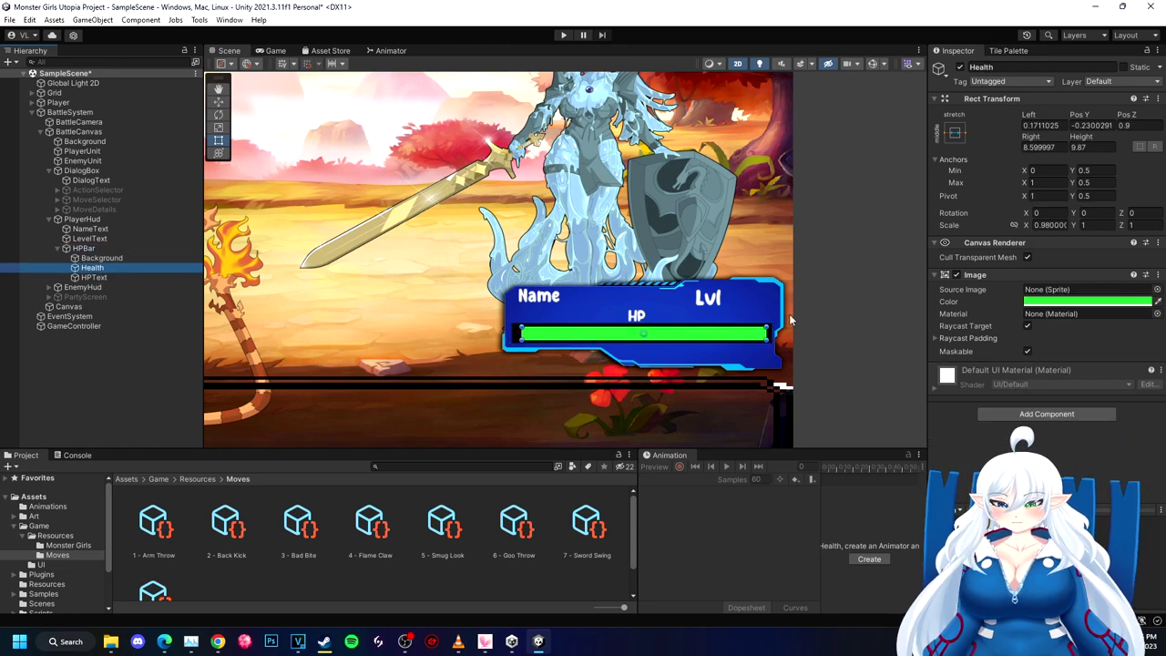
left_click_drag(773, 335, 763, 334)
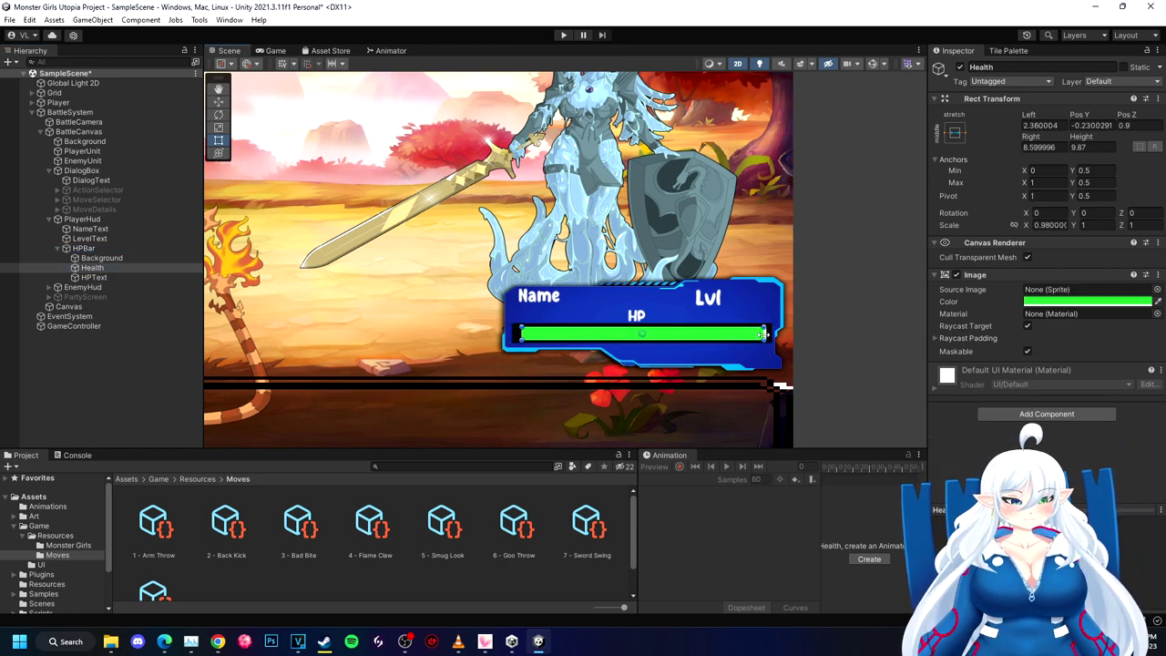
left_click(564, 37)
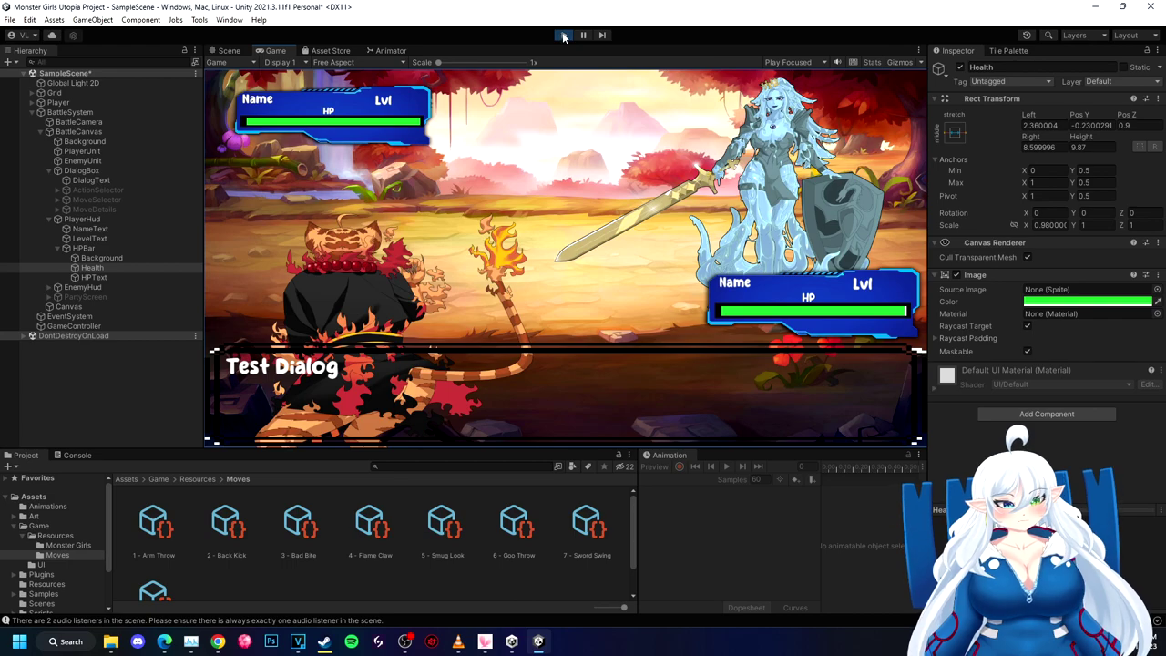
left_click(564, 36)
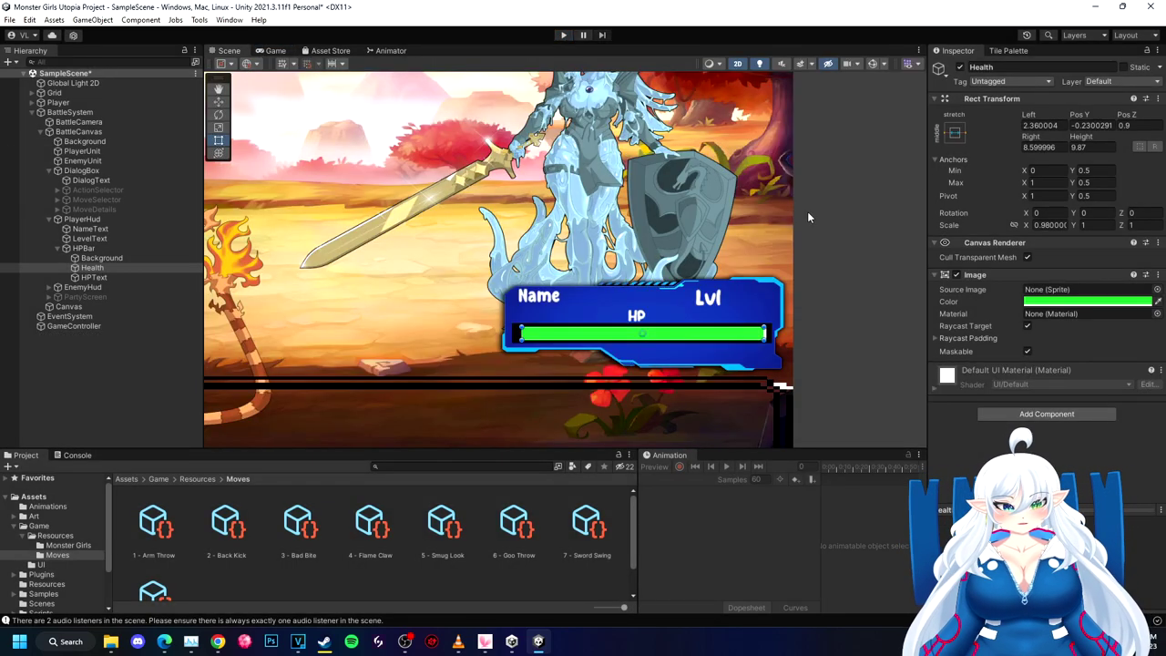
left_click(70, 112)
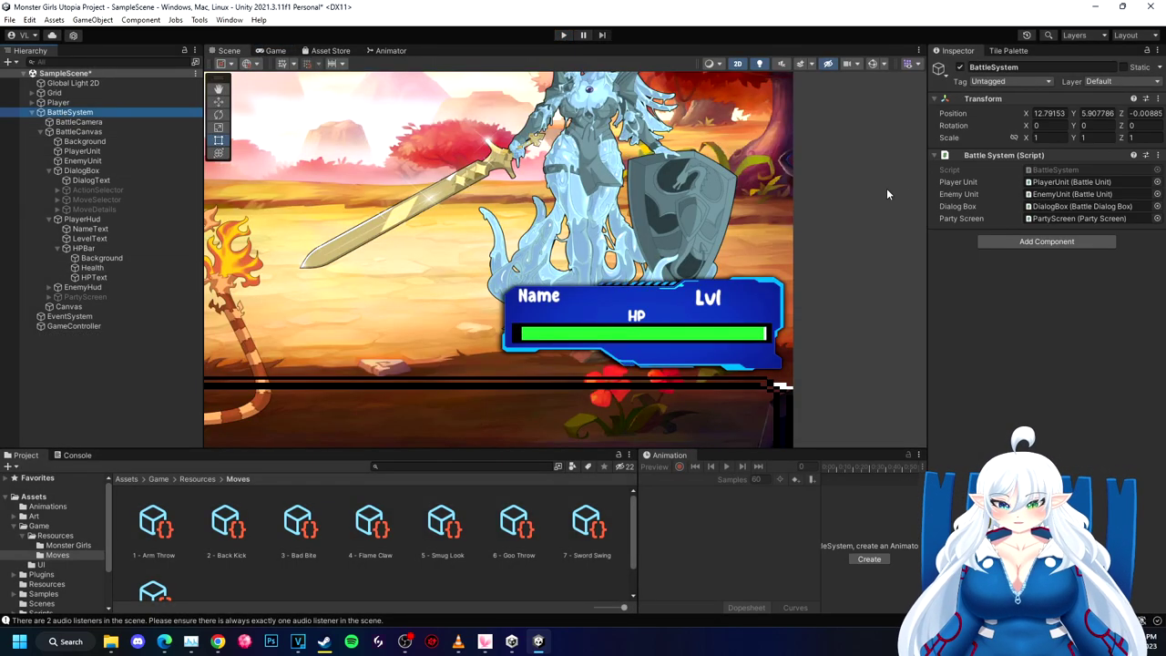
Step: Deactivate BattleSystem, play, walk right into the grass to start a battle, then stop with Ctrl+P
left_click(960, 68)
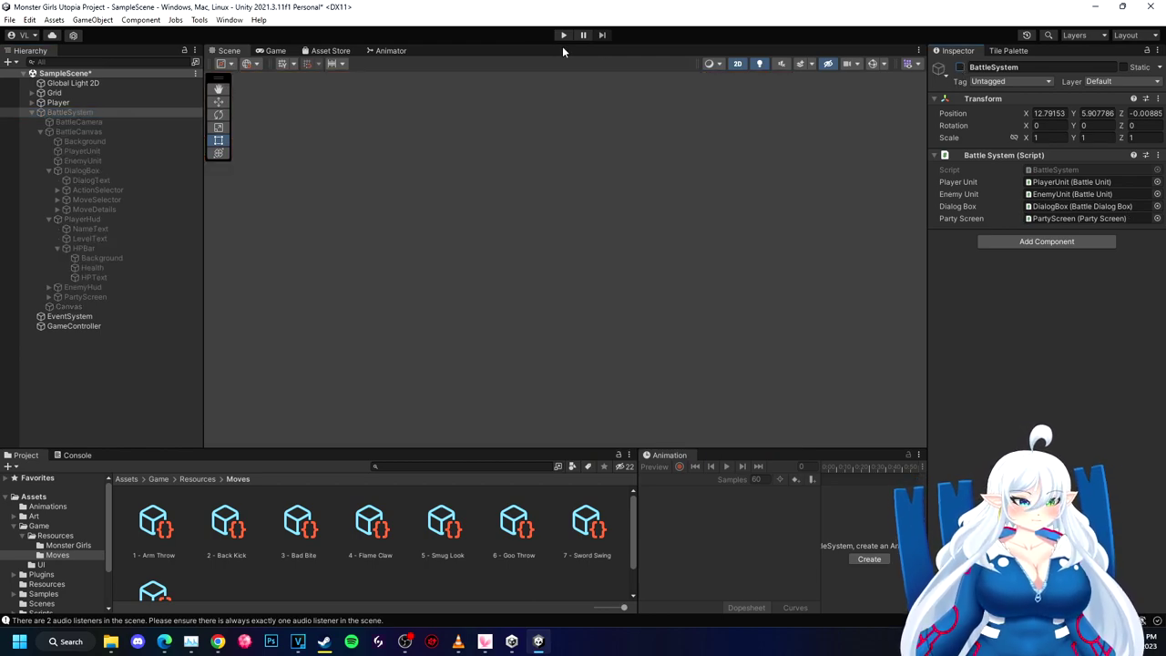
left_click(563, 35)
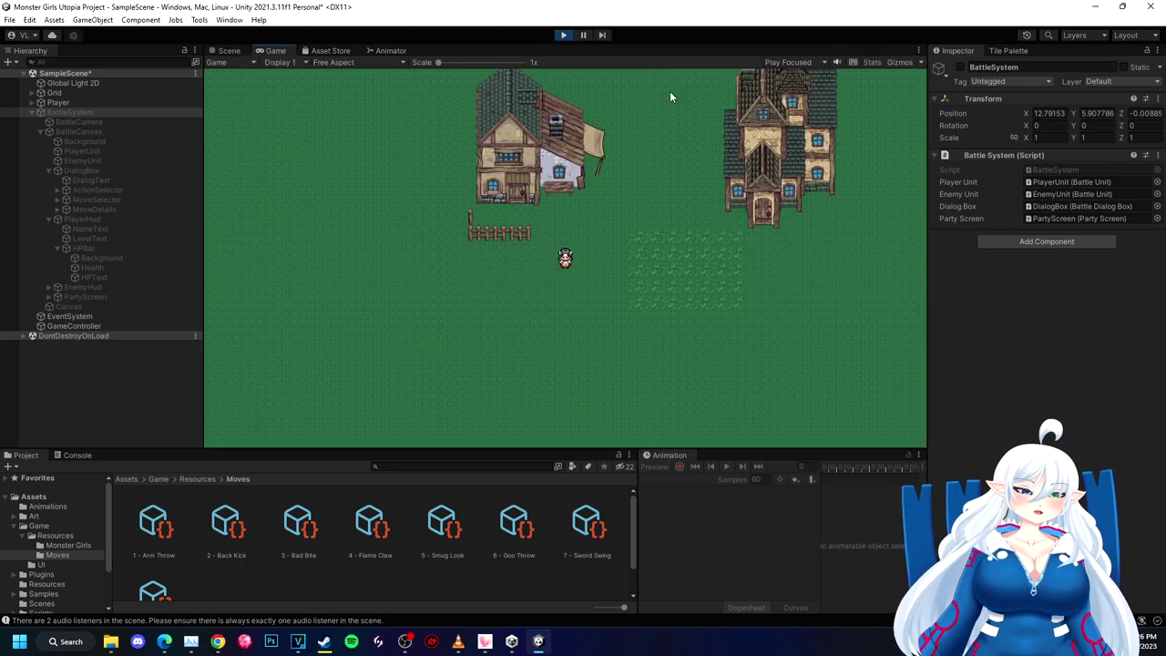
key("Right")
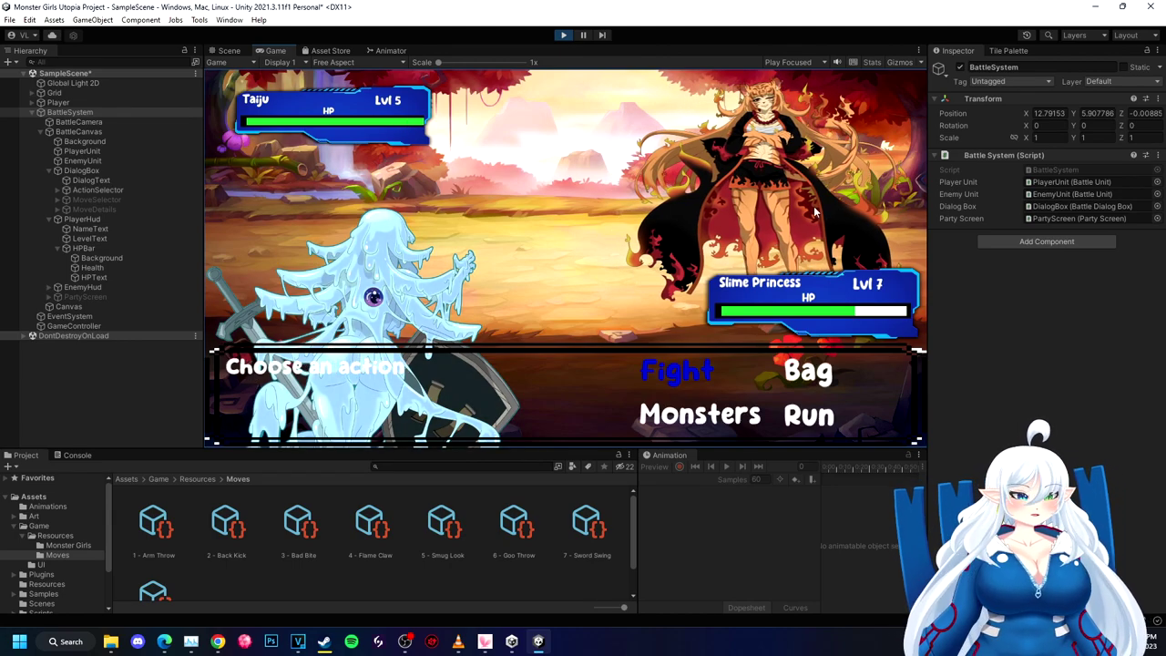
key("ctrl+p")
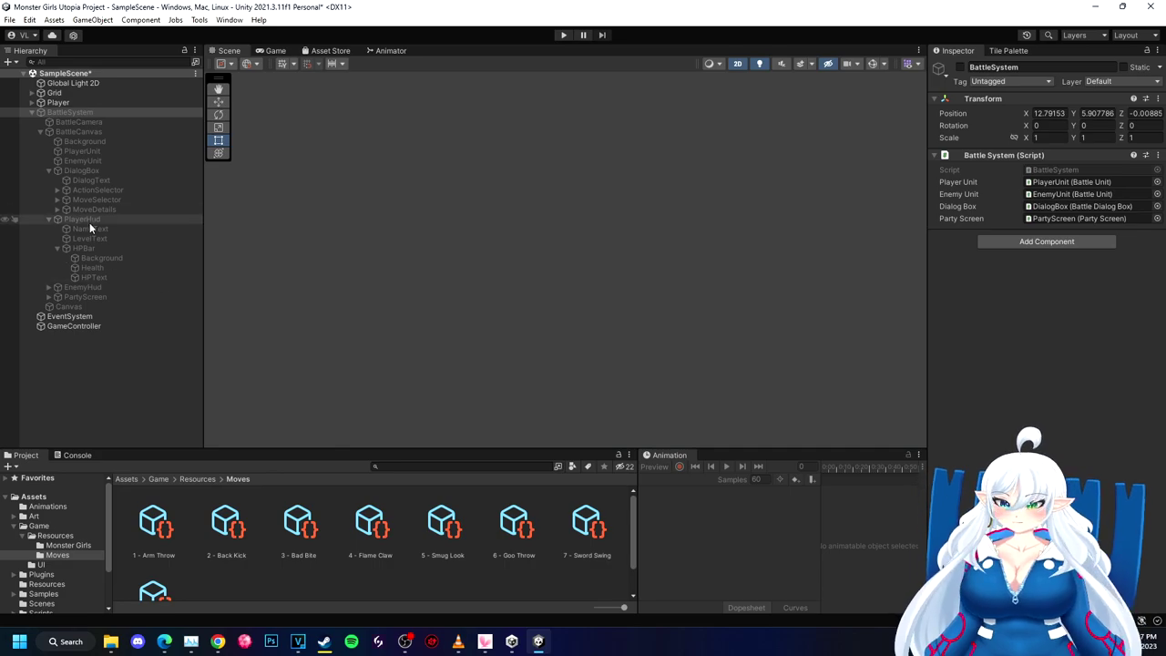
Step: Expand EnemyHud and reactivate BattleSystem so the battle UI shows
left_click(56, 287)
left_click(49, 287)
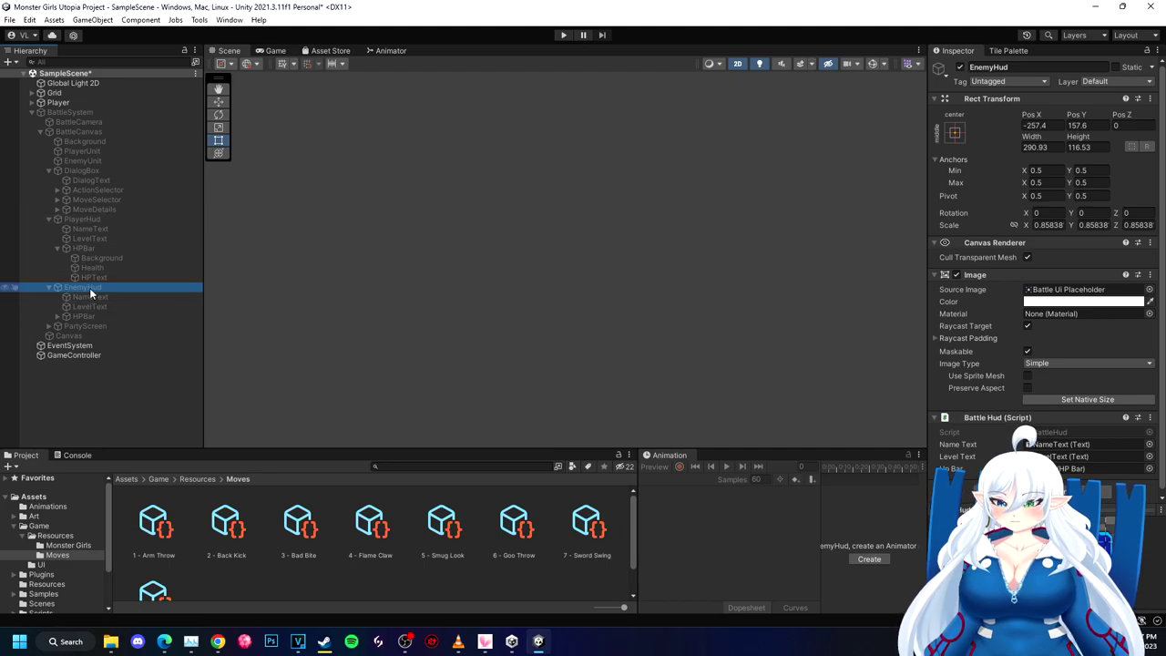
left_click(53, 112)
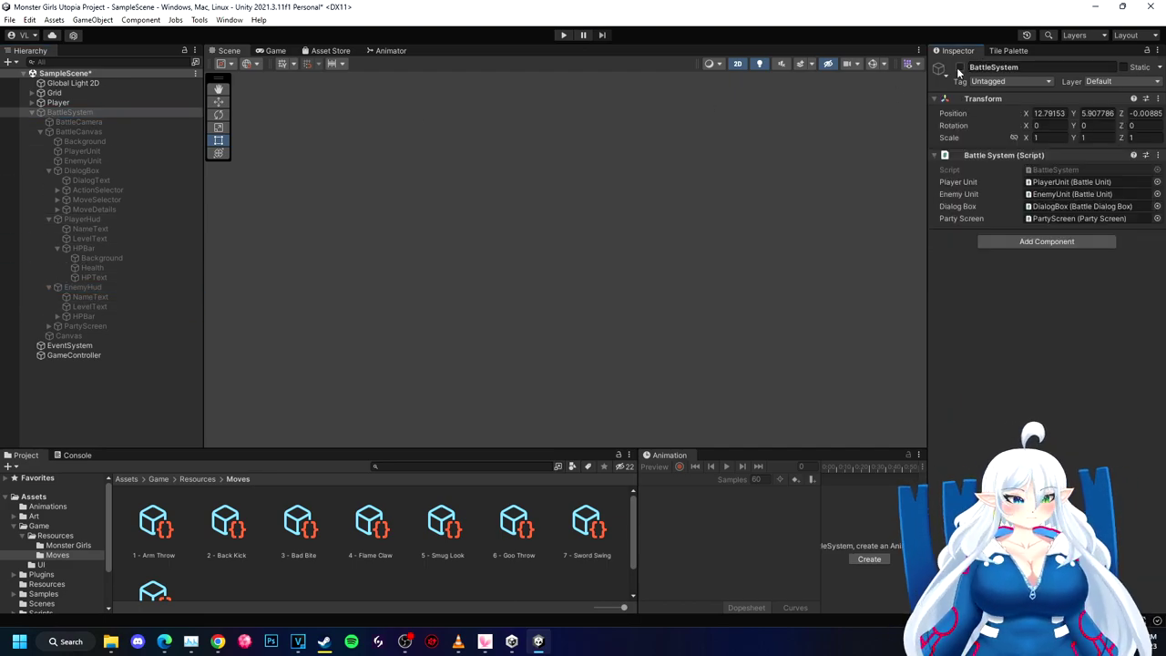
left_click(960, 67)
Step: Pan to the enemy HUD and pull its Health fill's left edge in to a Left offset of about 1.84
left_click(567, 326)
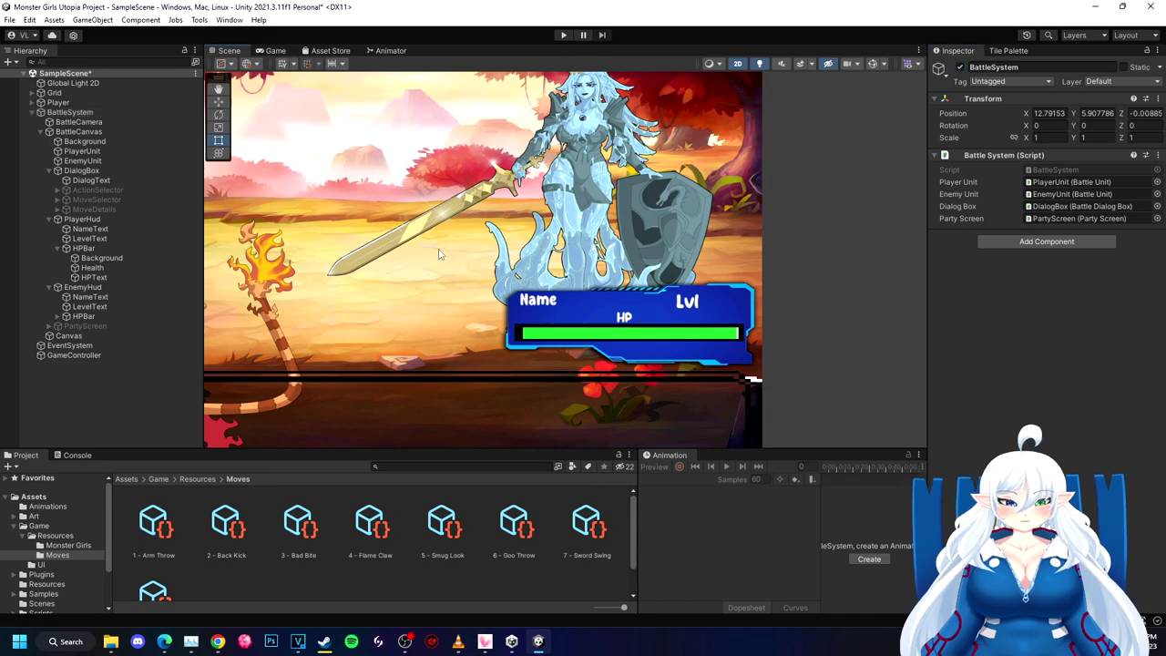
mouse_move(579, 287)
middle_mouse_down()
mouse_move(727, 358)
mouse_move(754, 343)
middle_mouse_up()
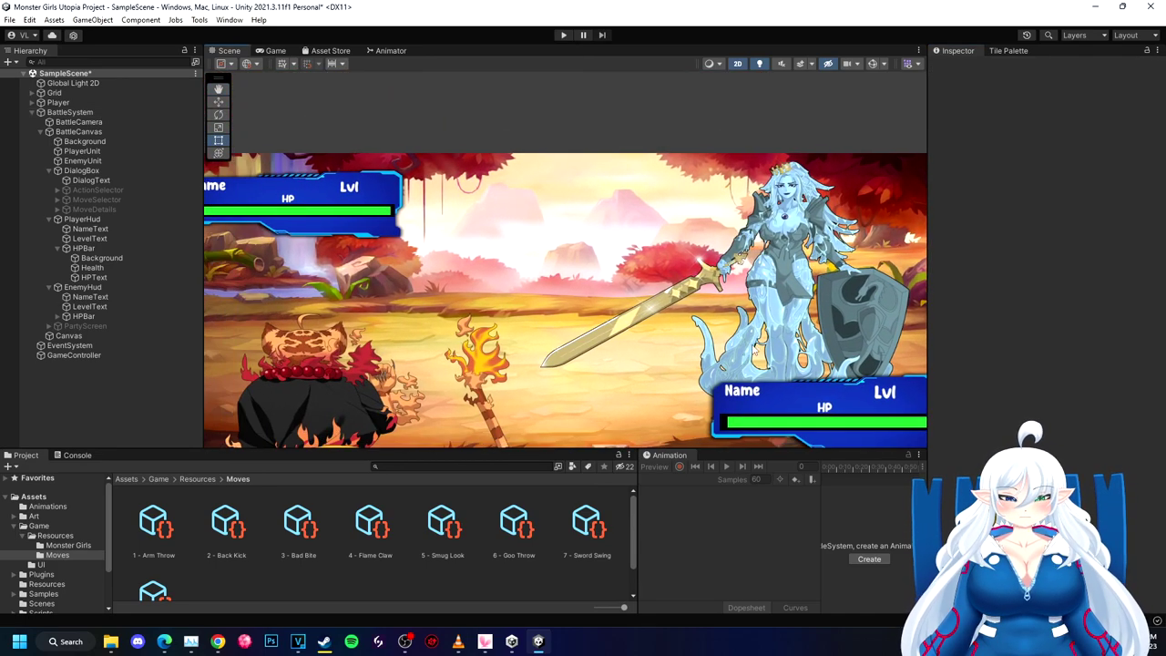
left_click(86, 316)
left_click(58, 316)
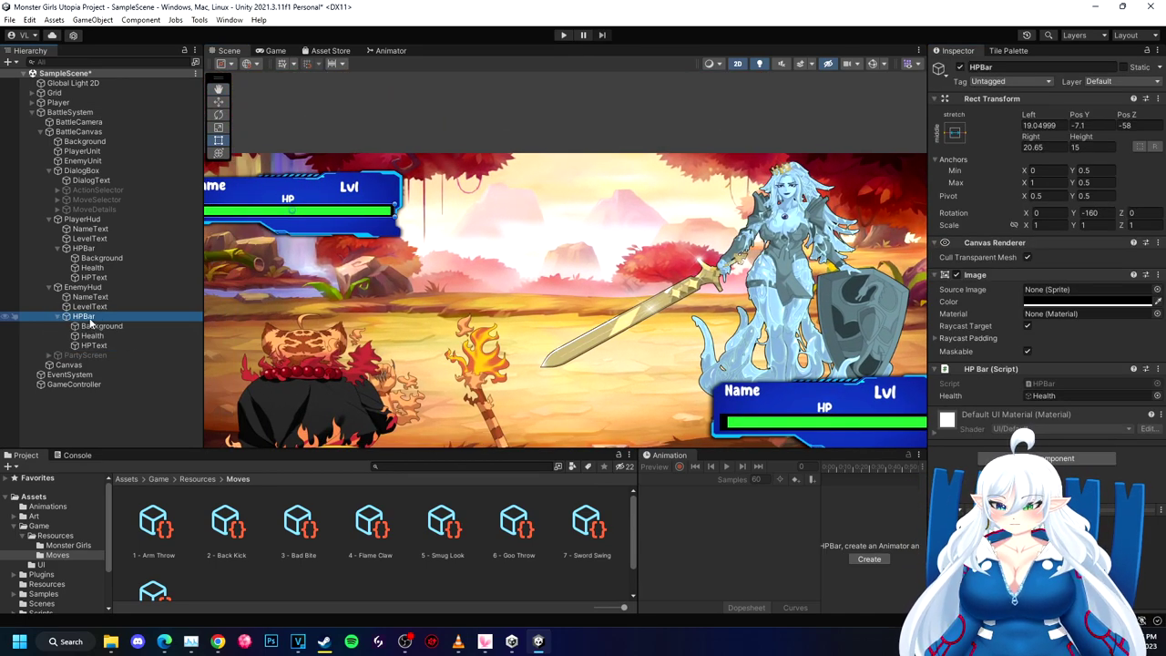
left_click(91, 336)
left_click_drag(390, 209, 389, 211)
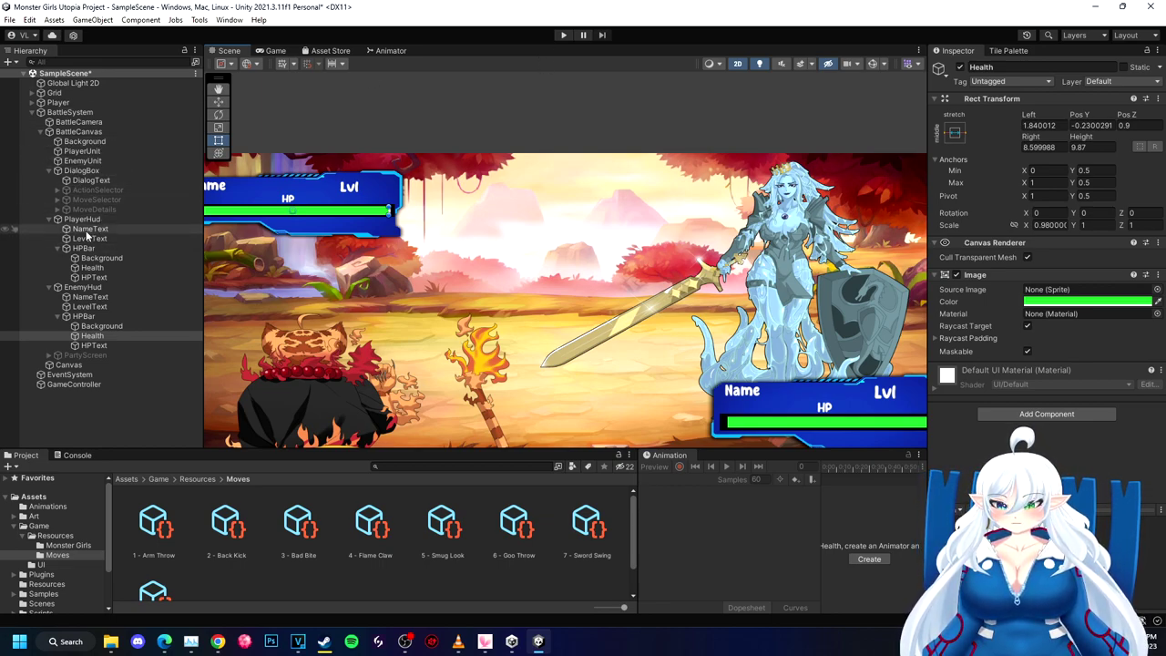
left_click(68, 132)
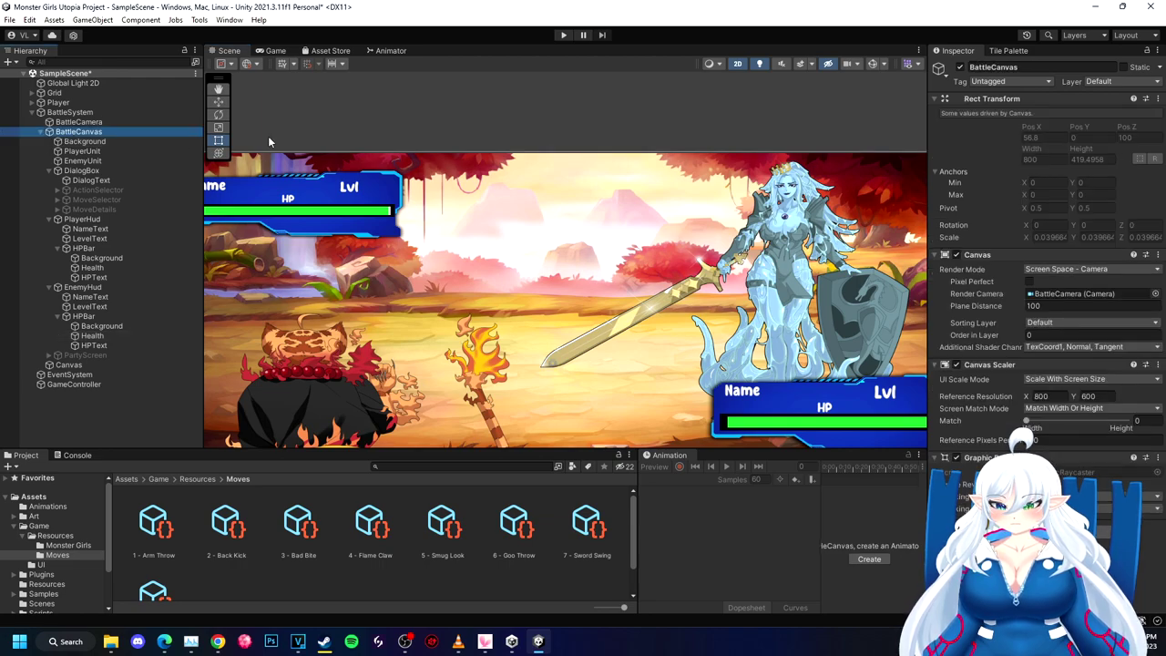
Step: Deactivate the BattleSystem object and start Play mode
left_click(82, 113)
left_click(960, 66)
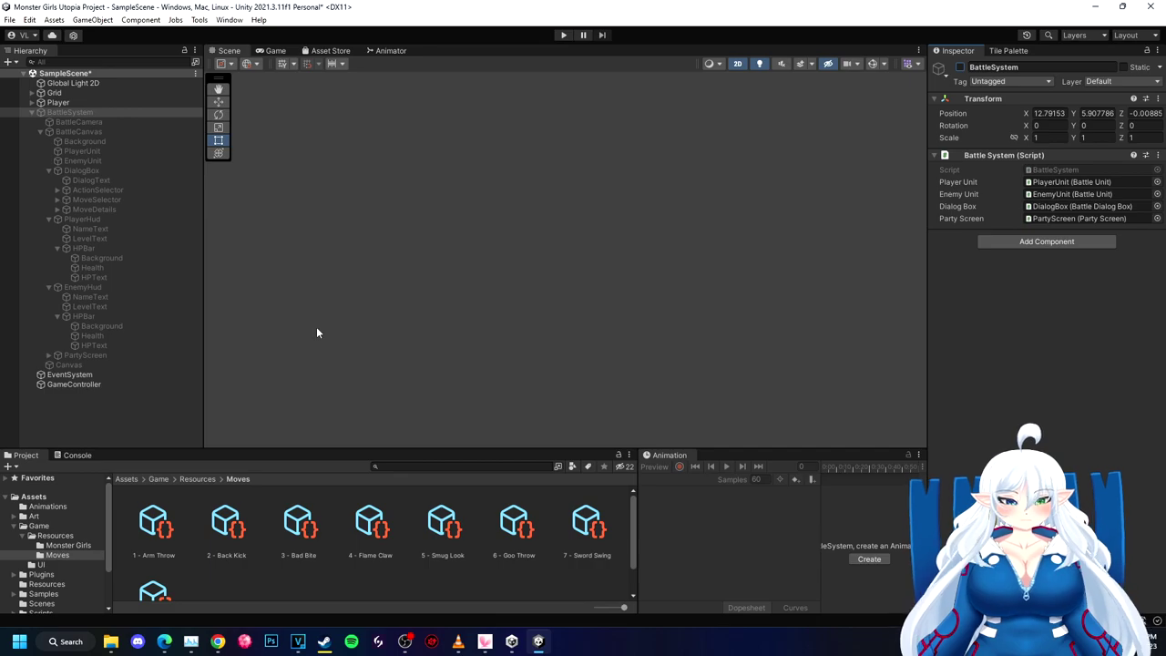
left_click(563, 35)
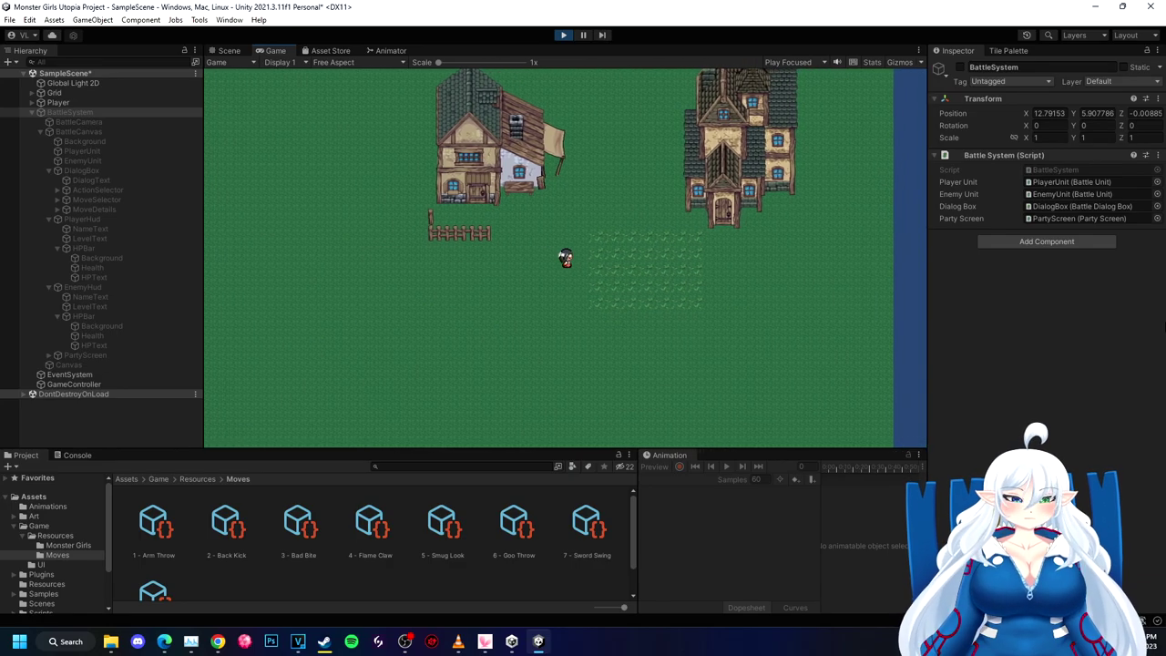
Step: Trigger a grass battle to check both HP bars, then exit Play mode and view the village
key("Right")
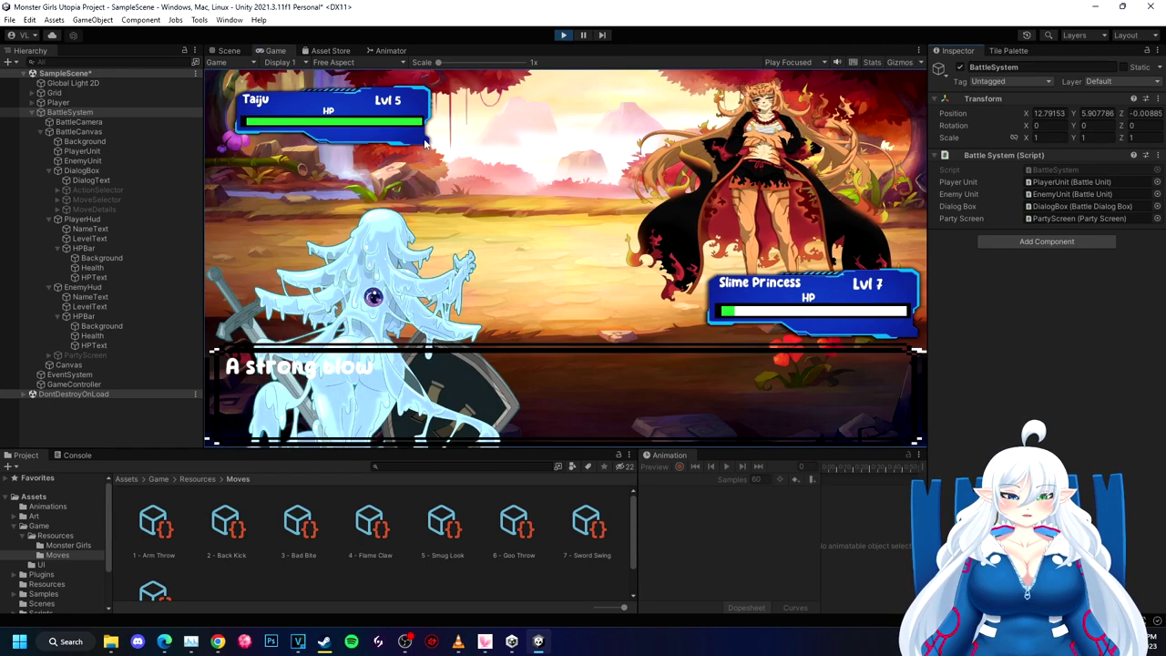
left_click(564, 34)
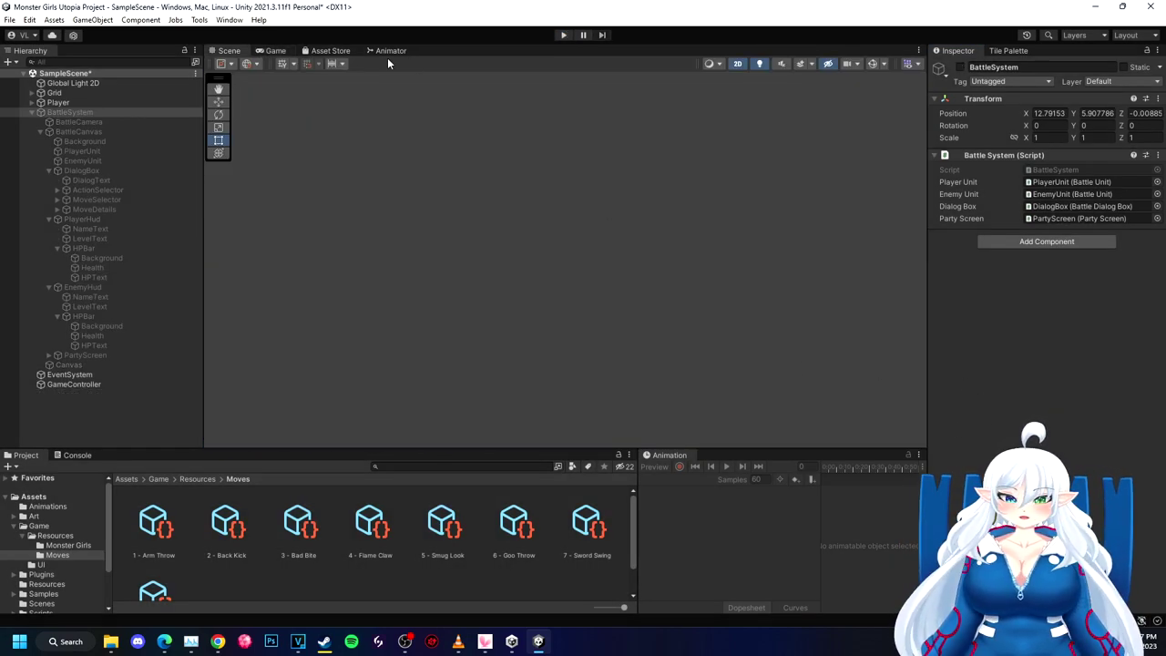
left_click_drag(338, 201, 606, 287)
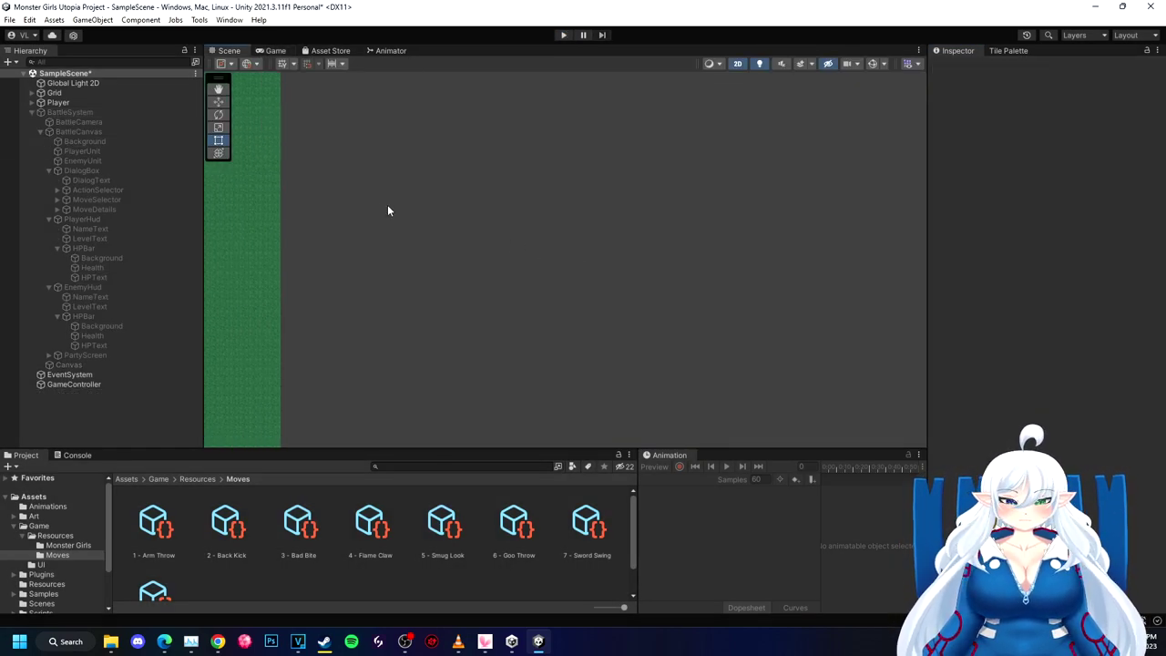
middle_click_drag(572, 349, 515, 219)
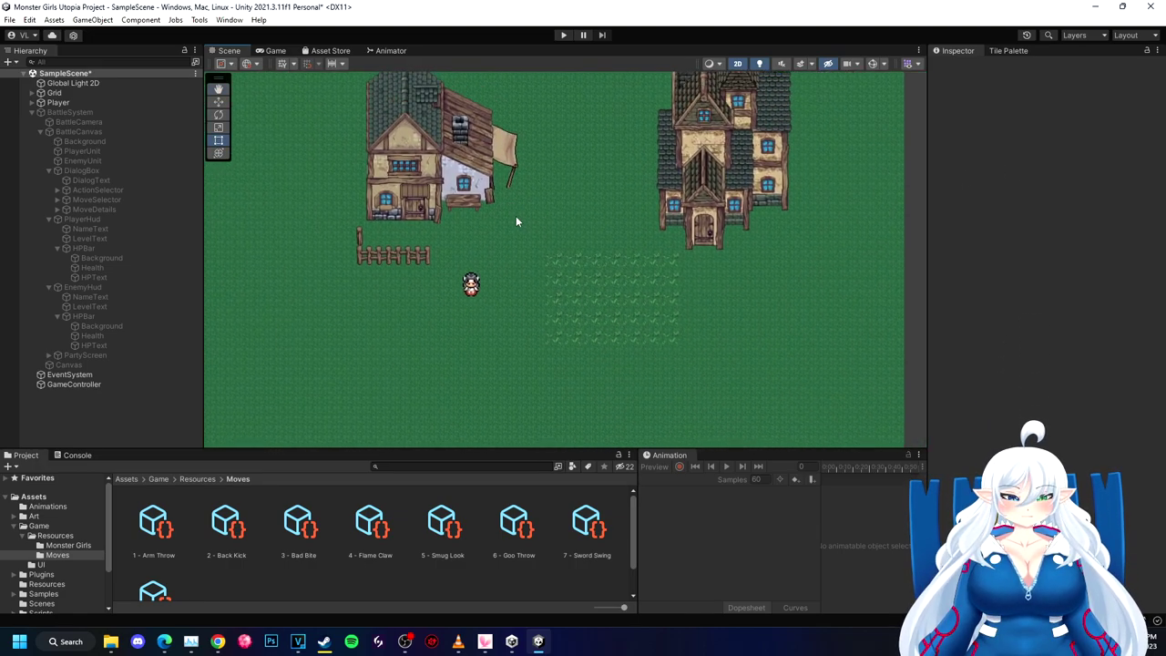